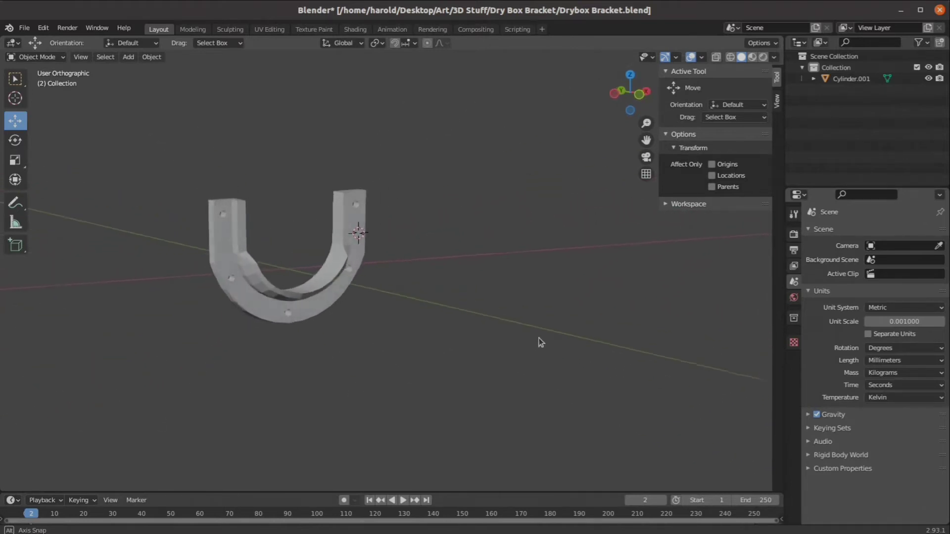
# Switch to the browser window and examine the product page for the Rubbermaid 21 cups Clear Food Storage Container
pyautogui.moveTo(357, 294); pyautogui.dragTo(367, 297, button='middle')
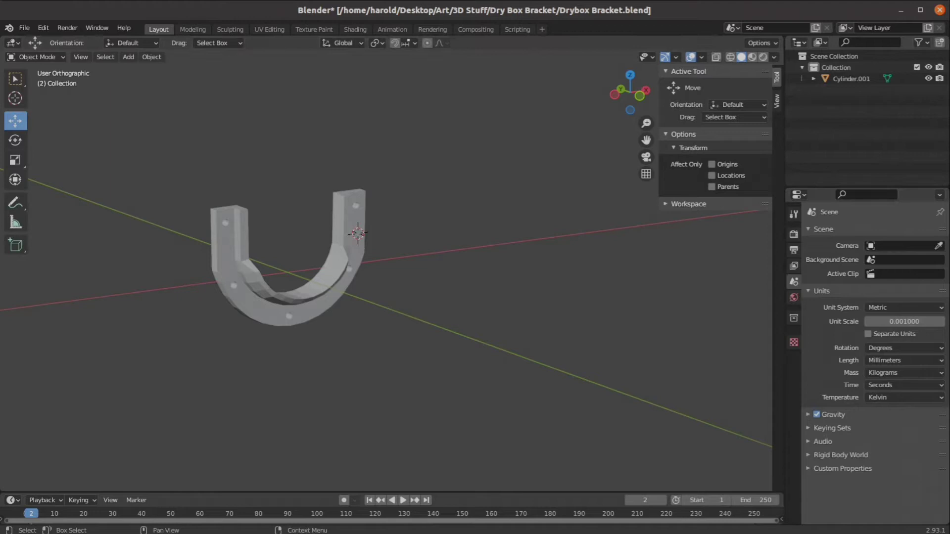
pyautogui.moveTo(949, 10); pyautogui.dragTo(509, 23)
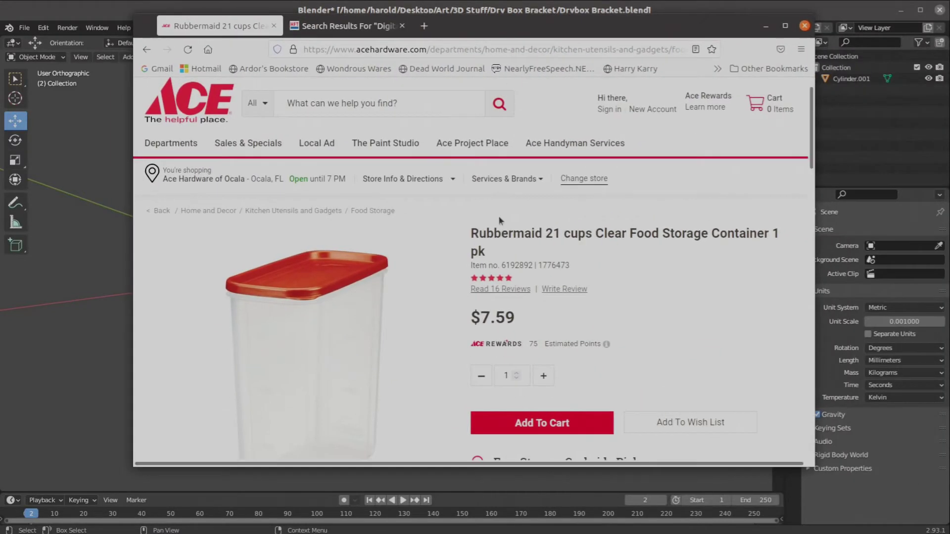
pyautogui.scroll(-2, 442, 275)
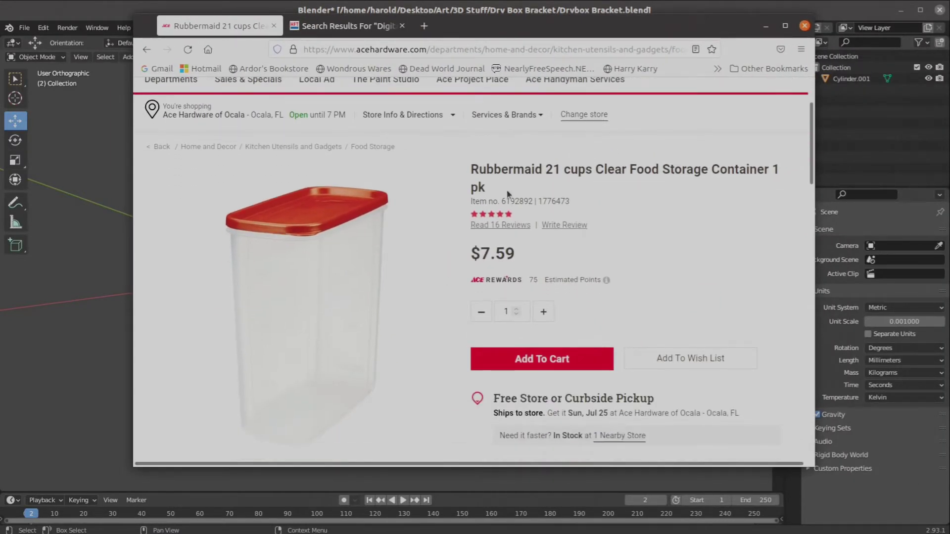
pyautogui.scroll(-2, 553, 222)
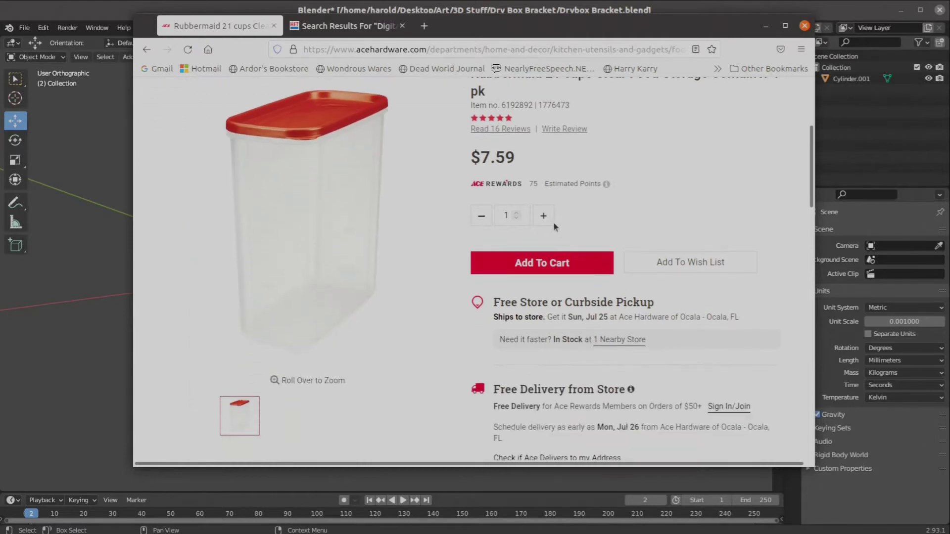
pyautogui.scroll(1, 545, 182)
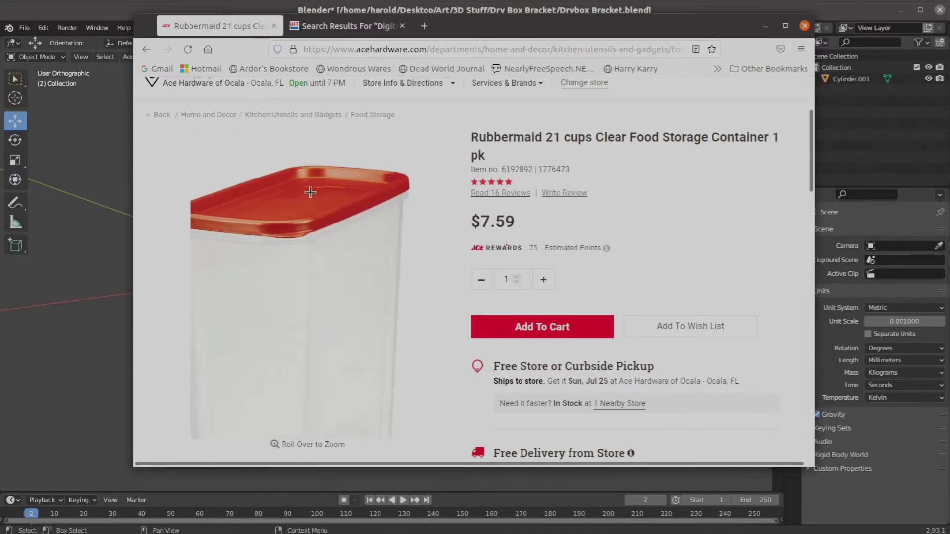
pyautogui.moveTo(474, 28); pyautogui.dragTo(949, 6)
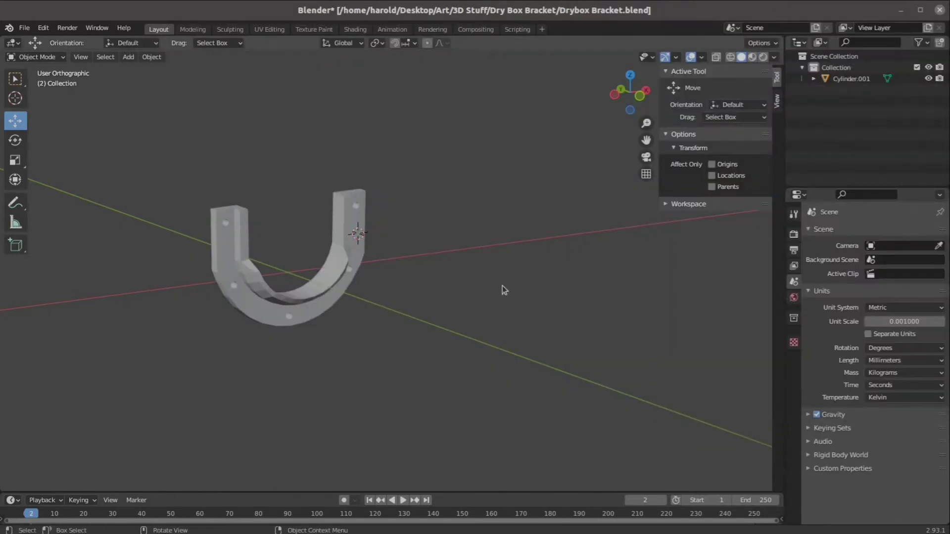
# View the bracket from the front and review the digital caliper search results on the Harbor Freight page in the browser
pyautogui.moveTo(483, 306); pyautogui.dragTo(376, 278, button='middle')
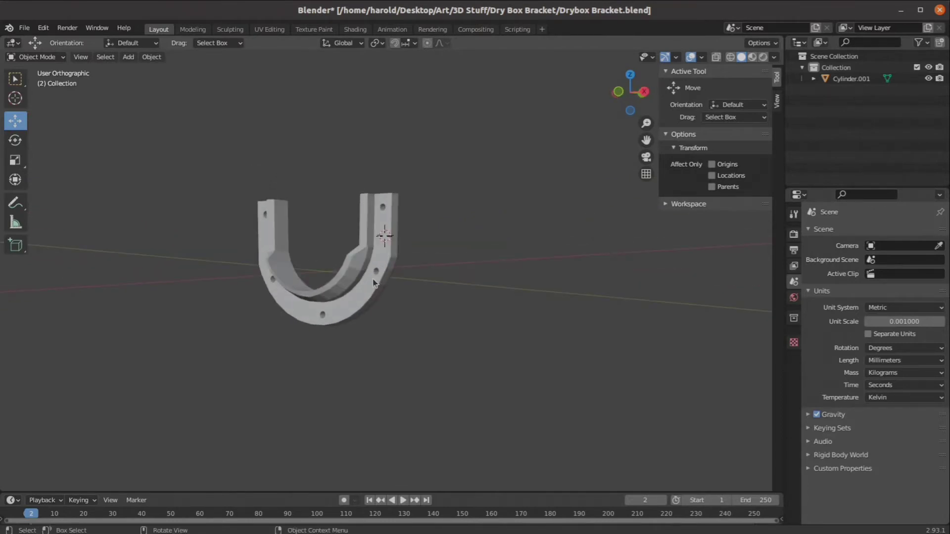
pyautogui.press('KP_1')
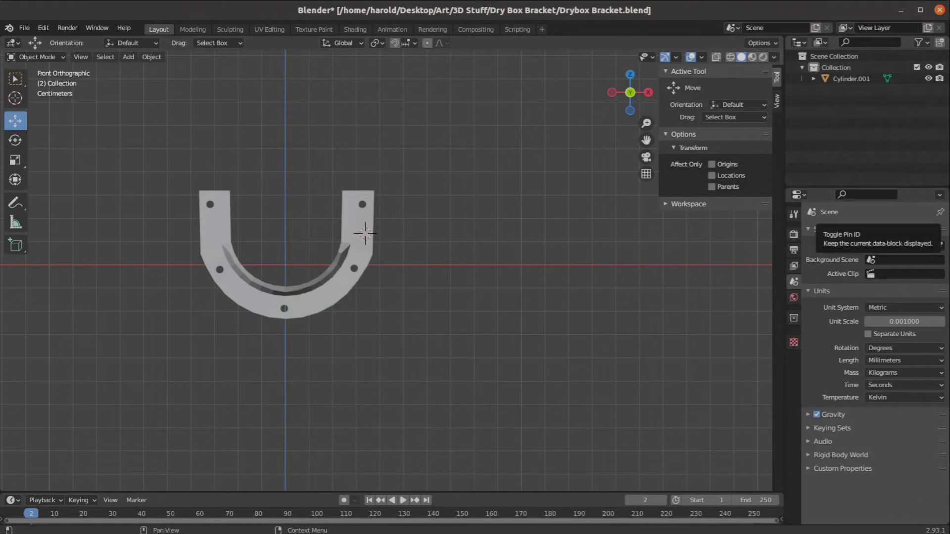
pyautogui.moveTo(949, 11); pyautogui.dragTo(419, 11)
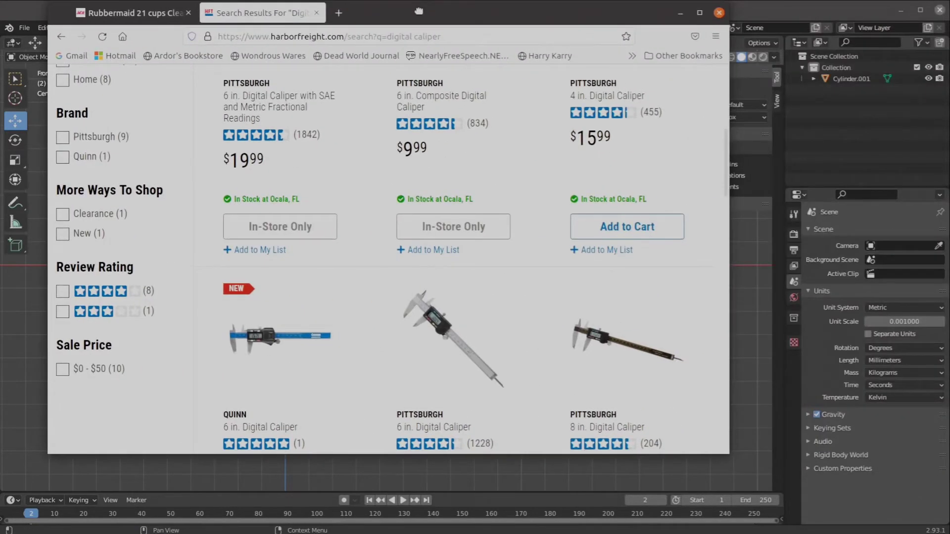
pyautogui.scroll(10, 396, 218)
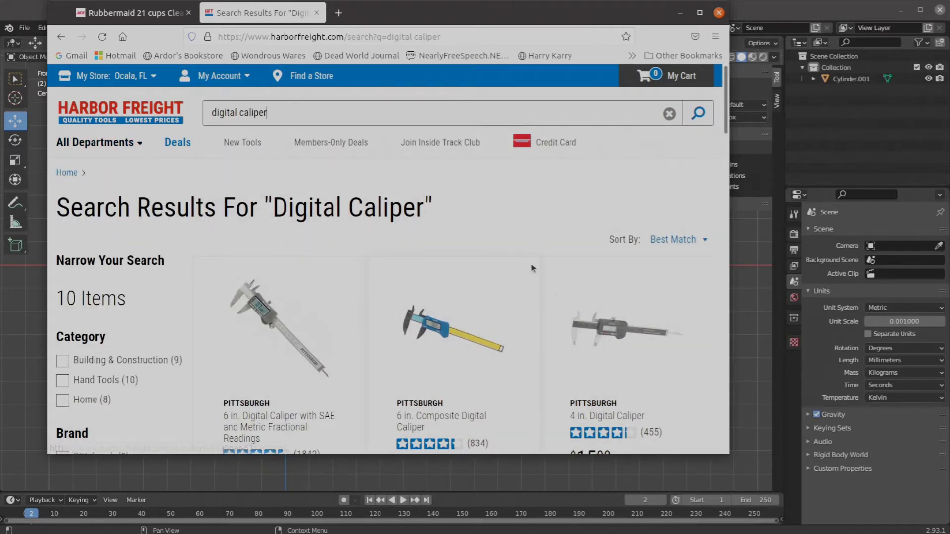
pyautogui.scroll(-1, 530, 263)
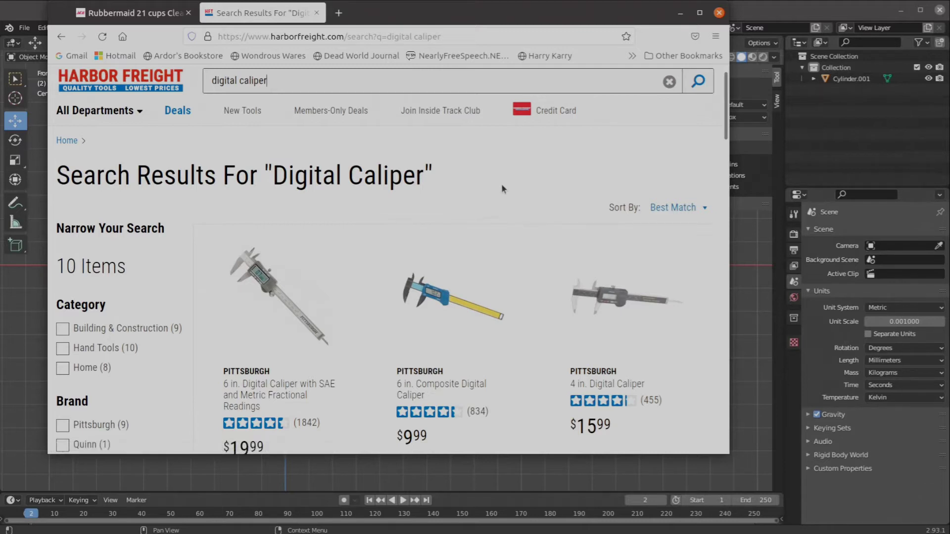
pyautogui.scroll(-2, 501, 181)
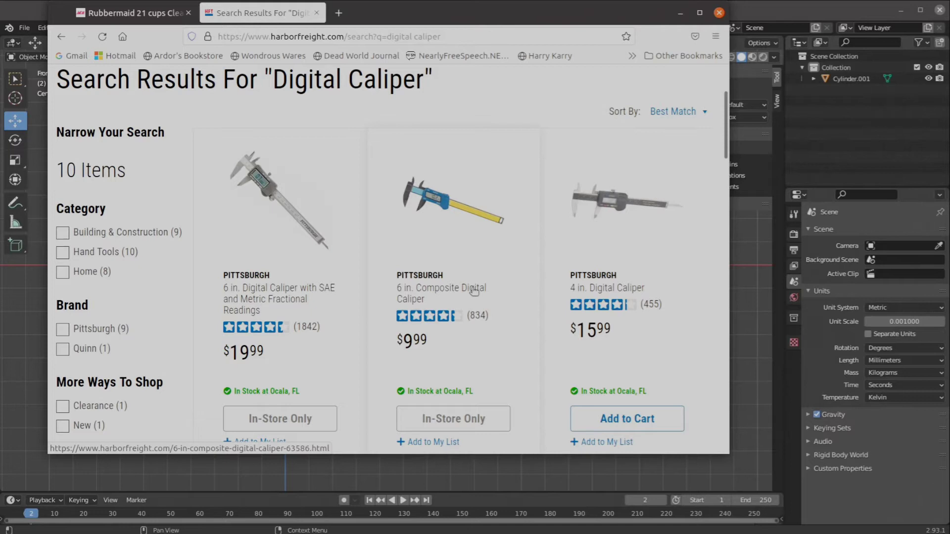
pyautogui.scroll(-3, 598, 303)
pyautogui.scroll(-5, 597, 304)
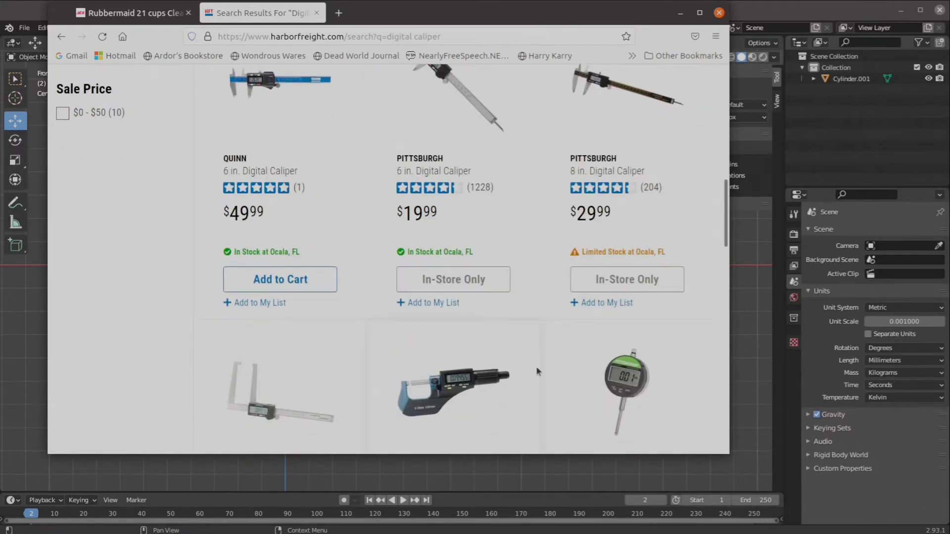
pyautogui.scroll(-3, 536, 371)
pyautogui.scroll(5, 537, 371)
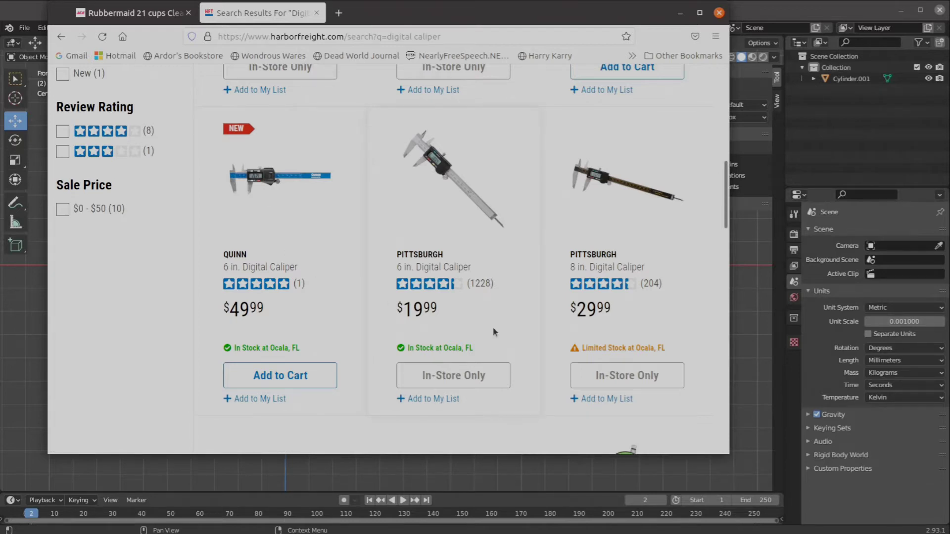
pyautogui.scroll(10, 493, 327)
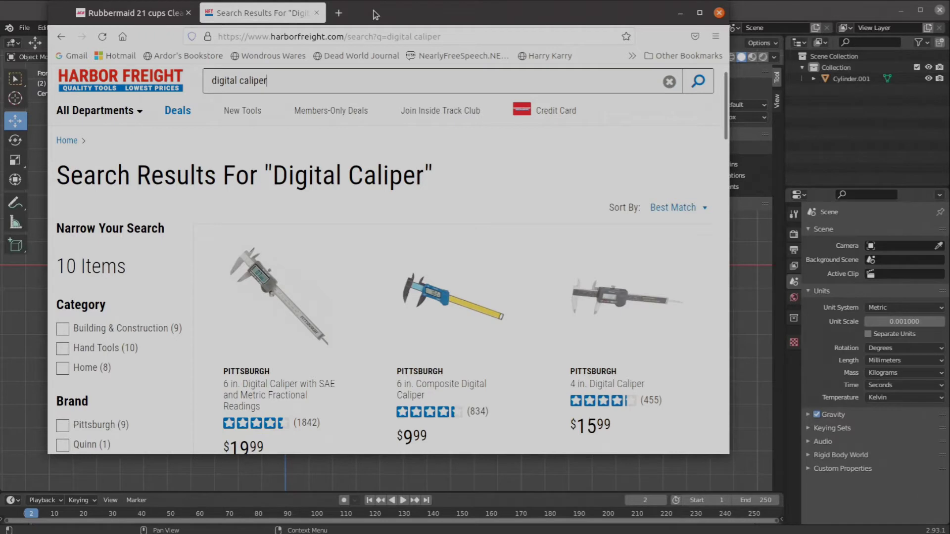
pyautogui.moveTo(370, 19); pyautogui.dragTo(949, 13)
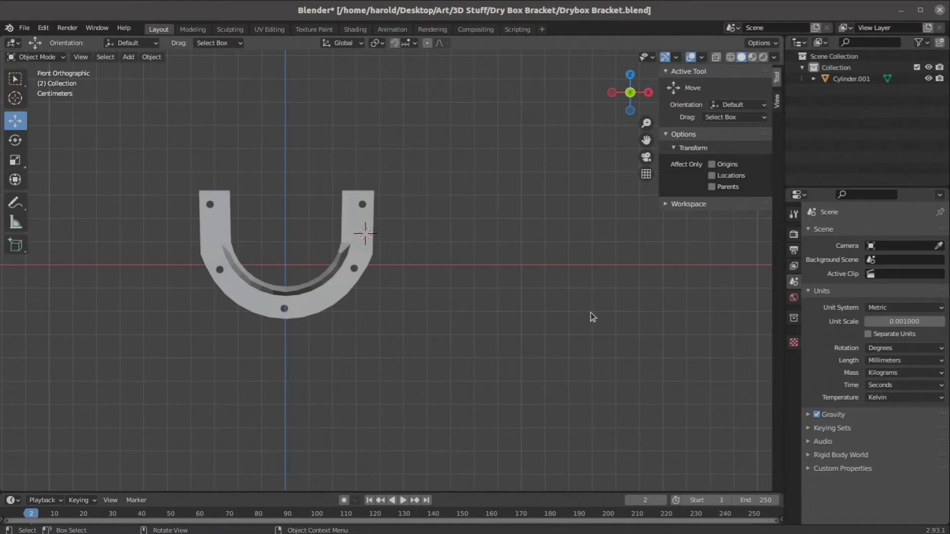
pyautogui.moveTo(530, 327); pyautogui.dragTo(445, 296, button='middle')
pyautogui.press('KP_1')
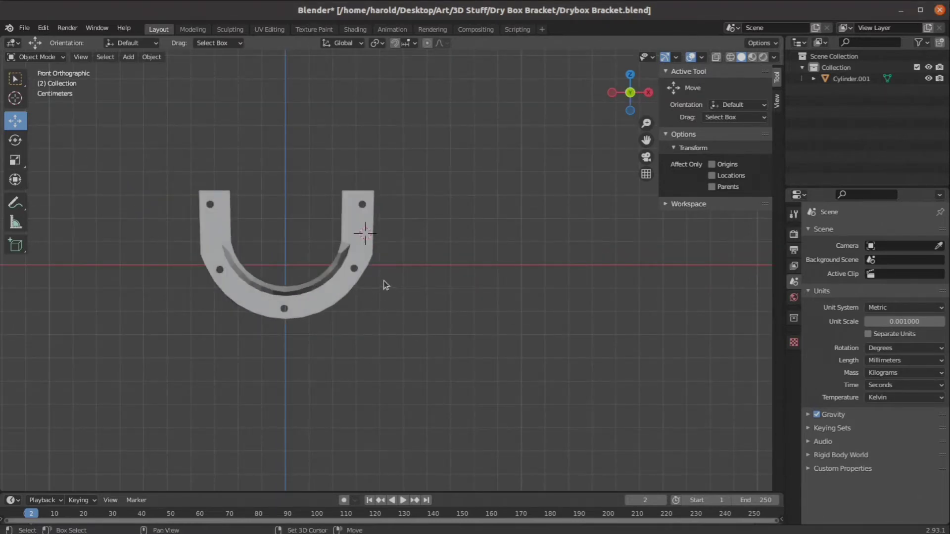
pyautogui.keyDown('shift'); pyautogui.moveTo(384, 285); pyautogui.dragTo(405, 312, button='middle'); pyautogui.keyUp('shift')
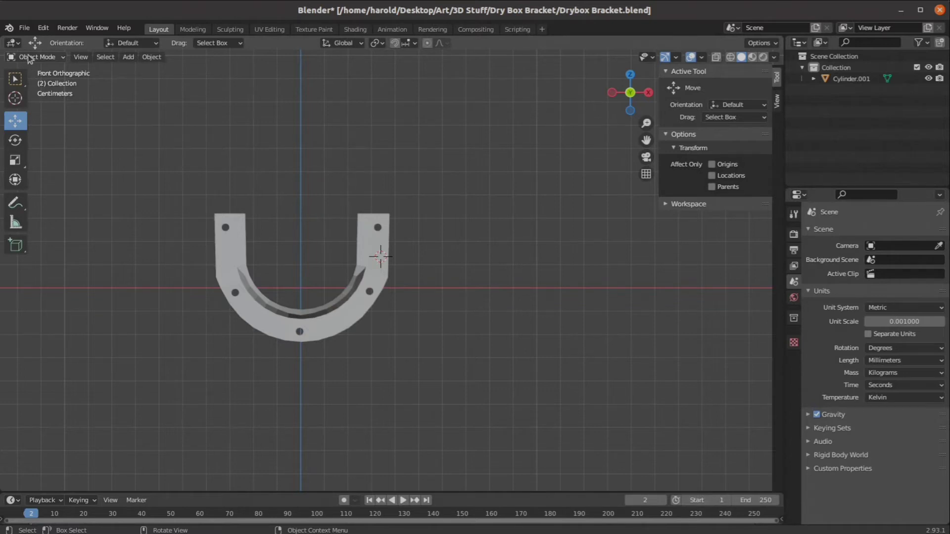
pyautogui.click(57, 58)
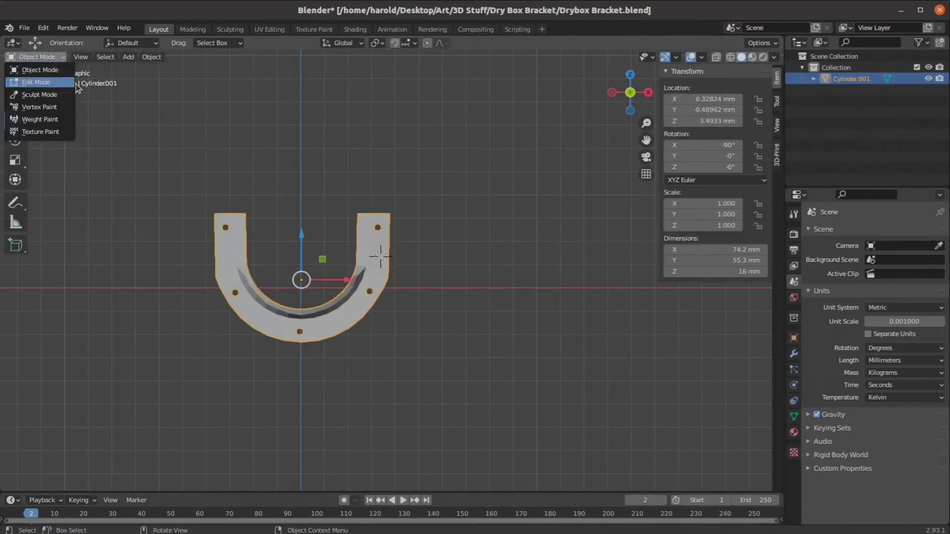
pyautogui.click(39, 70)
pyautogui.click(275, 175)
pyautogui.press('XF86MonBrightnessUp')
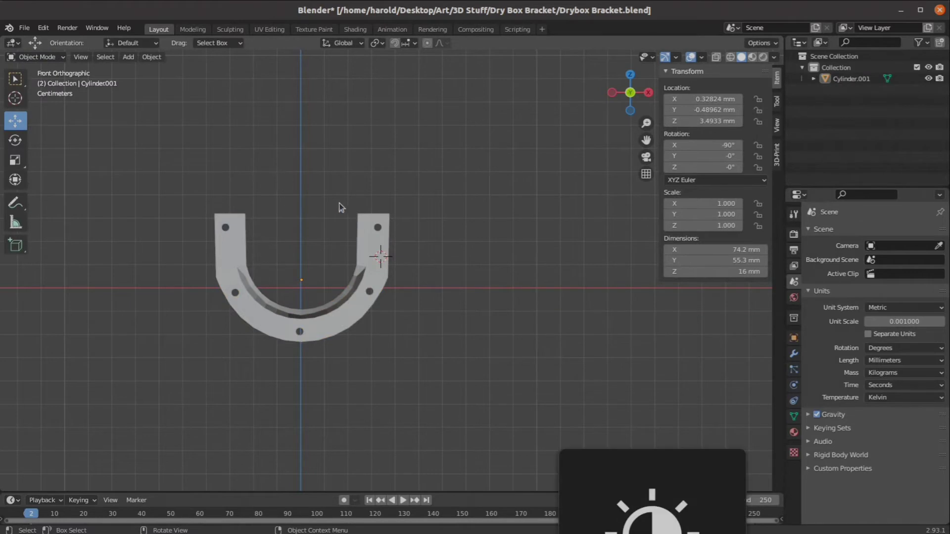
# Enter Edit Mode on the bracket and select the four corner vertices of its right arm's outer side face
pyautogui.click(387, 237)
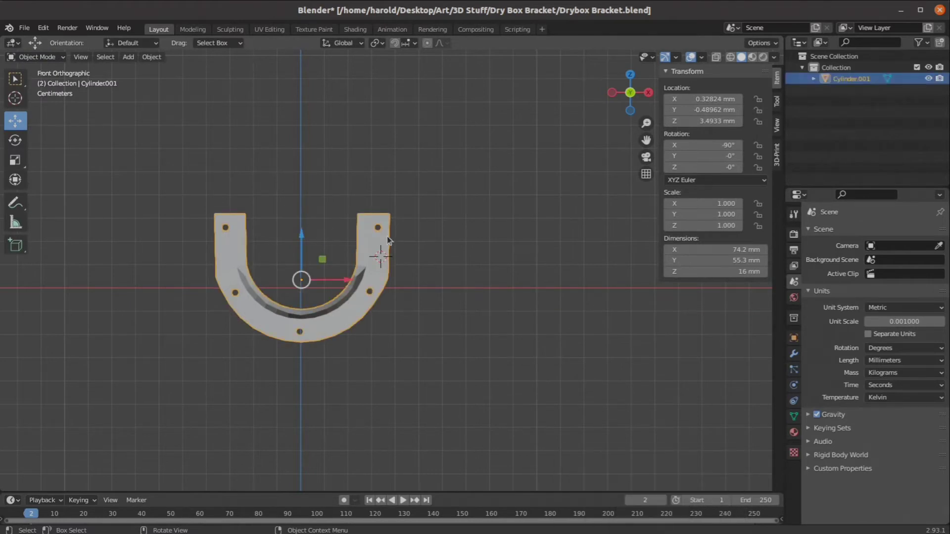
pyautogui.press('Tab')
pyautogui.moveTo(509, 260); pyautogui.dragTo(469, 295, button='middle')
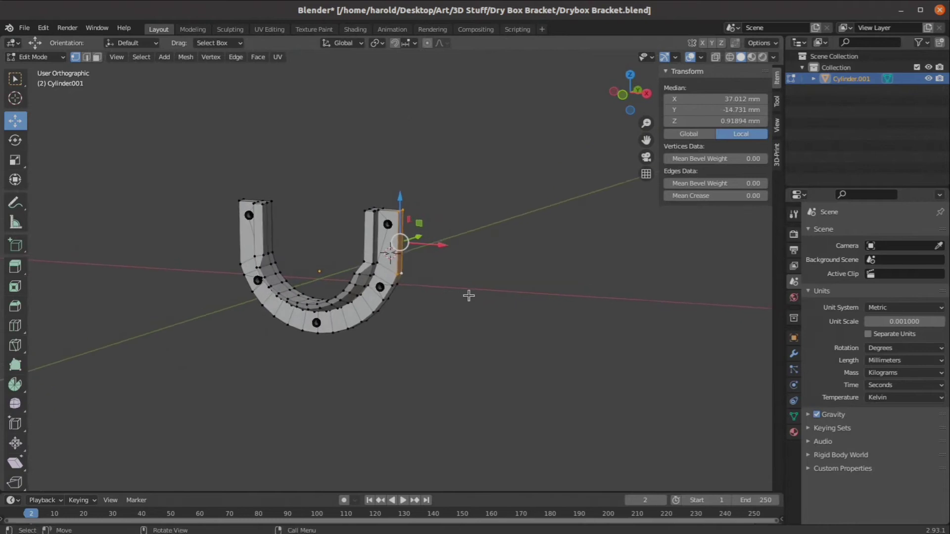
pyautogui.scroll(5, 469, 295)
pyautogui.moveTo(545, 340); pyautogui.dragTo(556, 277, button='middle')
pyautogui.click(556, 278)
pyautogui.click(479, 116)
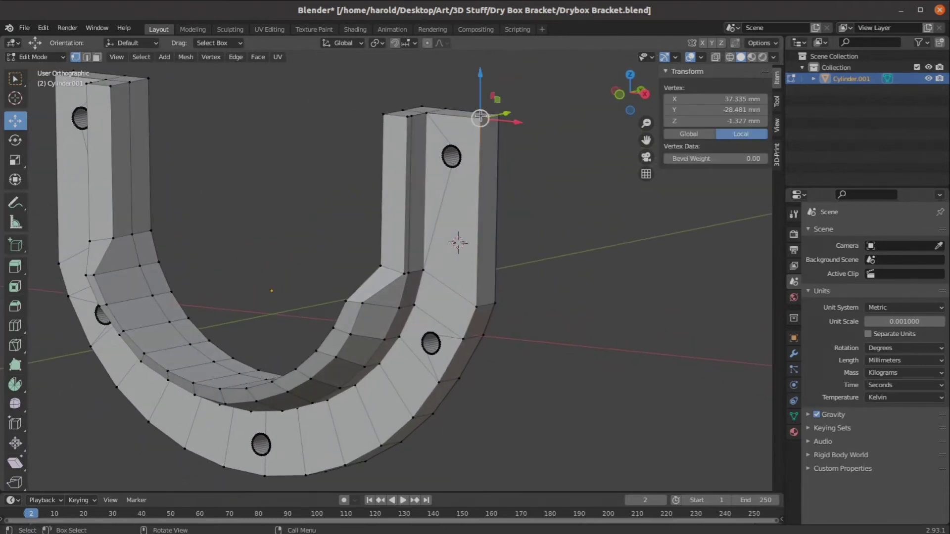
pyautogui.click(487, 317)
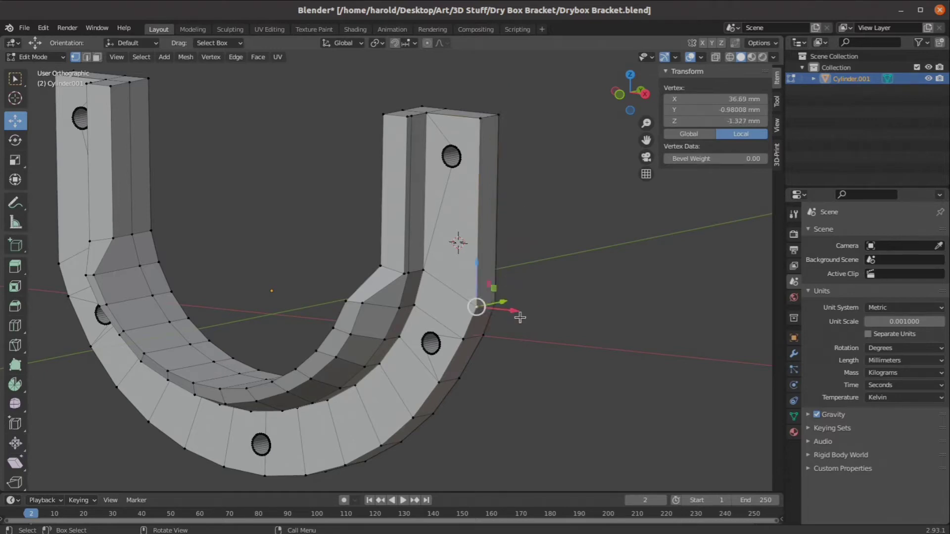
pyautogui.keyDown('shift'); pyautogui.click(485, 116); pyautogui.keyUp('shift')
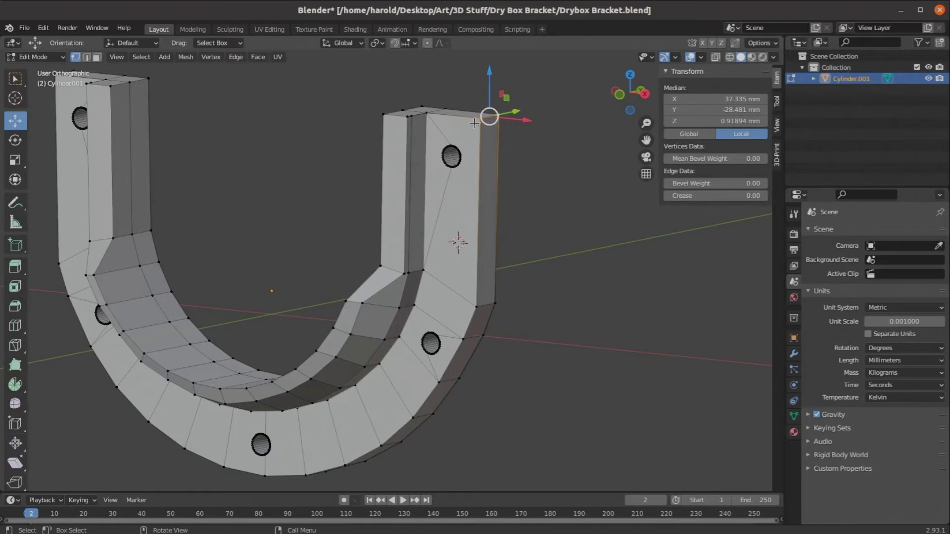
pyautogui.keyDown('shift'); pyautogui.click(496, 302); pyautogui.keyUp('shift')
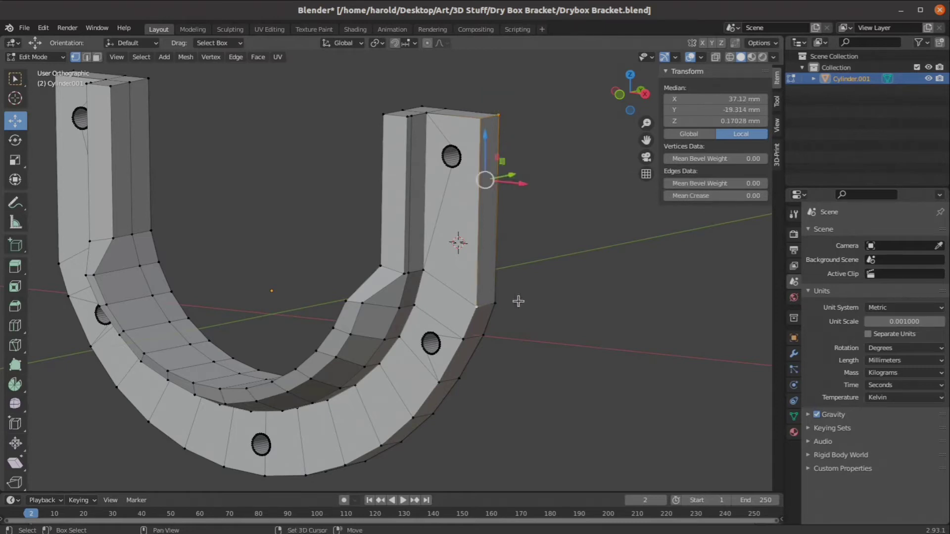
pyautogui.keyDown('shift'); pyautogui.click(494, 302); pyautogui.keyUp('shift')
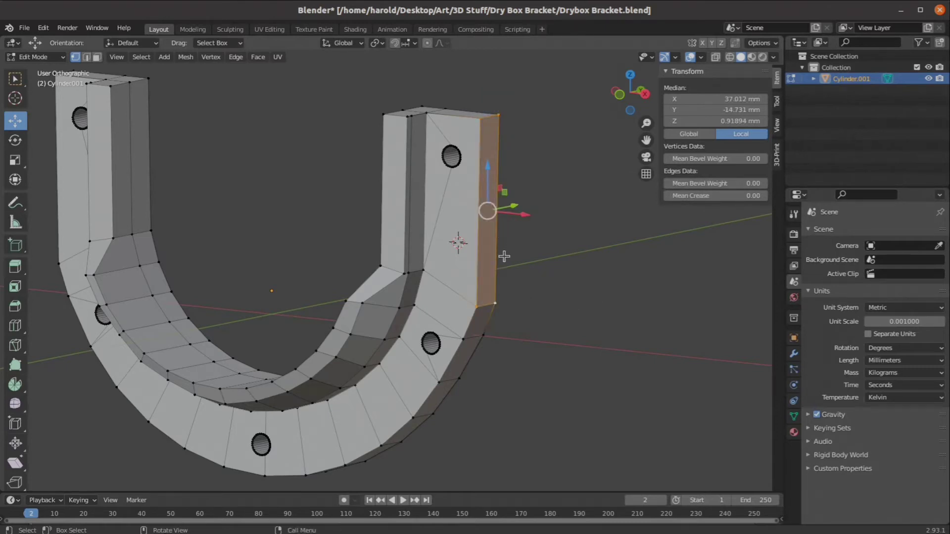
# Clear the vertex selection and return the bracket to Object Mode
pyautogui.scroll(-2, 556, 229)
pyautogui.click(513, 360)
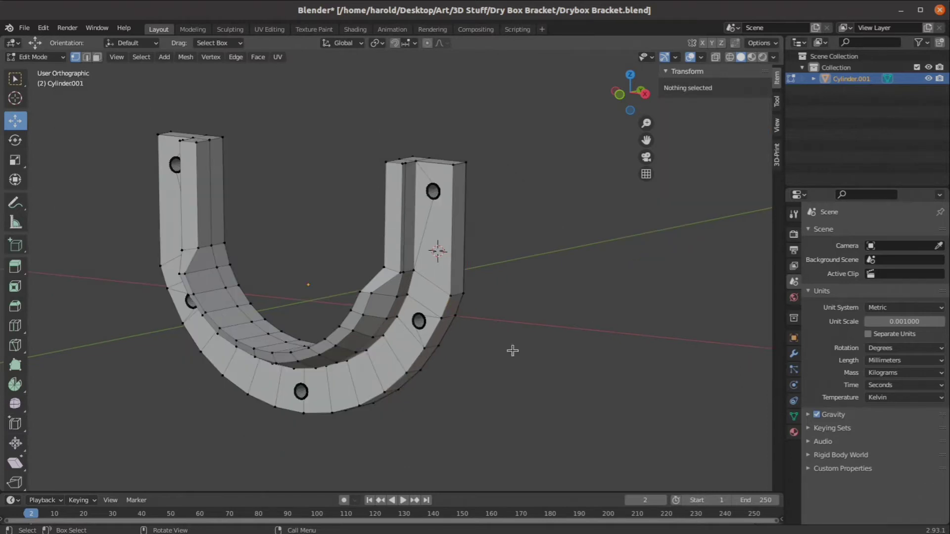
pyautogui.keyDown('shift'); pyautogui.moveTo(462, 384); pyautogui.dragTo(544, 393, button='middle'); pyautogui.keyUp('shift')
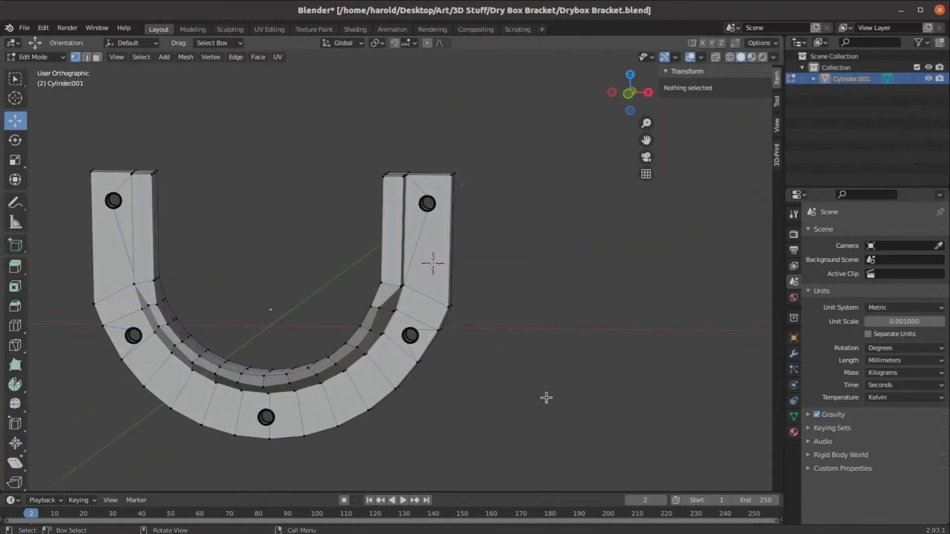
pyautogui.press('Tab')
pyautogui.scroll(-4, 526, 371)
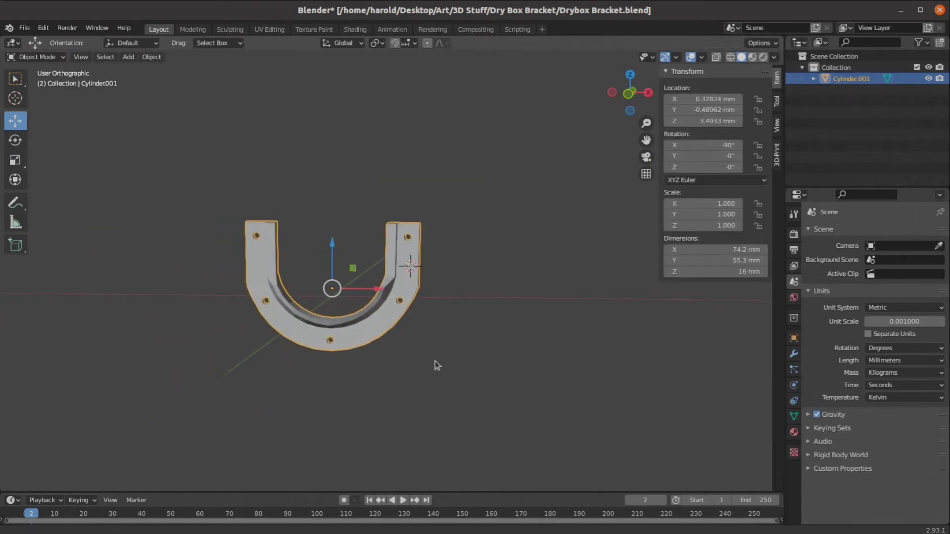
# Add a mesh cylinder to the scene from the front view of the bracket
pyautogui.keyDown('shift'); pyautogui.moveTo(442, 366); pyautogui.dragTo(352, 334, button='middle'); pyautogui.keyUp('shift')
pyautogui.press('KP_1')
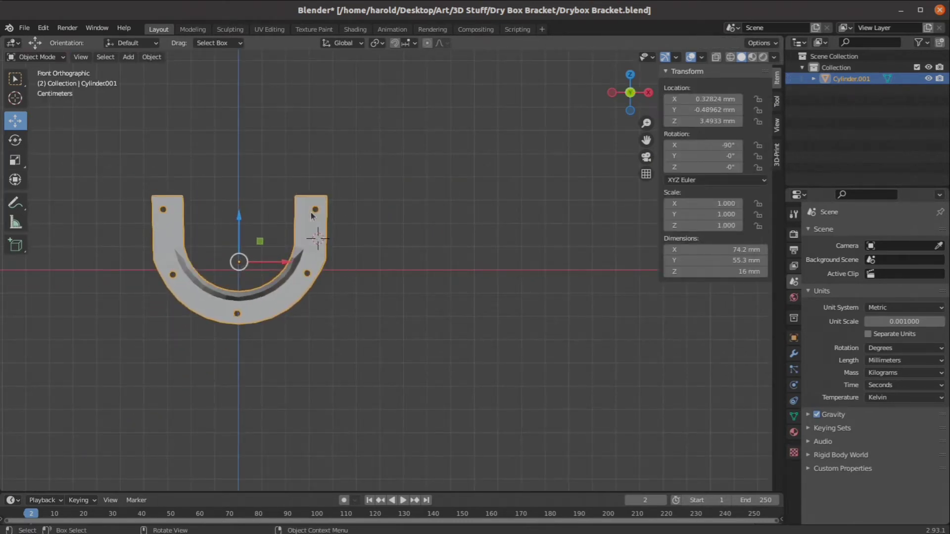
pyautogui.moveTo(346, 290); pyautogui.dragTo(326, 266, button='middle')
pyautogui.press('KP_1')
pyautogui.keyDown('shift'); pyautogui.moveTo(301, 213); pyautogui.dragTo(328, 271, button='middle'); pyautogui.keyUp('shift')
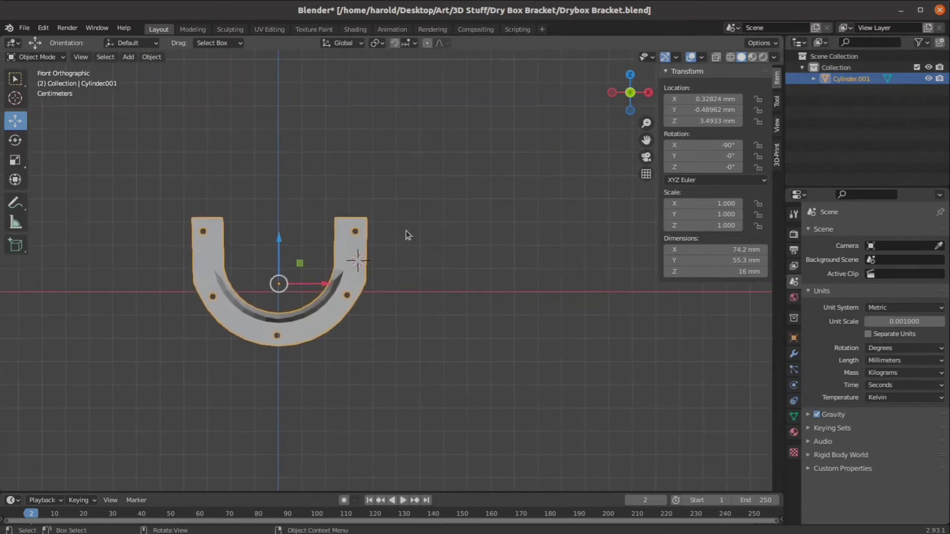
pyautogui.click(131, 59)
pyautogui.moveTo(154, 74)
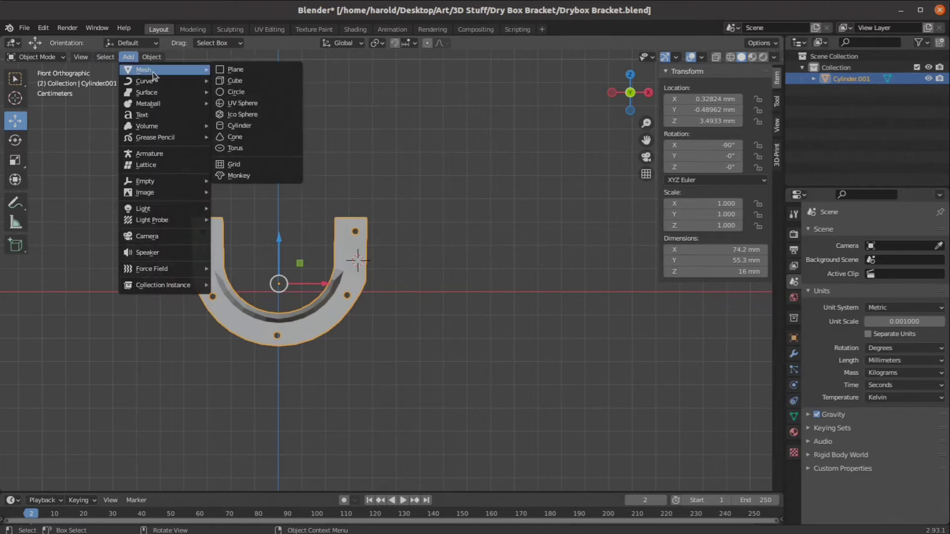
pyautogui.click(252, 128)
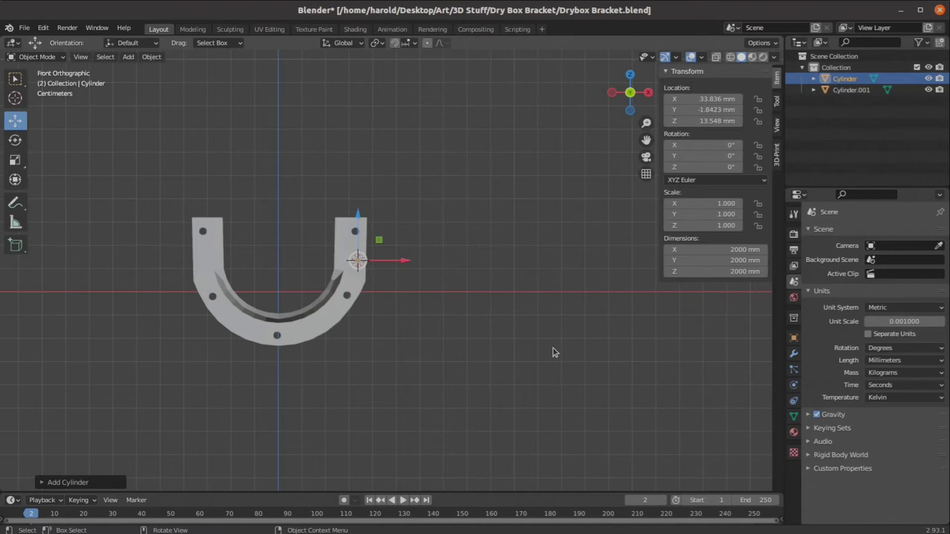
# Scale the cylinder down to about 63.5 mm and move it along X to about 92 mm, beside the bracket
pyautogui.press('s')
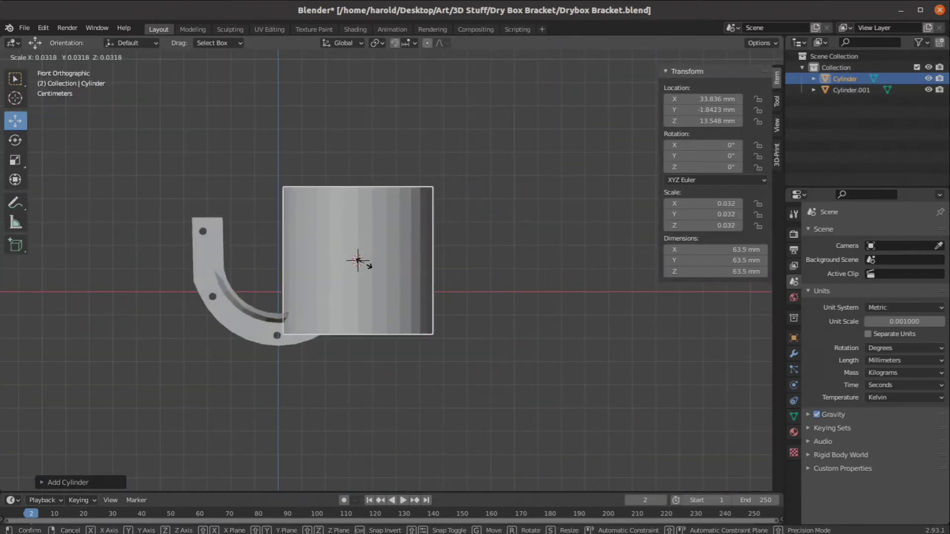
pyautogui.click(359, 261)
pyautogui.press('g')
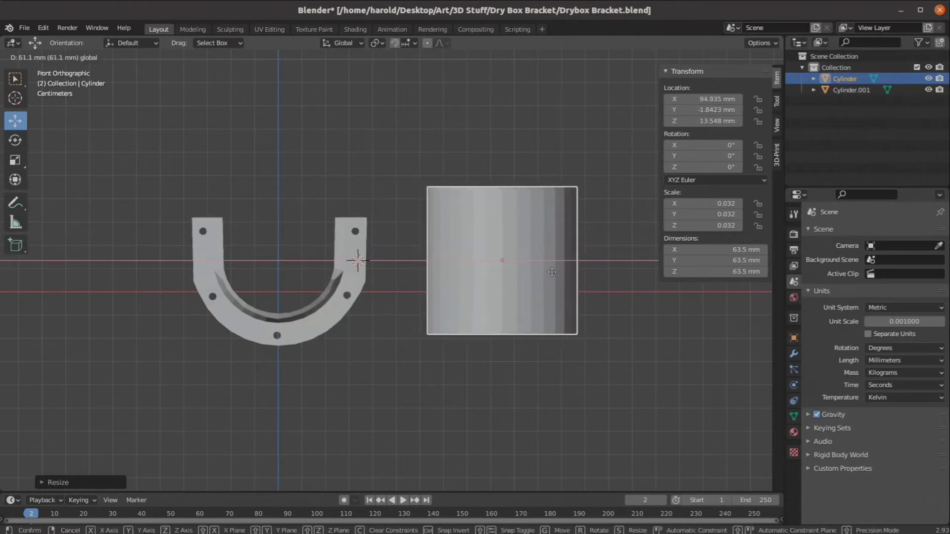
pyautogui.click(555, 271)
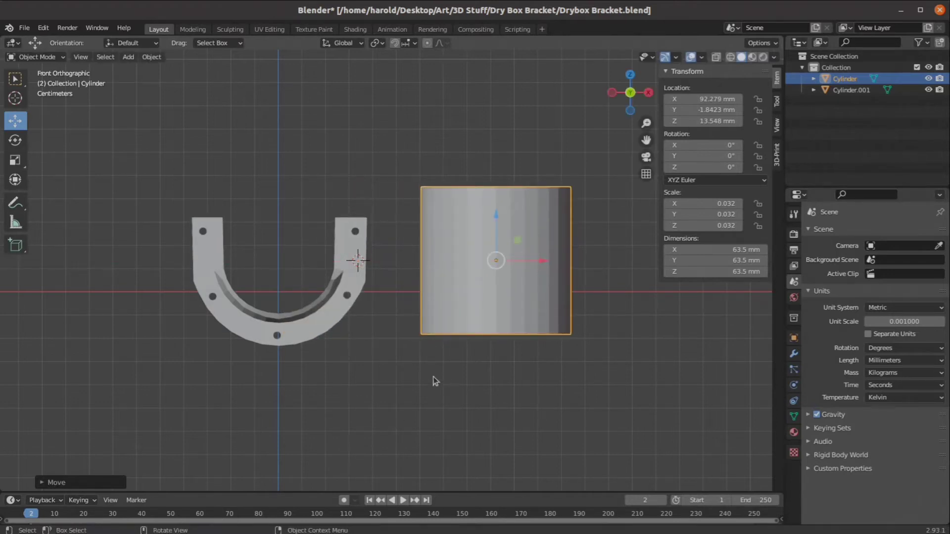
# Place the 3D cursor at several spots around the bracket and cylinder, finishing beside the bracket's right arm
pyautogui.keyDown('shift'); pyautogui.rightClick(393, 336); pyautogui.keyUp('shift')
pyautogui.keyDown('shift'); pyautogui.rightClick(491, 431); pyautogui.keyUp('shift')
pyautogui.keyDown('shift'); pyautogui.moveTo(395, 427); pyautogui.dragTo(378, 400, button='right'); pyautogui.keyUp('shift')
pyautogui.keyDown('shift'); pyautogui.rightClick(369, 343); pyautogui.keyUp('shift')
pyautogui.keyDown('shift'); pyautogui.rightClick(364, 256); pyautogui.keyUp('shift')
pyautogui.moveTo(437, 258); pyautogui.dragTo(398, 274, button='middle')
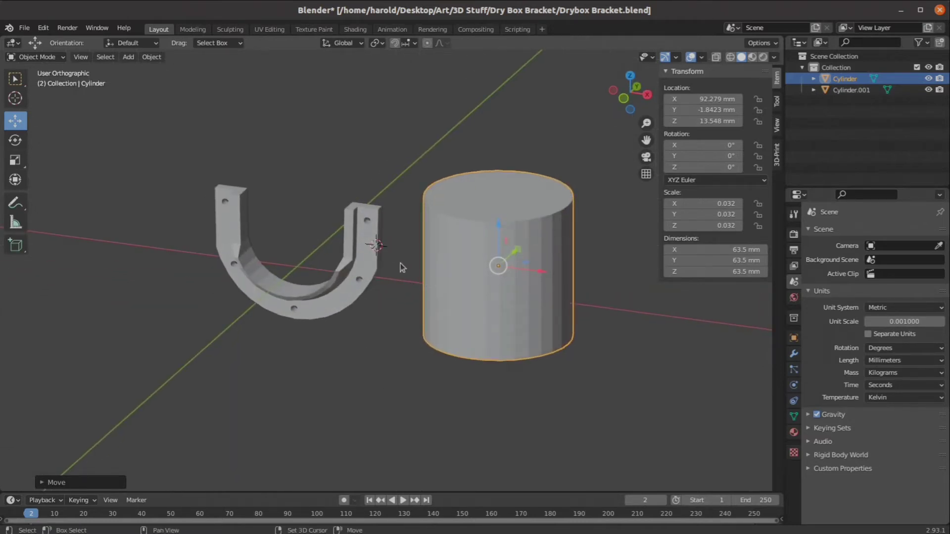
pyautogui.moveTo(421, 248); pyautogui.dragTo(430, 297, button='middle')
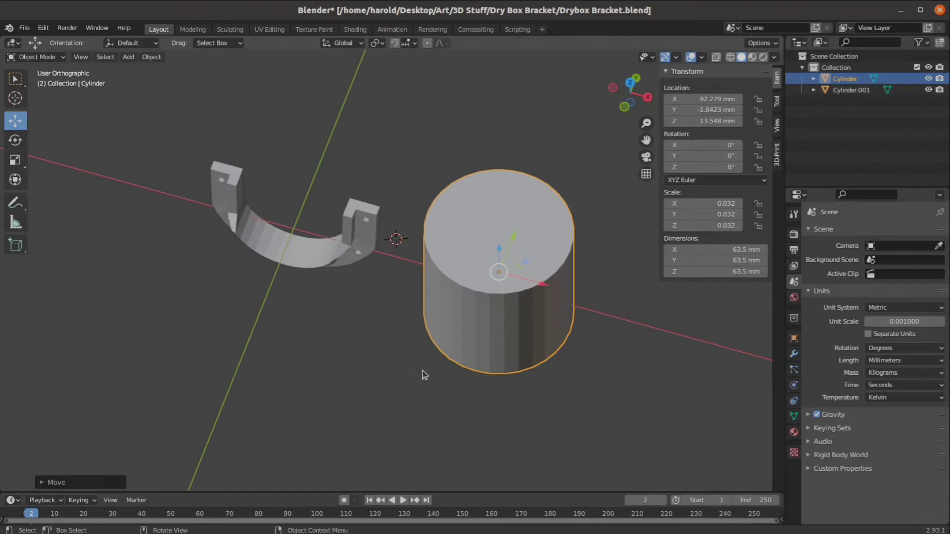
pyautogui.keyDown('shift'); pyautogui.rightClick(367, 239); pyautogui.keyUp('shift')
# Rotate the cylinder 90° in the right side view so its axis runs along Y
pyautogui.press('KP_3')
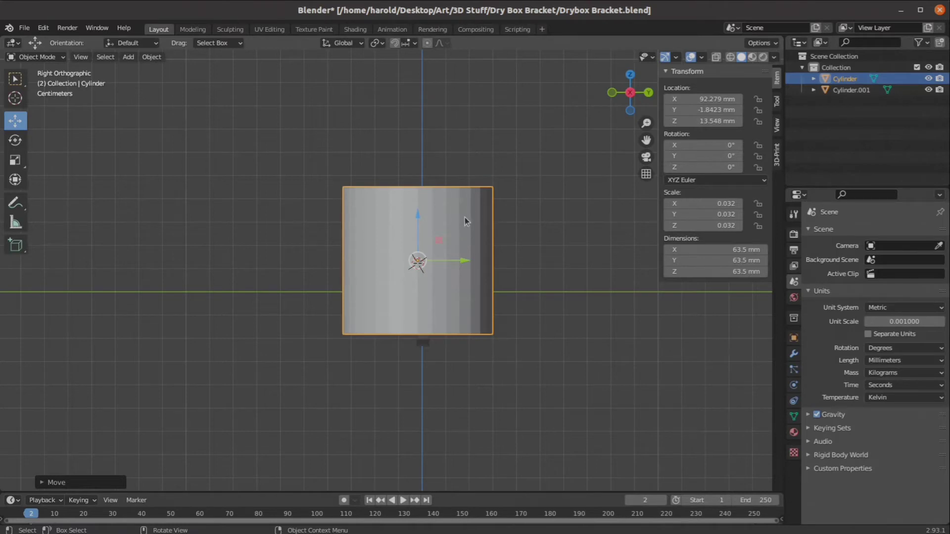
pyautogui.press('r')
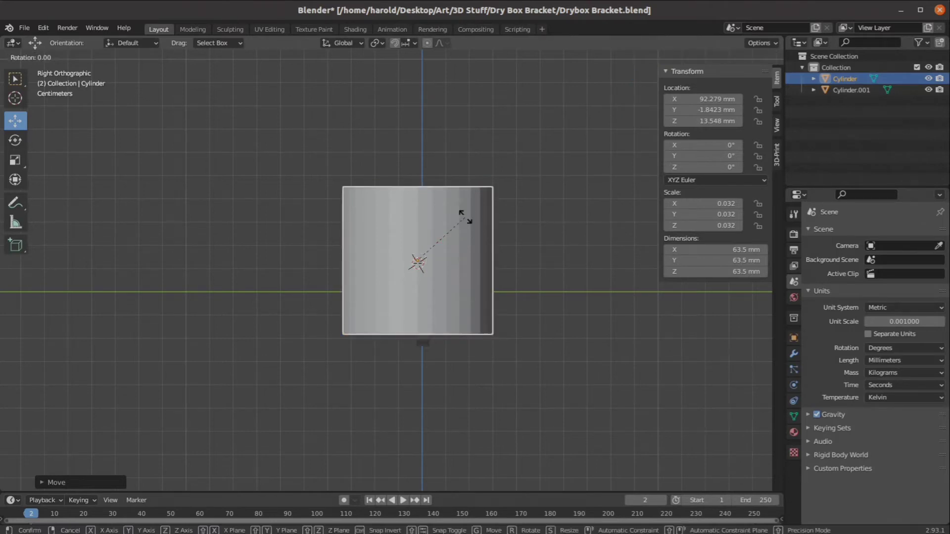
pyautogui.write('90')
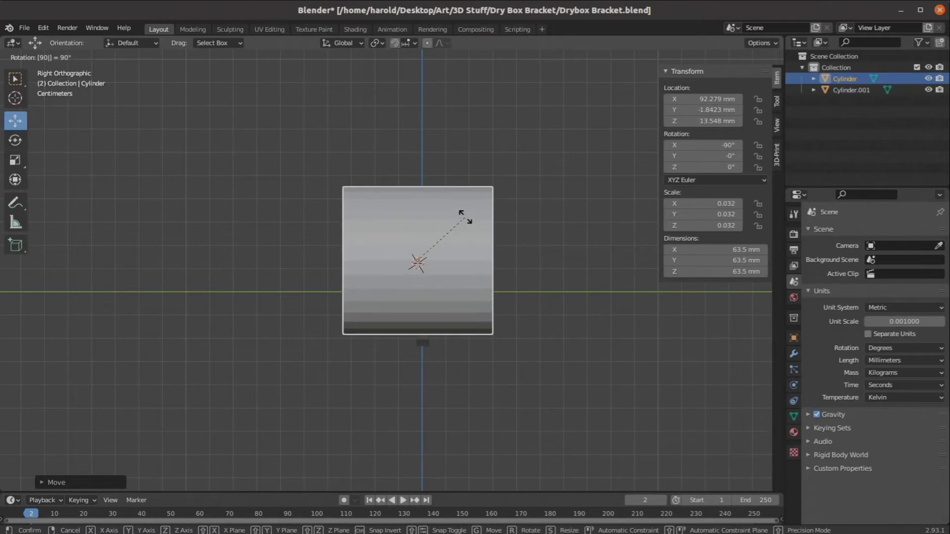
pyautogui.press('Return')
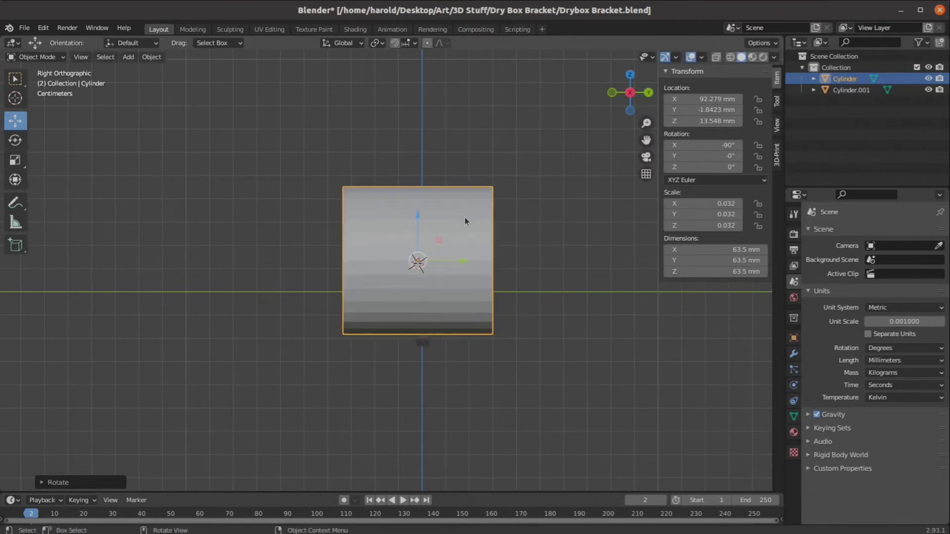
# Scale the cylinder along the global Y axis to a length of about 39.6 mm
pyautogui.moveTo(465, 218); pyautogui.dragTo(521, 334, button='middle')
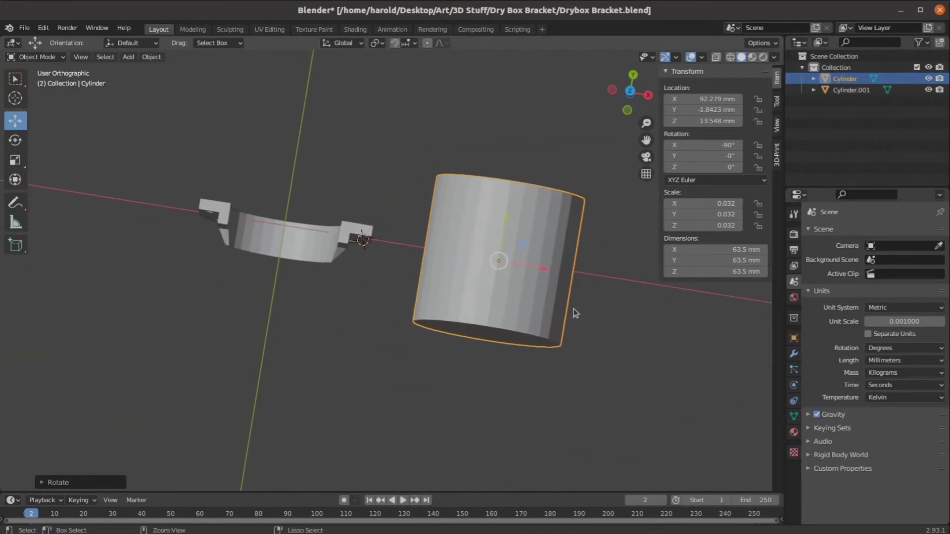
pyautogui.keyDown('shift'); pyautogui.moveTo(563, 308); pyautogui.dragTo(497, 287, button='middle'); pyautogui.keyUp('shift')
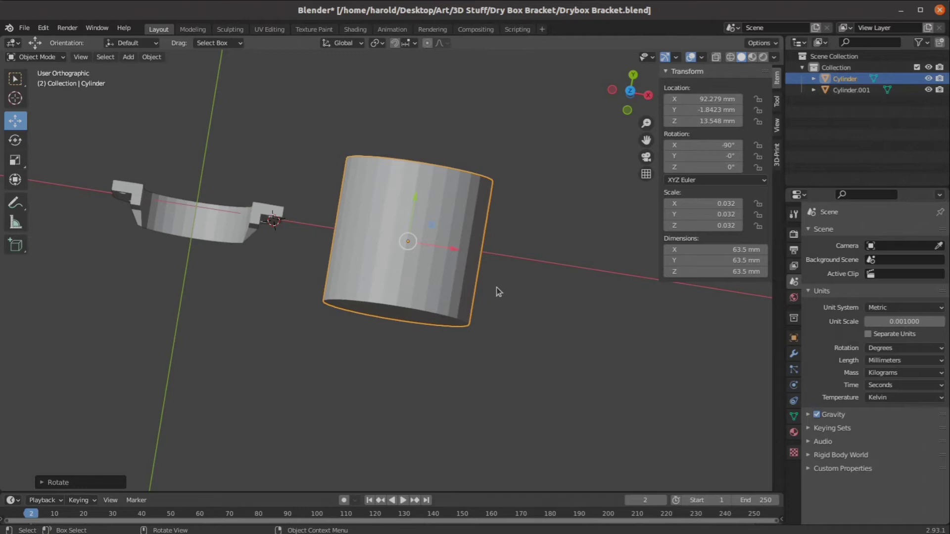
pyautogui.press('s')
pyautogui.press('y')
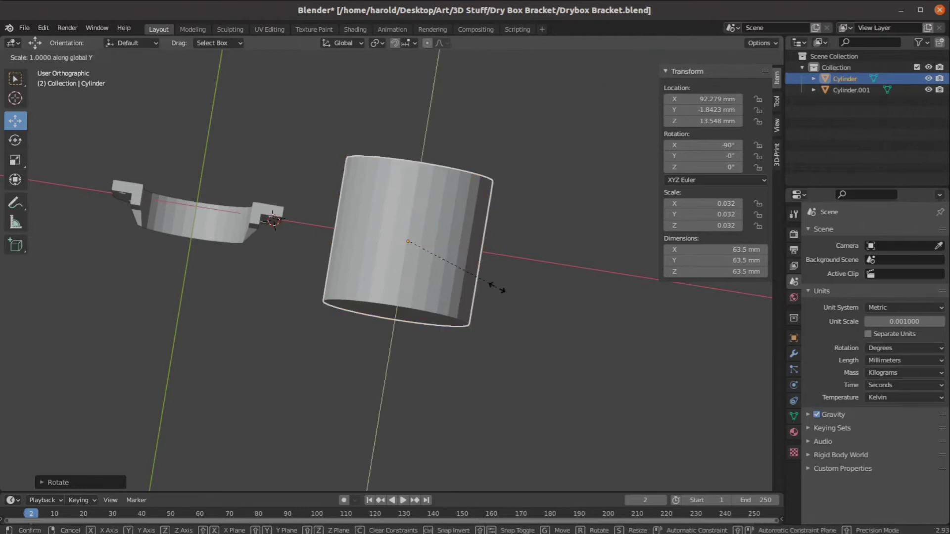
pyautogui.click(456, 268)
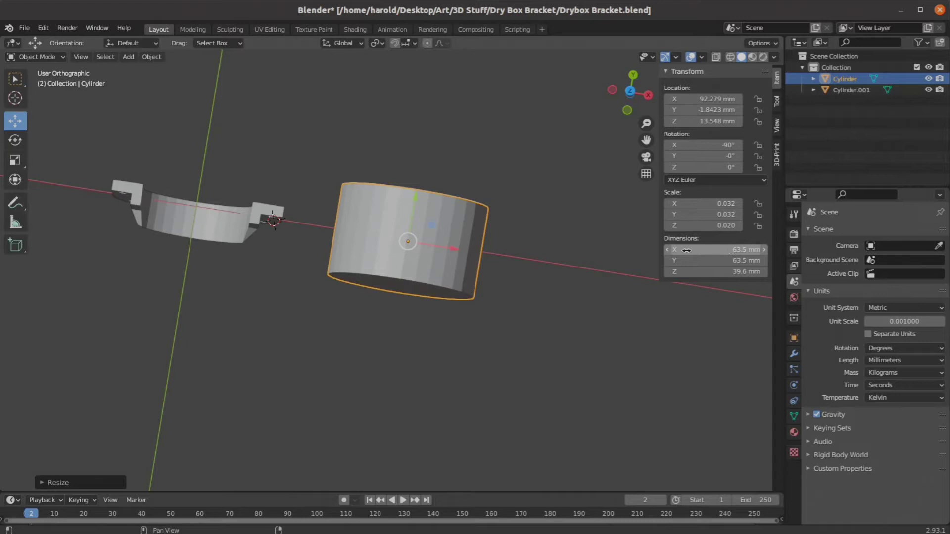
# Apply the cylinder's rotation so its dimensions match the global axes
pyautogui.moveTo(653, 282); pyautogui.dragTo(421, 258, button='middle')
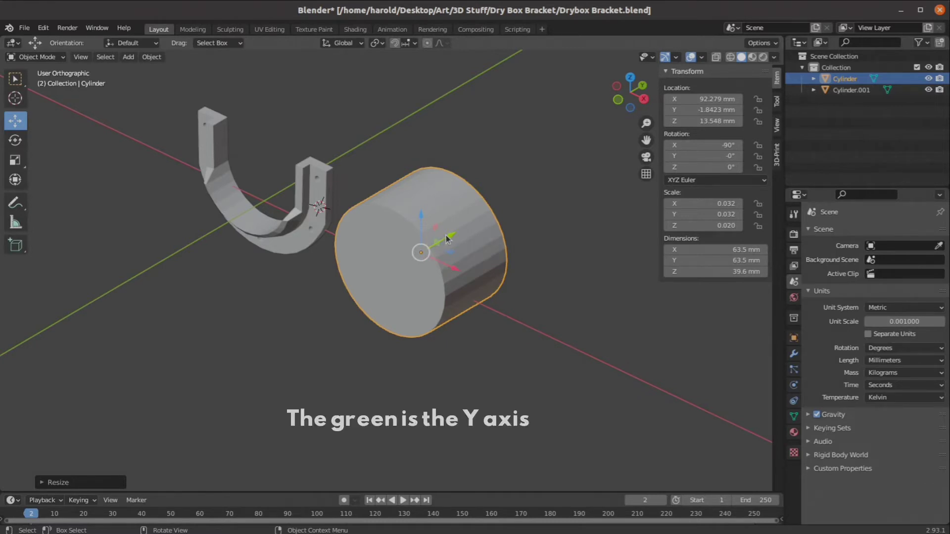
pyautogui.moveTo(555, 342); pyautogui.dragTo(416, 297, button='middle')
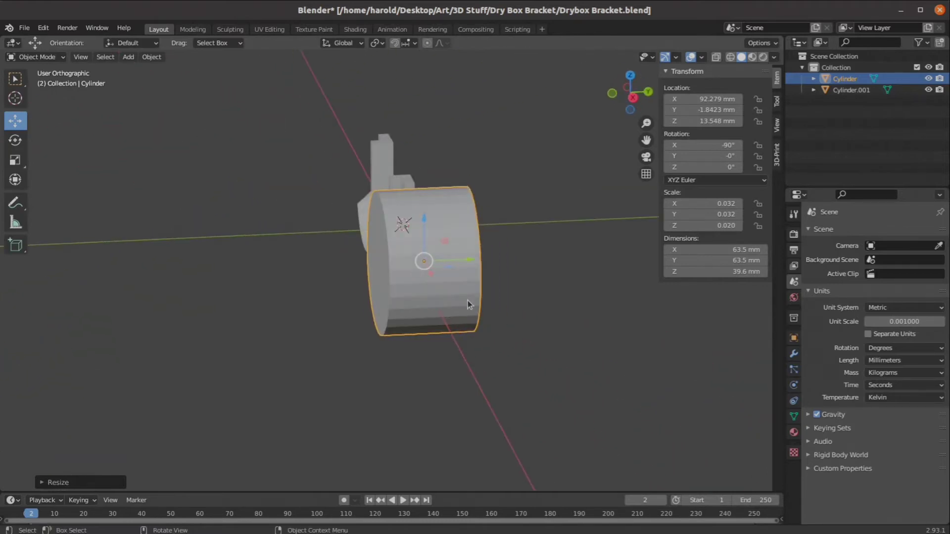
pyautogui.moveTo(499, 341); pyautogui.dragTo(431, 286, button='middle')
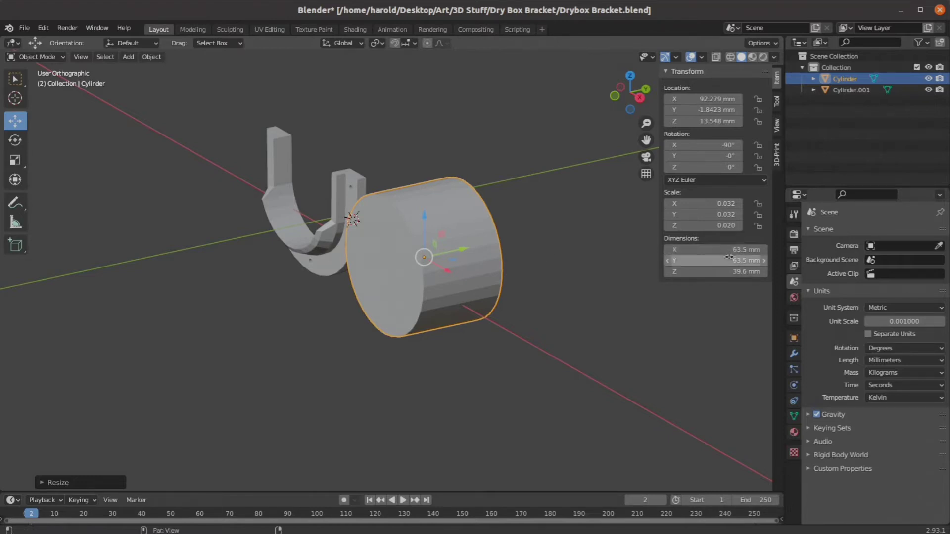
pyautogui.moveTo(416, 271); pyautogui.dragTo(547, 277, button='middle')
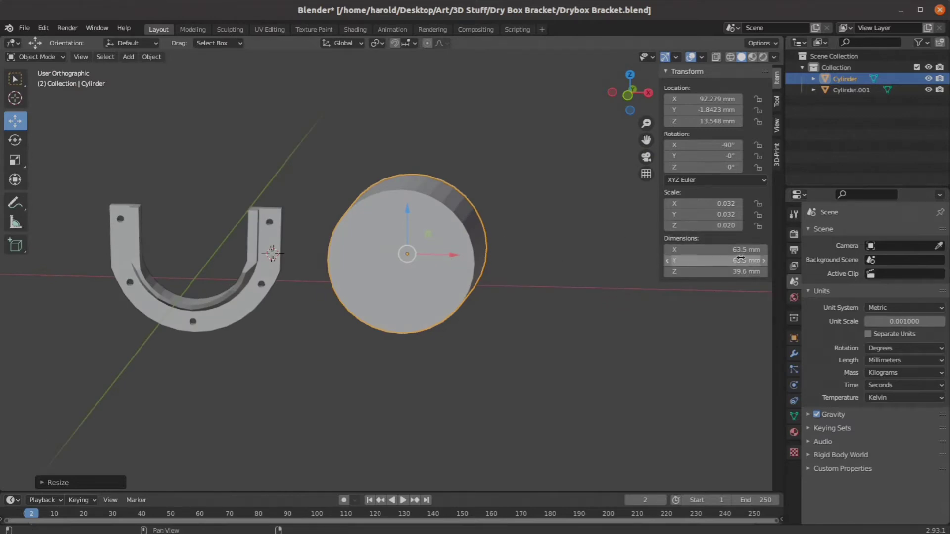
pyautogui.moveTo(533, 256); pyautogui.dragTo(507, 260, button='middle')
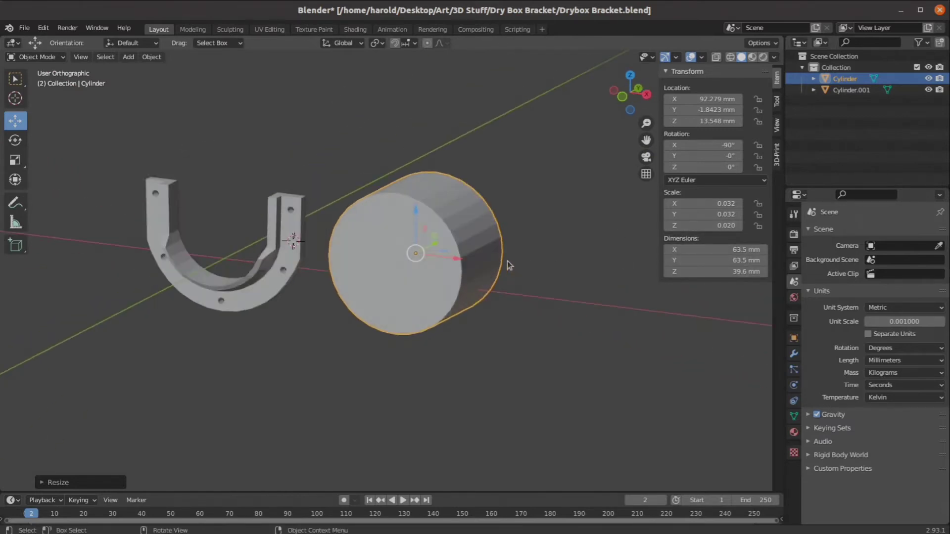
pyautogui.moveTo(611, 313); pyautogui.dragTo(516, 264, button='middle')
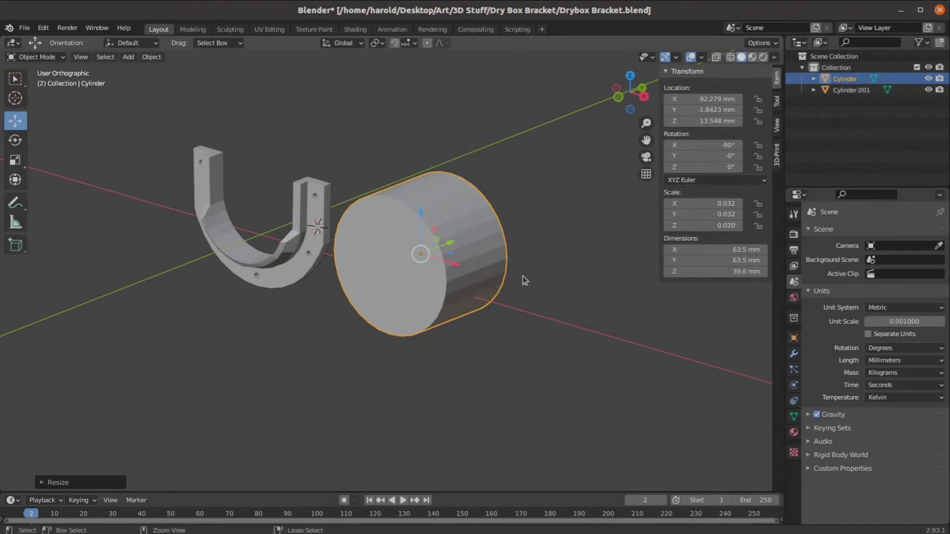
pyautogui.hotkey('ctrl', 'a')
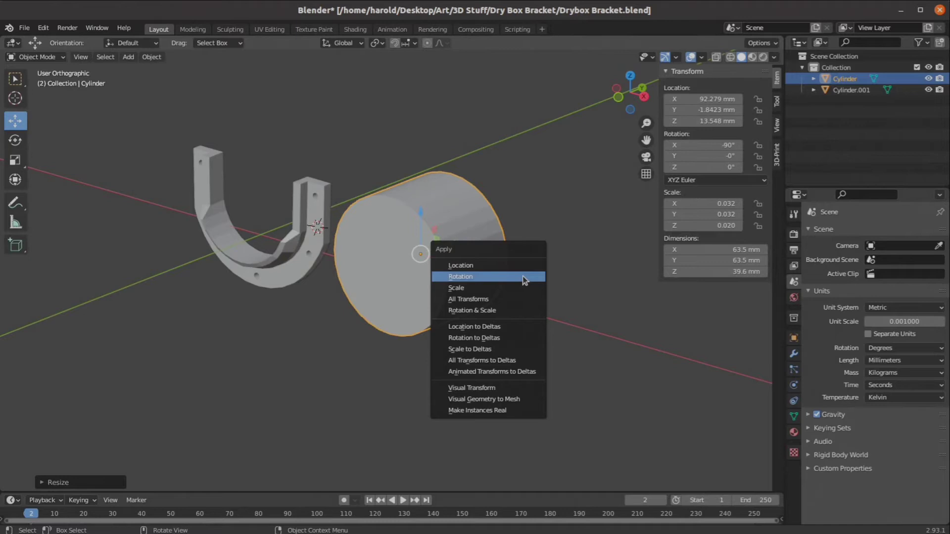
pyautogui.click(478, 278)
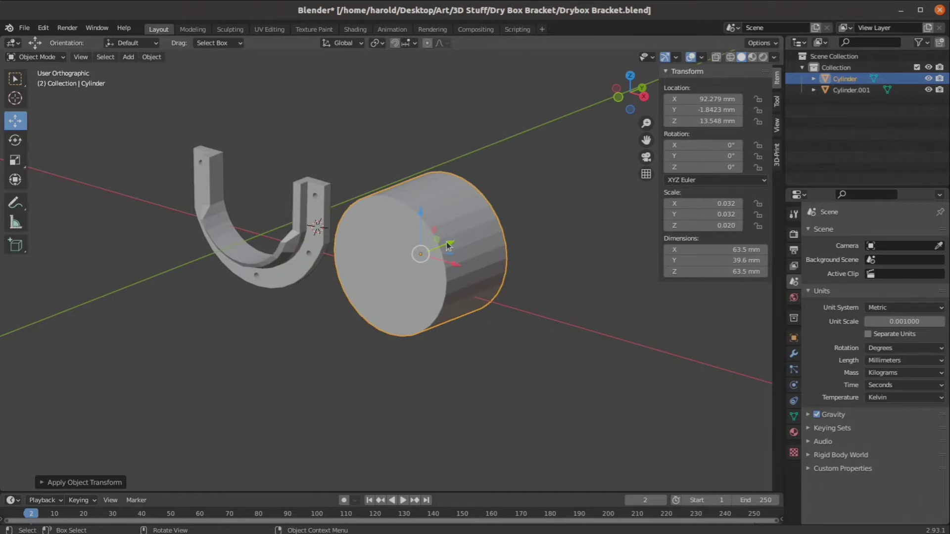
# Scale the cylinder along Y in the top view to a thickness of about 31.2 mm
pyautogui.press('KP_7')
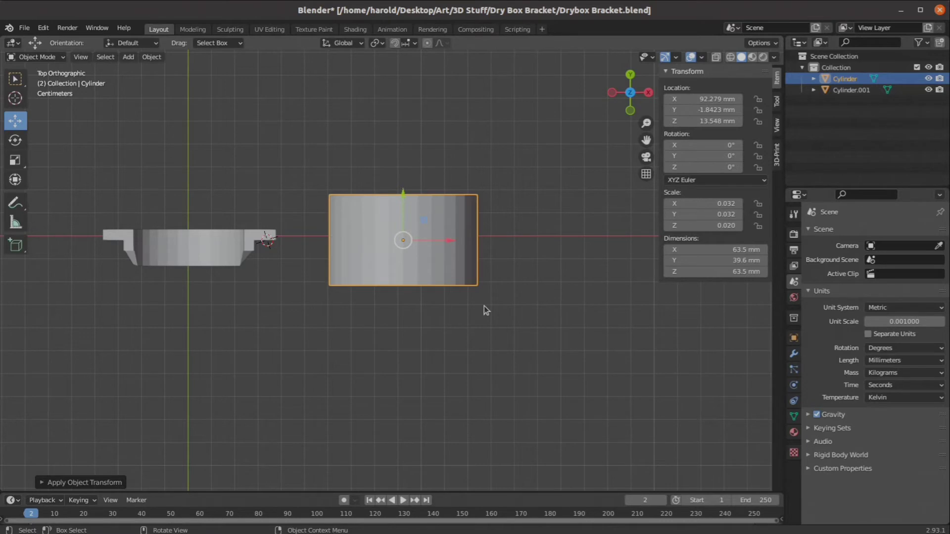
pyautogui.press('s')
pyautogui.press('y')
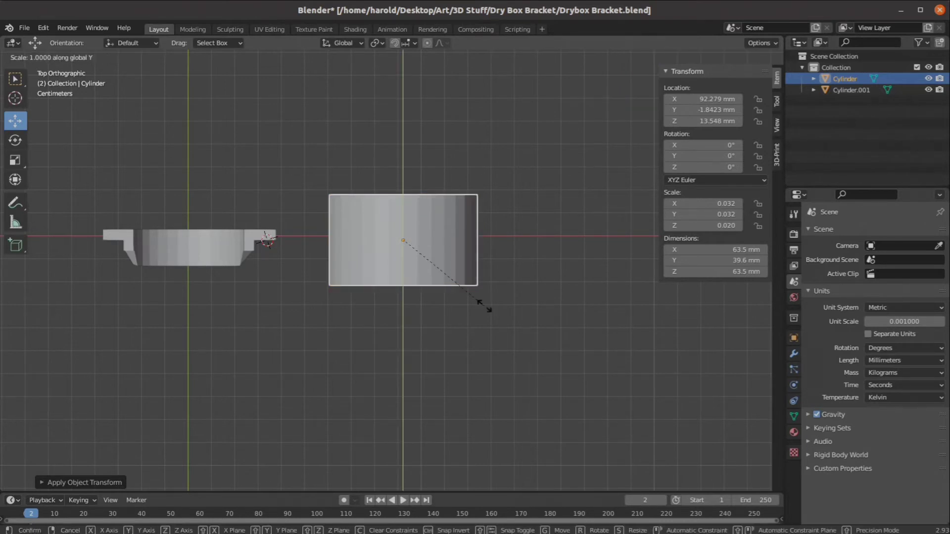
pyautogui.click(466, 295)
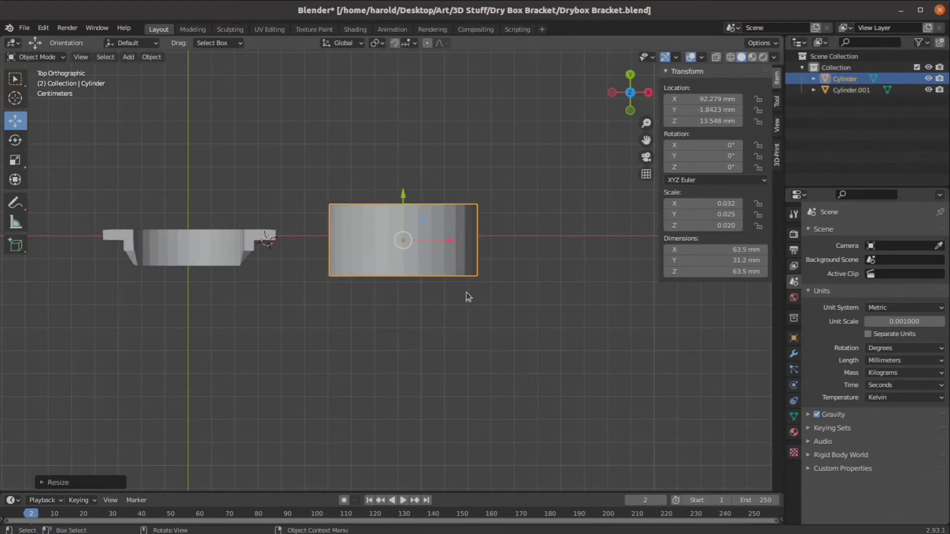
# Set the cylinder's Y dimension to 5 mm
pyautogui.click(727, 257)
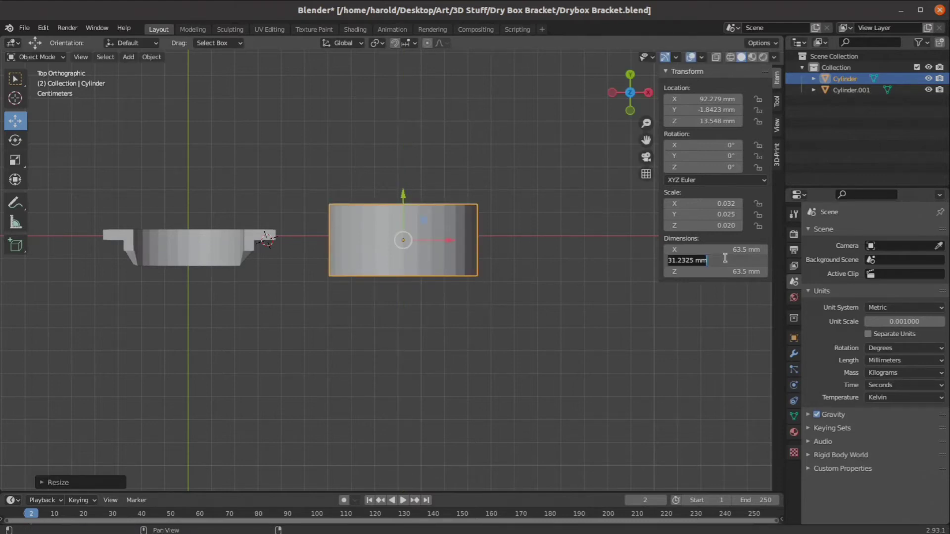
pyautogui.write('5')
pyautogui.press('Return')
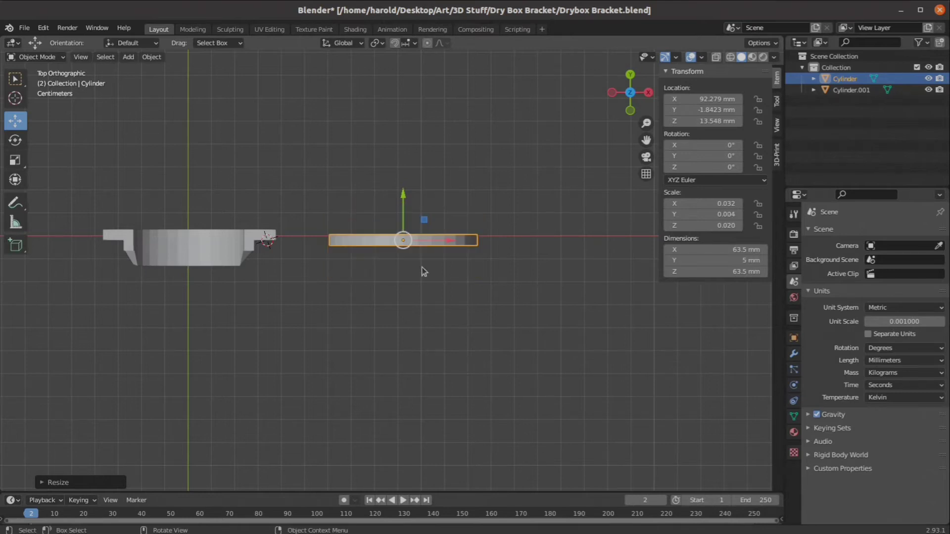
# Move the thin cylinder along Y to about 0.36 mm and lower it along Z to about 5.3 mm
pyautogui.moveTo(404, 197); pyautogui.dragTo(404, 192)
pyautogui.moveTo(484, 274); pyautogui.dragTo(391, 212, button='middle')
pyautogui.moveTo(391, 211); pyautogui.dragTo(391, 228)
pyautogui.press('KP_1')
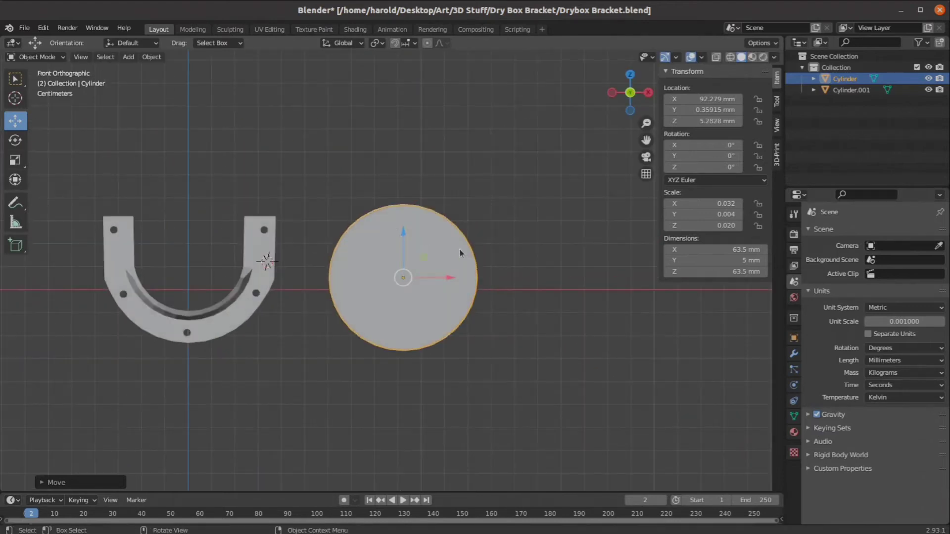
# Center the thin cylinder over the bracket's curve by moving it to about 0.31 mm in X and 9.2 mm in Z
pyautogui.keyDown('shift'); pyautogui.moveTo(323, 284); pyautogui.dragTo(396, 278, button='middle'); pyautogui.keyUp('shift')
pyautogui.press('g')
pyautogui.press('x')
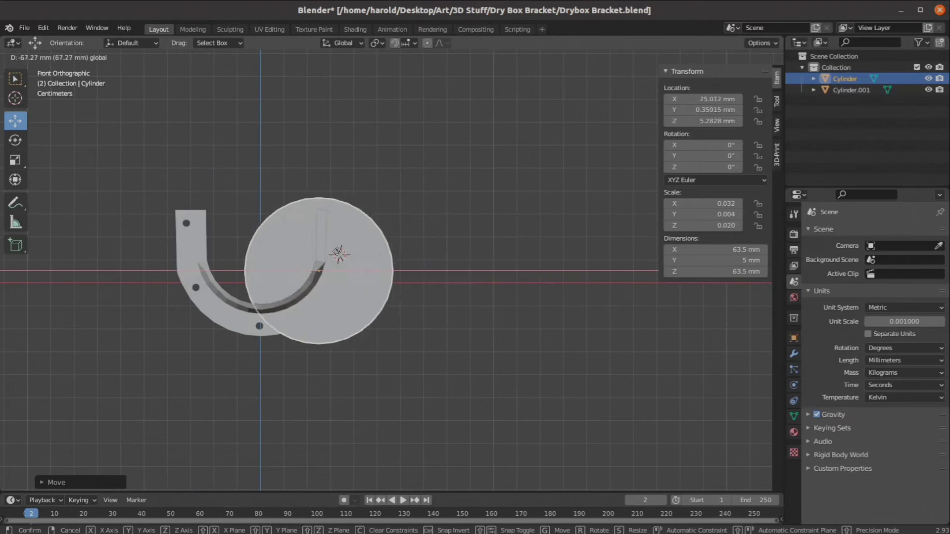
pyautogui.click(306, 242)
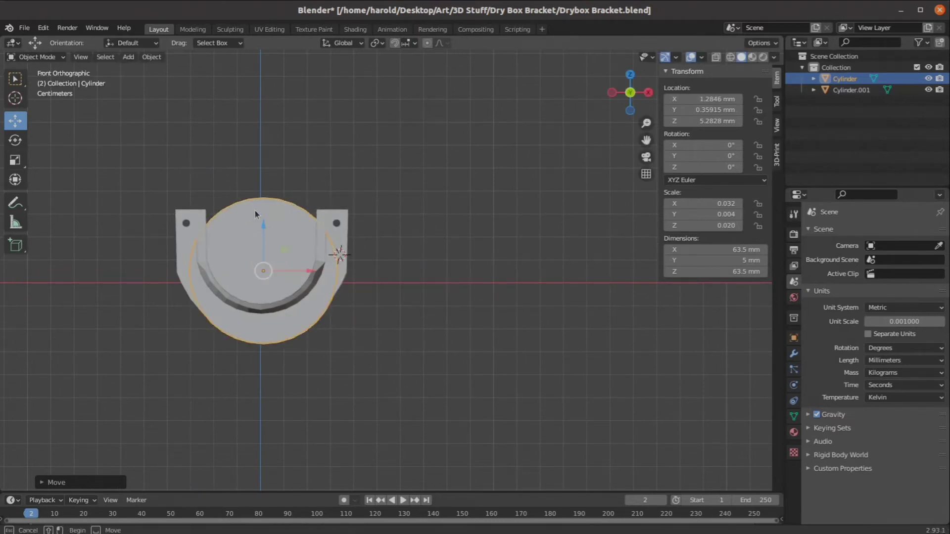
pyautogui.press('g')
pyautogui.press('z')
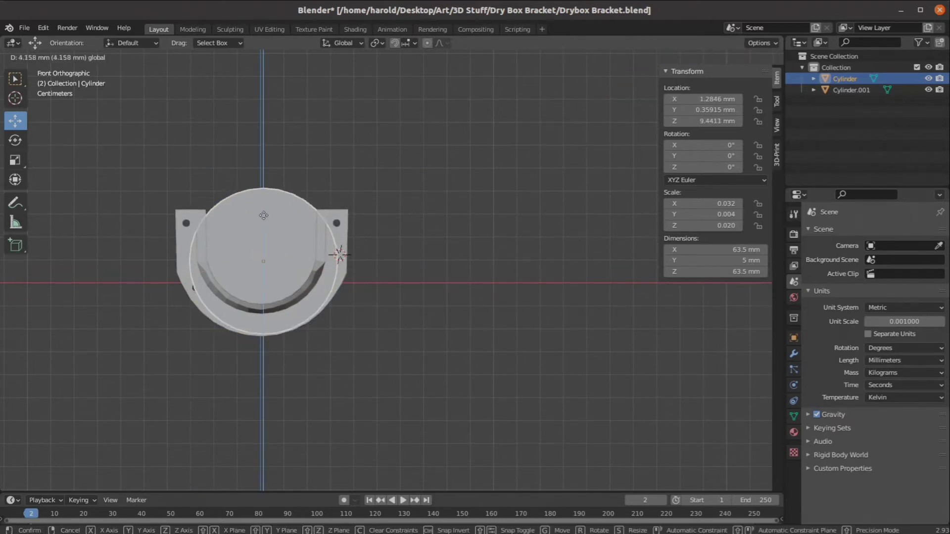
pyautogui.click(306, 239)
pyautogui.moveTo(303, 260); pyautogui.dragTo(304, 263)
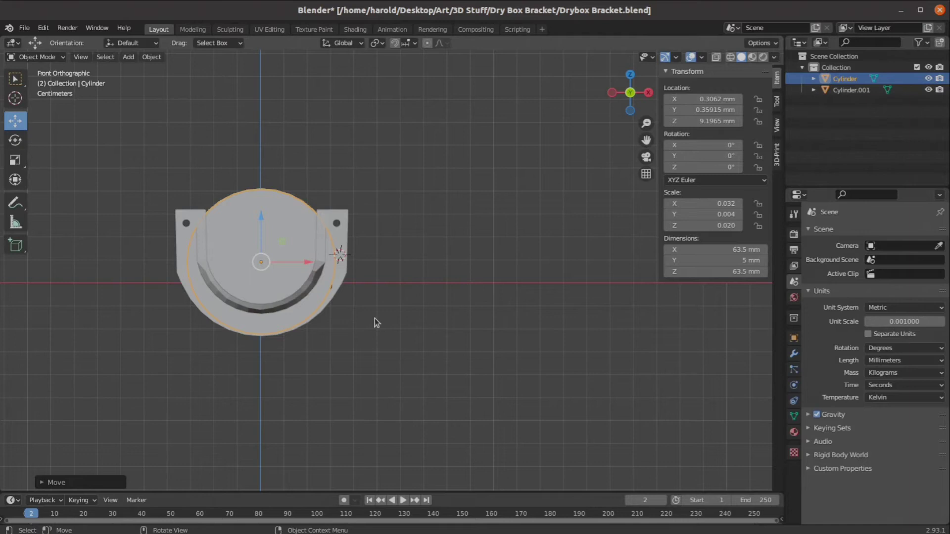
# Scale the thin cylinder up to about 73.2 mm in diameter and move it along X clear of the finished bracket
pyautogui.press('s')
pyautogui.click(394, 337)
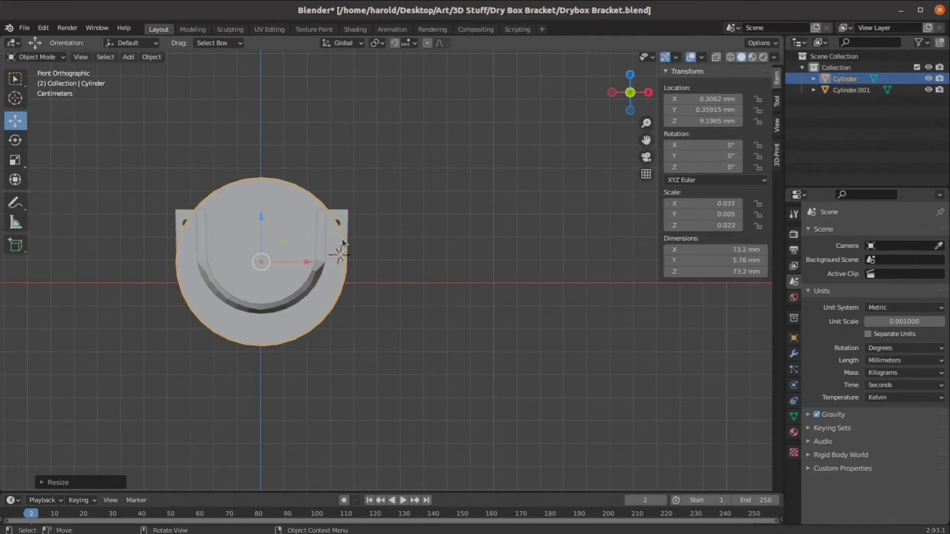
pyautogui.moveTo(302, 268); pyautogui.dragTo(528, 269)
pyautogui.moveTo(643, 306); pyautogui.dragTo(542, 294, button='middle')
# Enter Edit Mode on the cylinder, clear the selection, and show it from the front with X-ray on
pyautogui.press('Tab')
pyautogui.hotkey('alt', 'a')
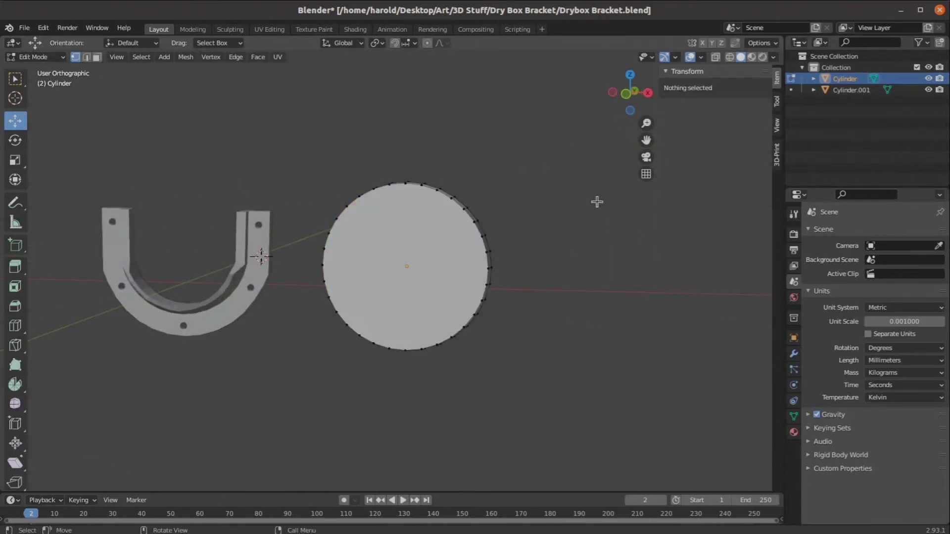
pyautogui.click(715, 58)
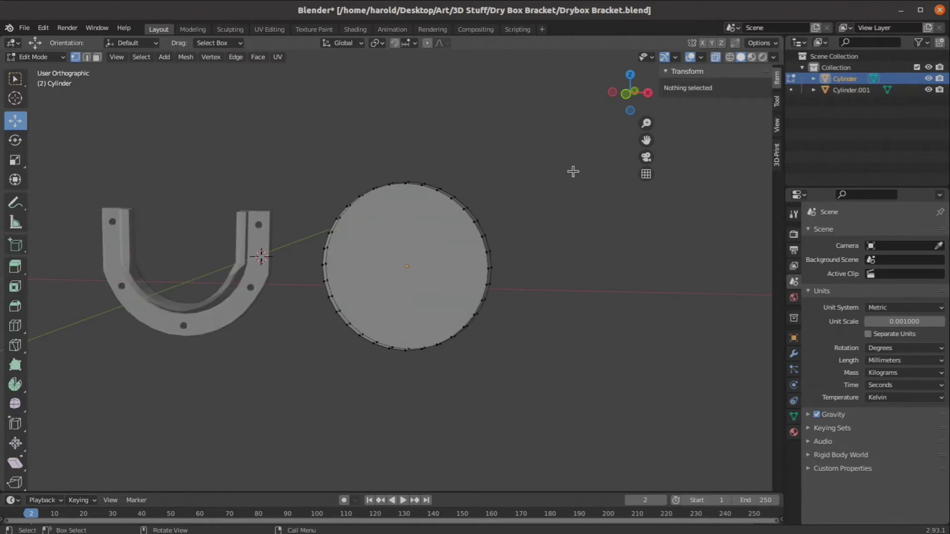
pyautogui.moveTo(553, 193); pyautogui.dragTo(592, 229, button='middle')
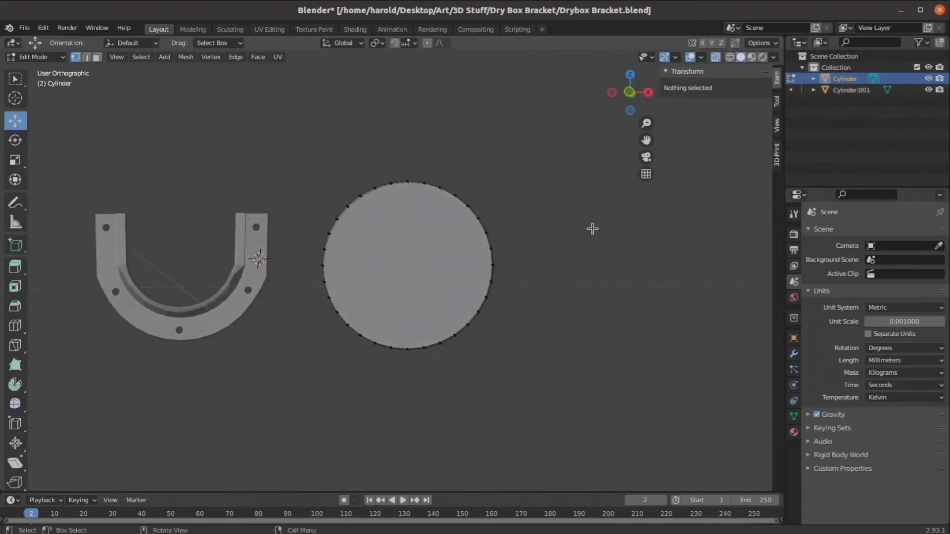
pyautogui.press('KP_1')
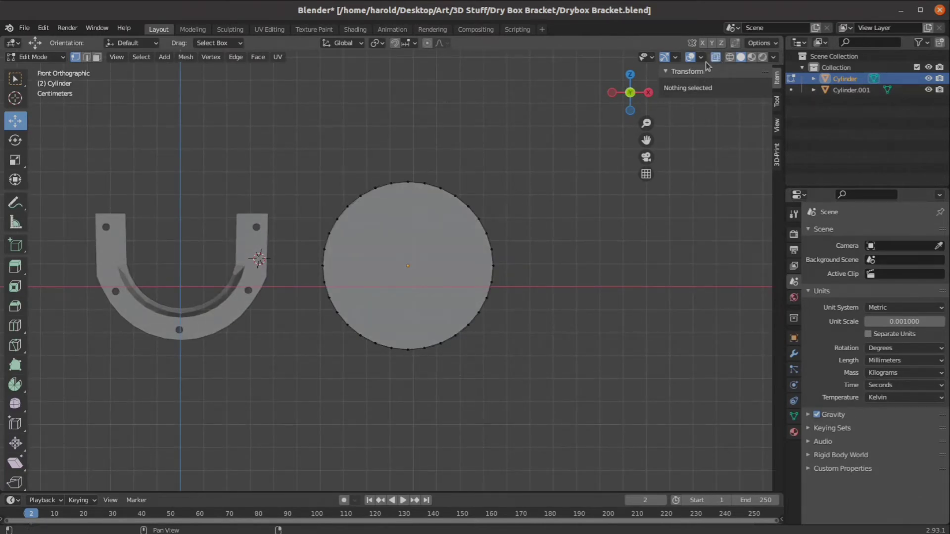
# Box-select the disc's upper half with X-ray off, and try extruding and scaling the selected vertices inward
pyautogui.hotkey('alt', 'z')
pyautogui.press('b')
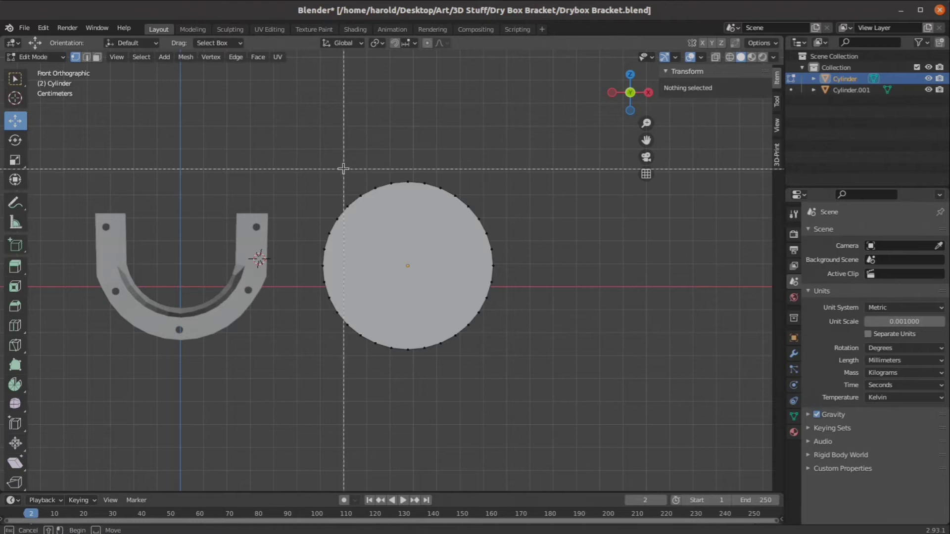
pyautogui.moveTo(291, 148); pyautogui.dragTo(558, 251)
pyautogui.moveTo(497, 210); pyautogui.dragTo(445, 264, button='middle')
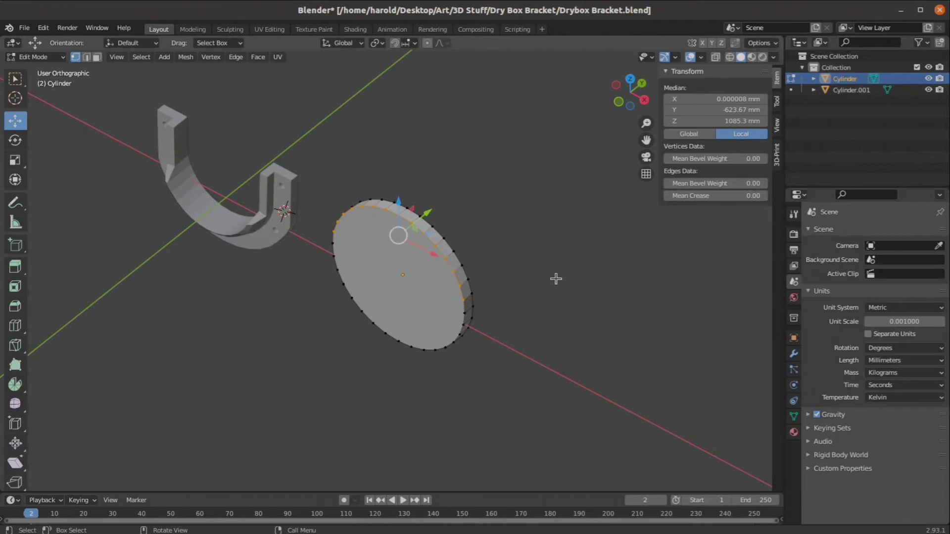
pyautogui.press('e')
pyautogui.press('s')
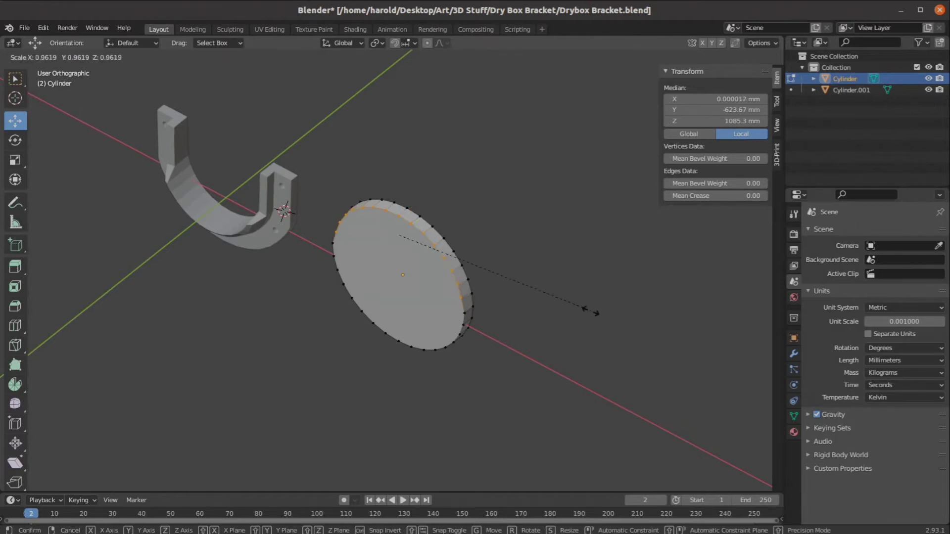
pyautogui.click(559, 306)
pyautogui.moveTo(559, 306); pyautogui.dragTo(591, 256, button='middle')
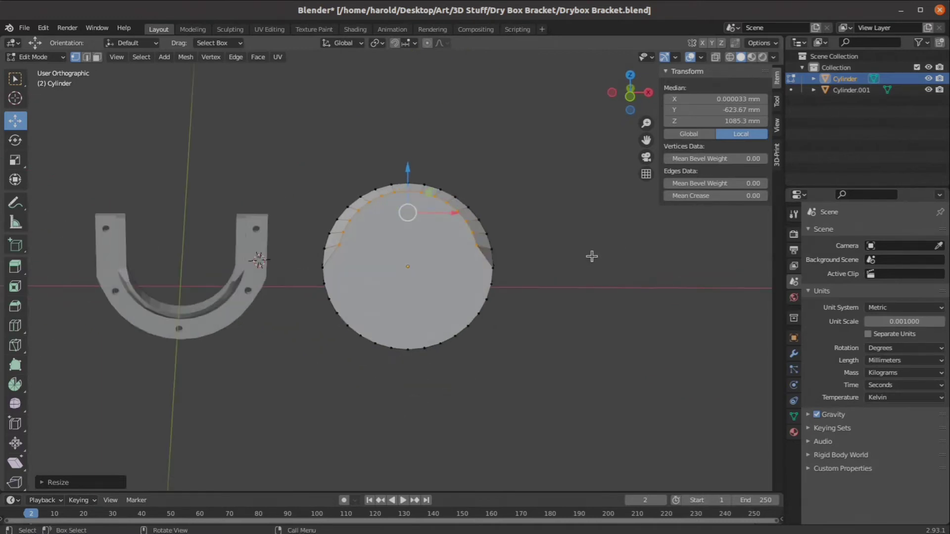
# Undo the upper-half extrusion and clear the vertex selection in the front view
pyautogui.hotkey('ctrl', 'z')
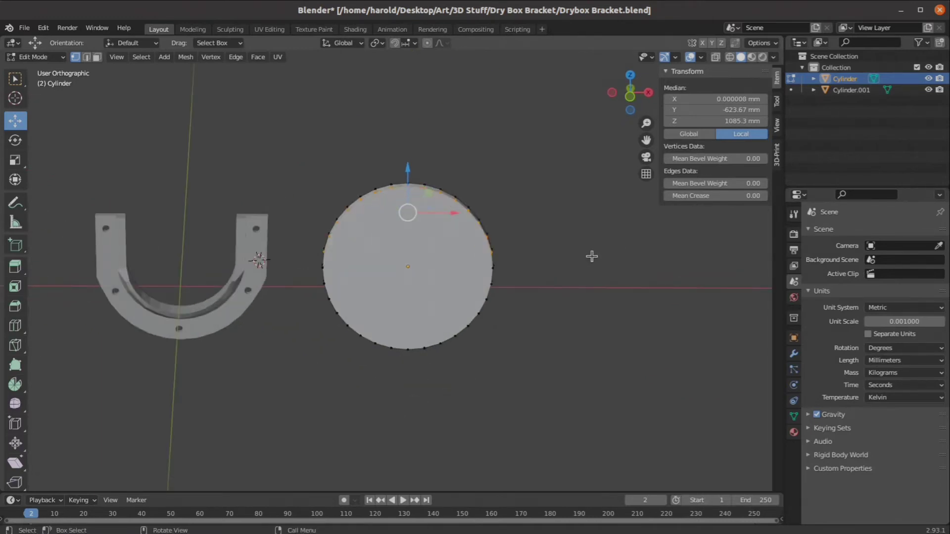
pyautogui.press('KP_1')
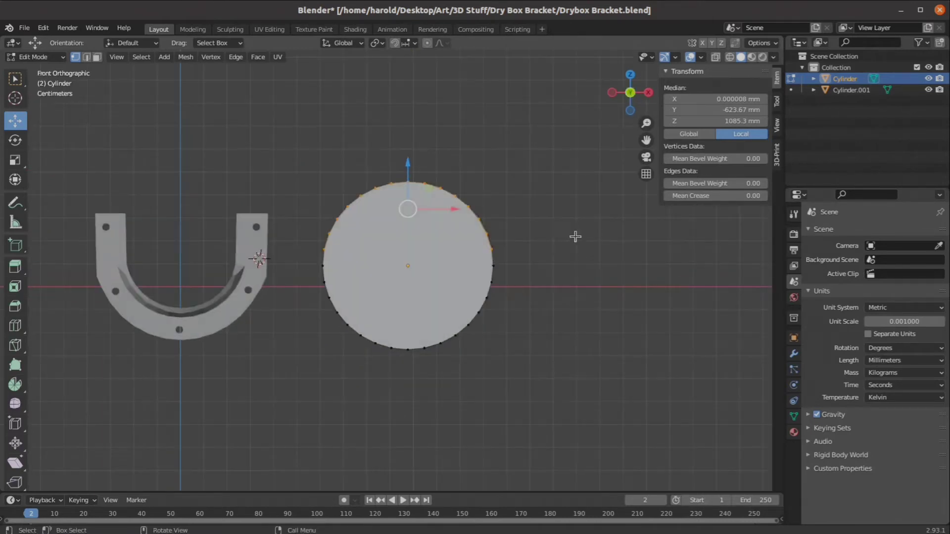
pyautogui.hotkey('alt', 'a')
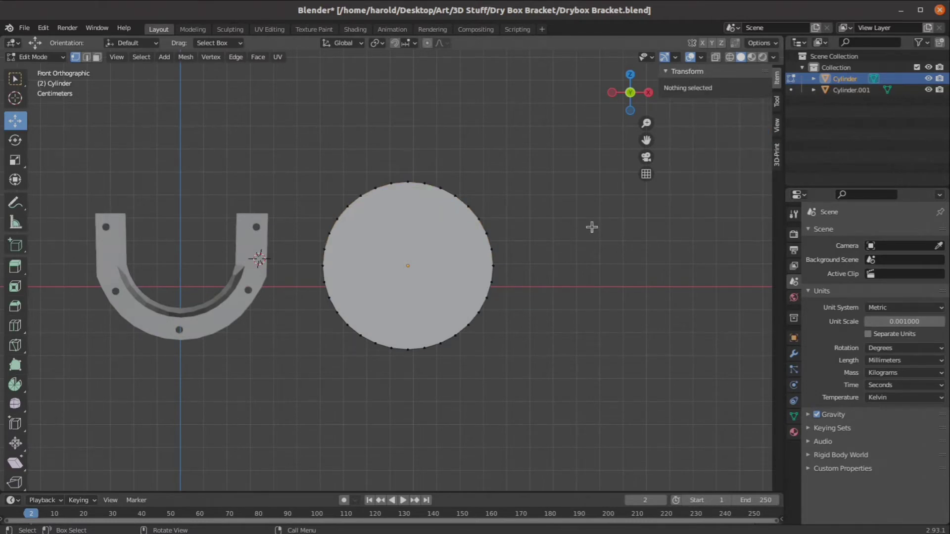
# Turn X-ray on, box-select the vertices of the disc's upper half through its thickness, and delete them
pyautogui.click(715, 58)
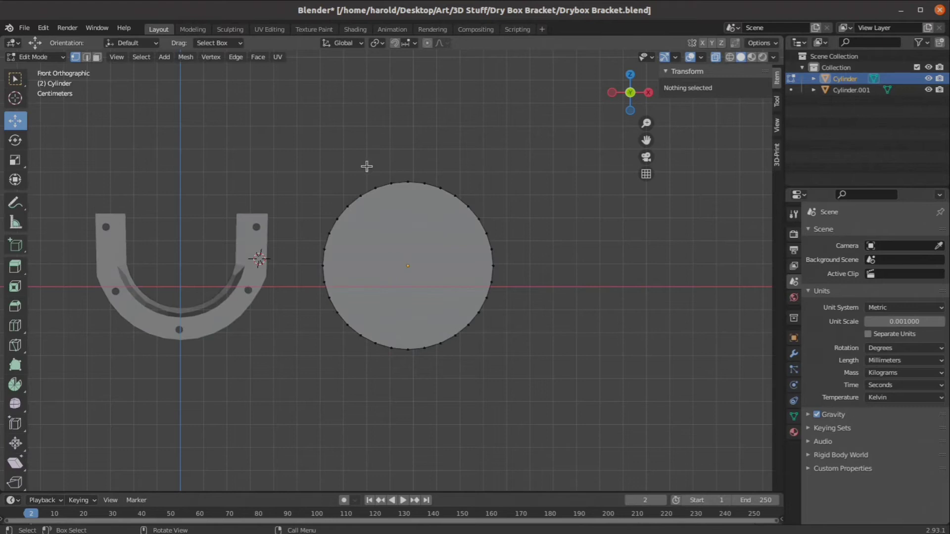
pyautogui.press('b')
pyautogui.moveTo(286, 158); pyautogui.dragTo(540, 255)
pyautogui.moveTo(594, 276); pyautogui.dragTo(540, 268, button='middle')
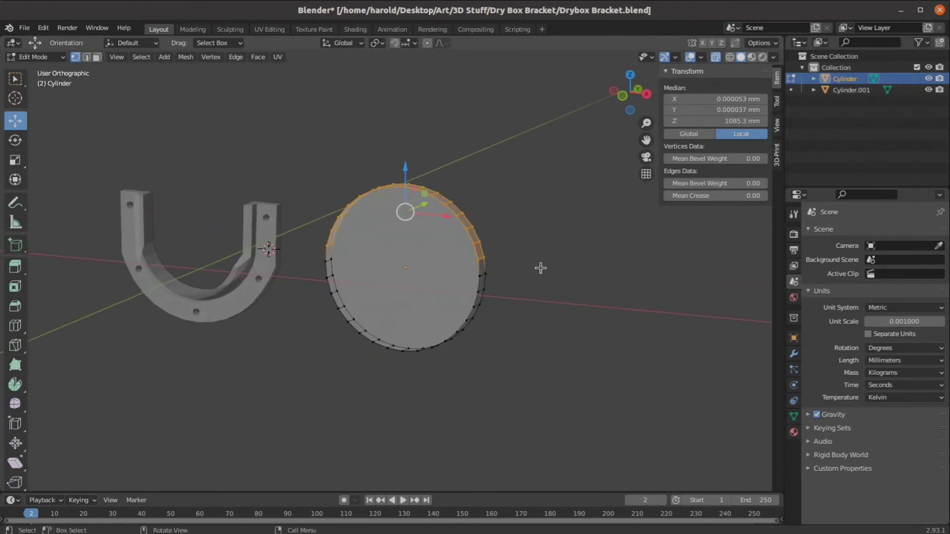
pyautogui.press('x')
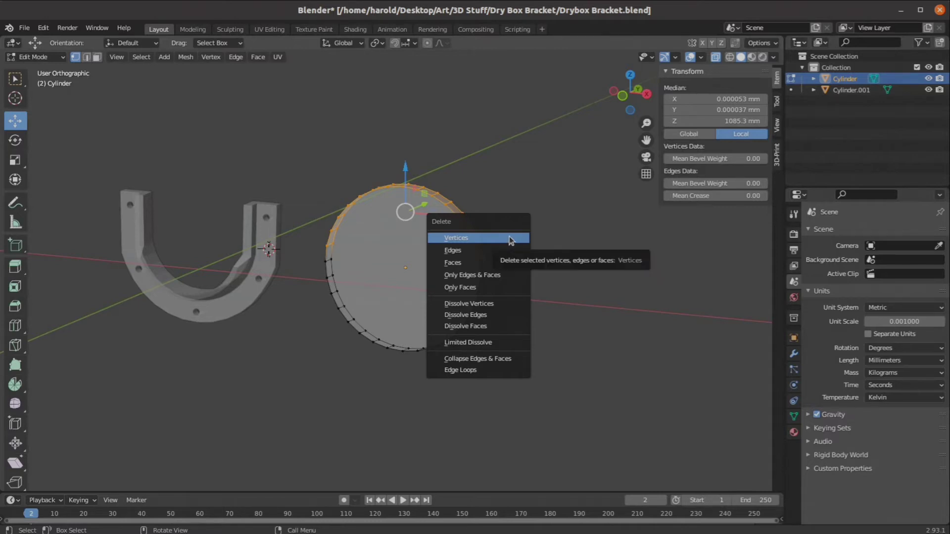
pyautogui.click(510, 238)
pyautogui.moveTo(481, 239); pyautogui.dragTo(484, 259, button='middle')
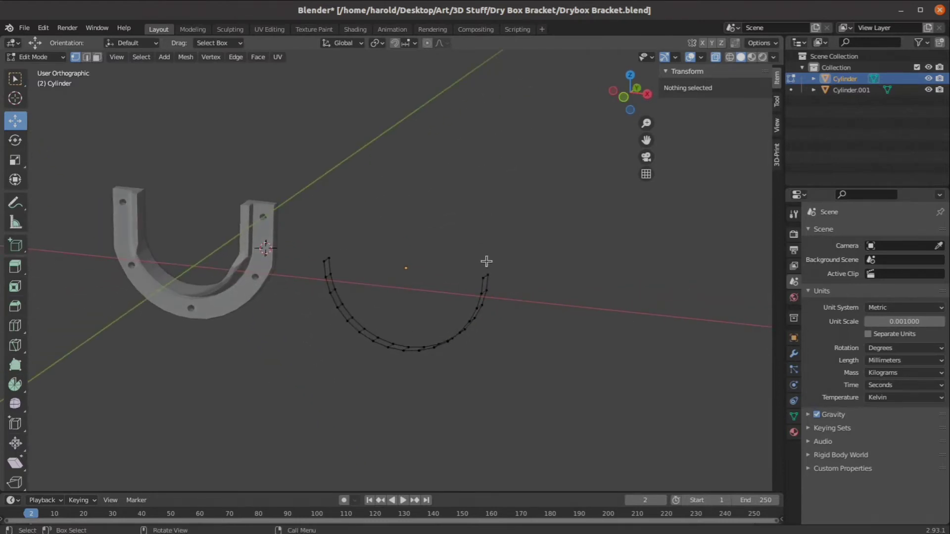
# Extrude the whole remaining half ring in place and scale the extrusion inward to form a wide curved band
pyautogui.press('a')
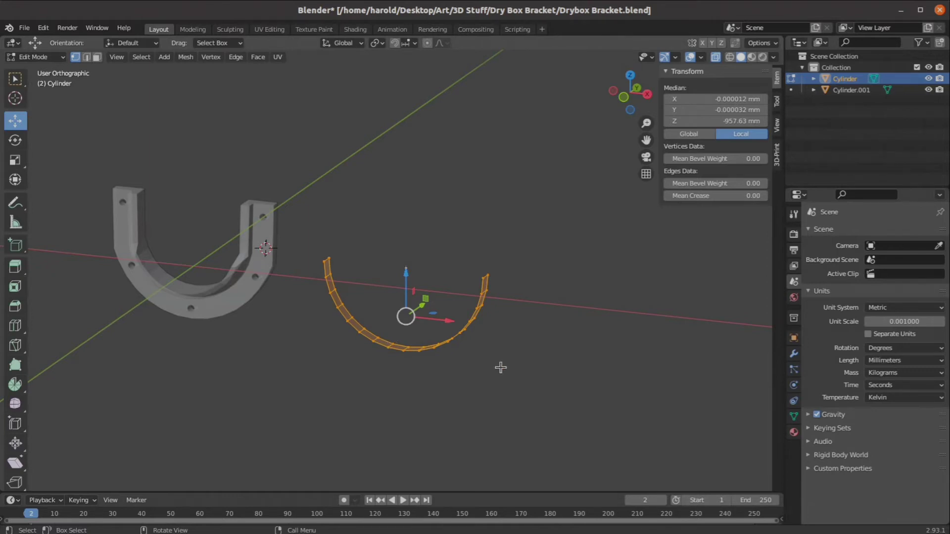
pyautogui.press('e')
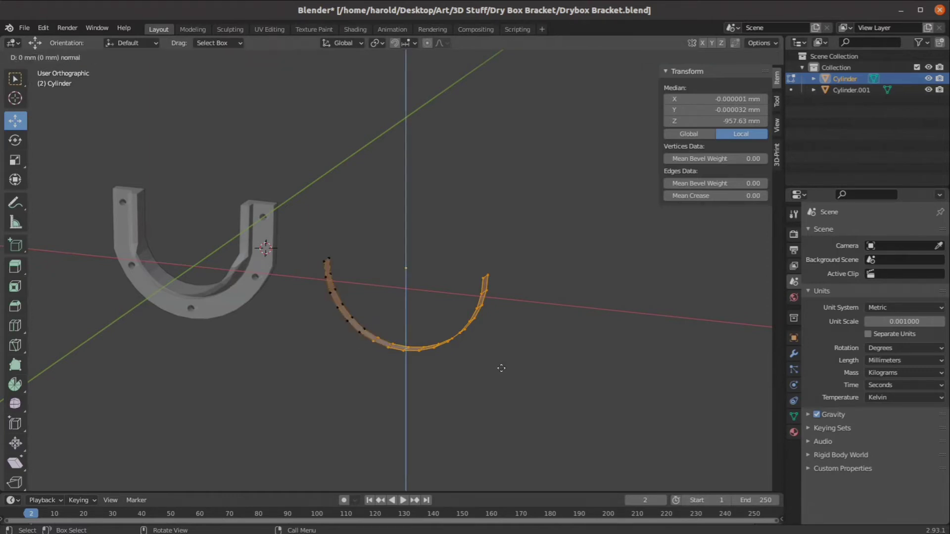
pyautogui.click(501, 368)
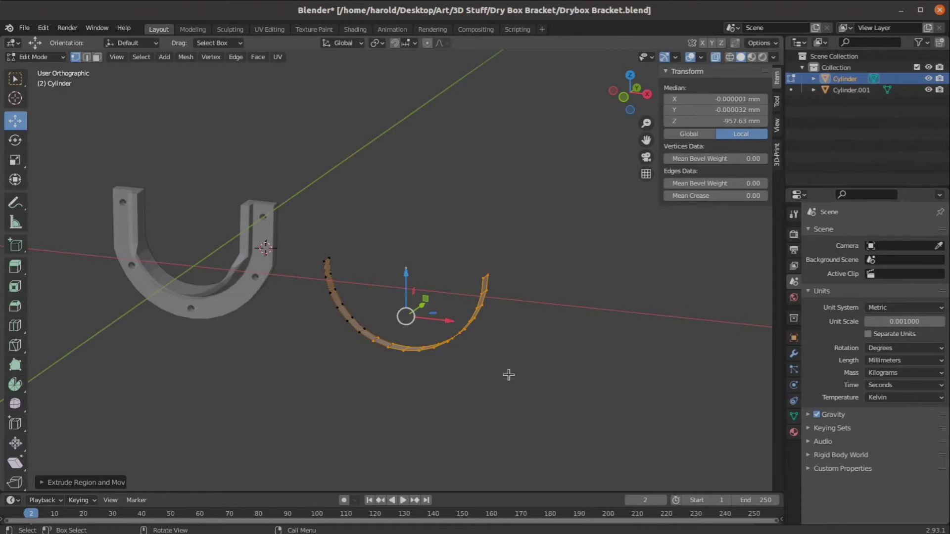
pyautogui.press('s')
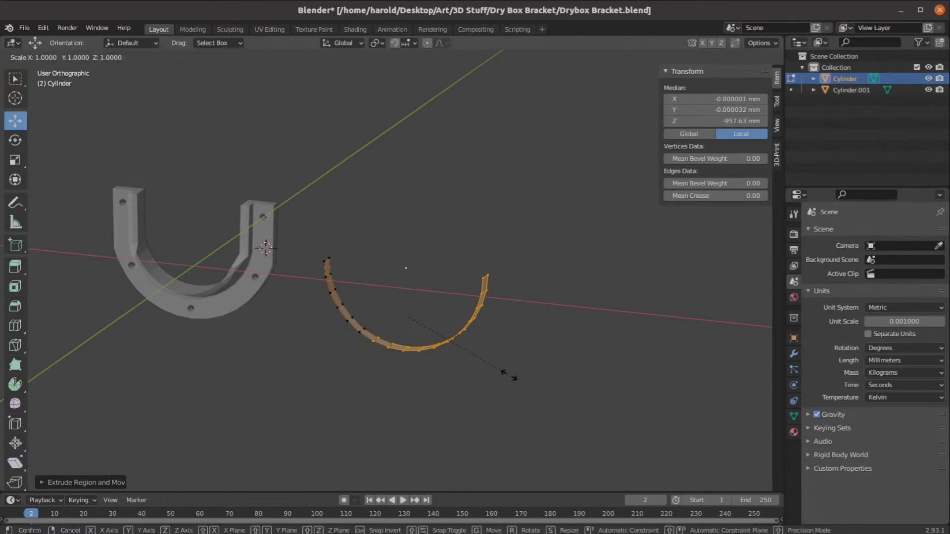
pyautogui.click(468, 345)
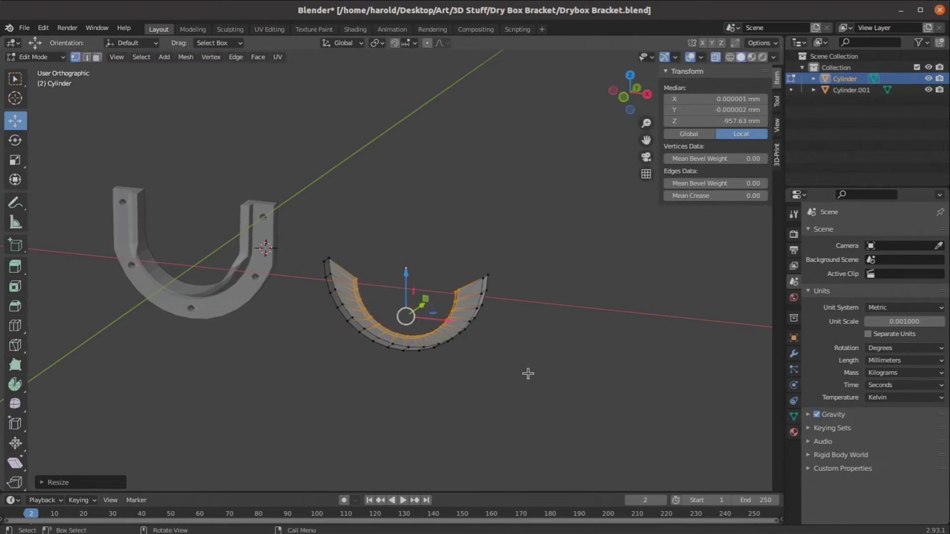
# Scale the band's inner edge along Y in the right side view, with X-ray on, to match the outer edge's thickness
pyautogui.click(716, 58)
pyautogui.moveTo(445, 376); pyautogui.dragTo(449, 300, button='middle')
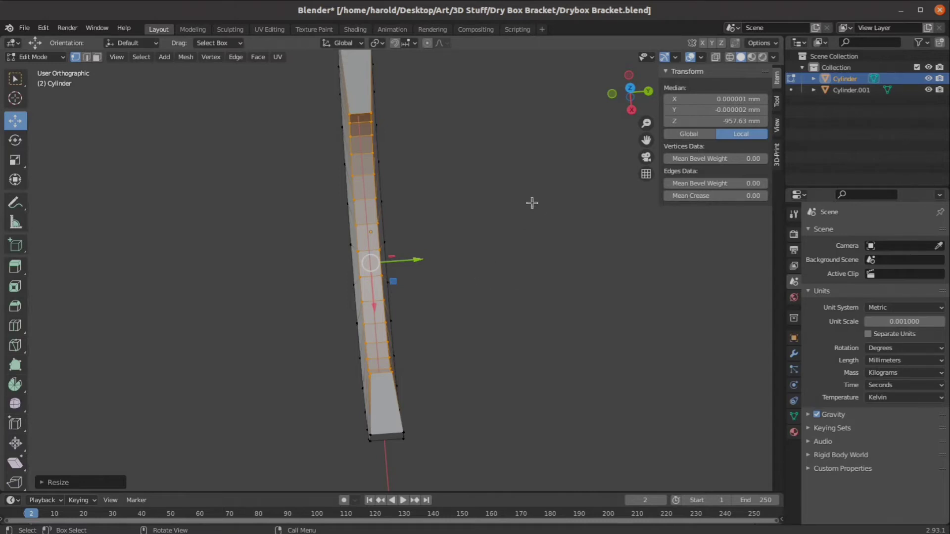
pyautogui.press('KP_3')
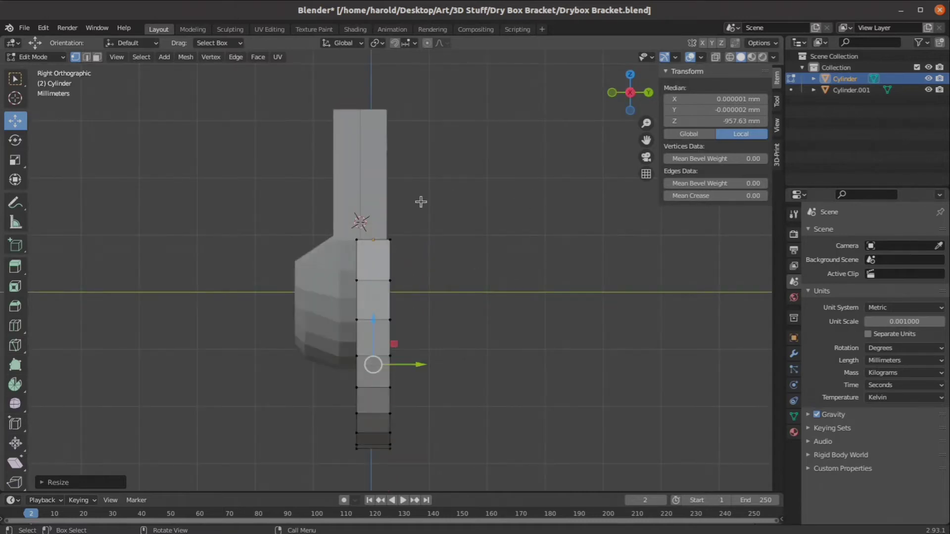
pyautogui.click(715, 57)
pyautogui.keyDown('shift'); pyautogui.moveTo(544, 290); pyautogui.dragTo(480, 238, button='middle'); pyautogui.keyUp('shift')
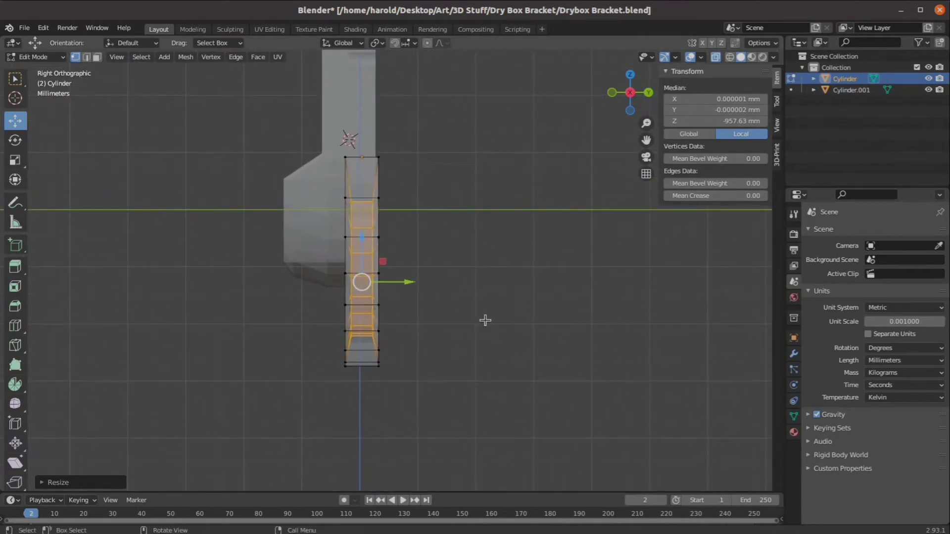
pyautogui.press('s')
pyautogui.press('y')
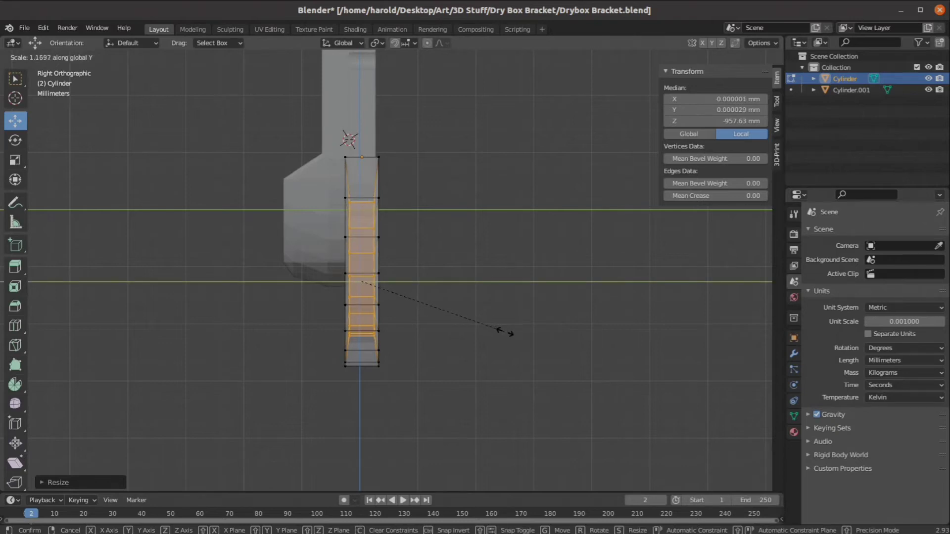
pyautogui.click(527, 348)
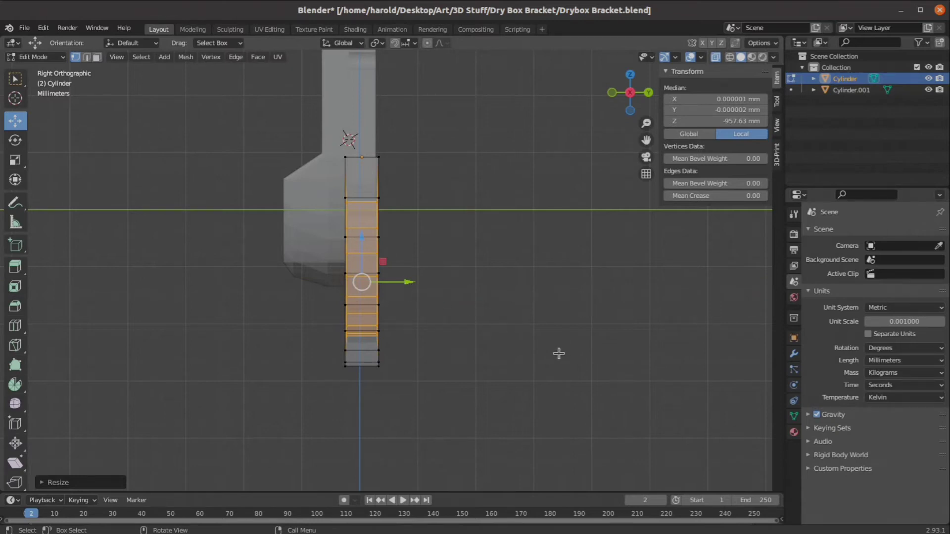
# Scale the inner edge back down along Y so it is narrower than the outer edge
pyautogui.press('s')
pyautogui.press('y')
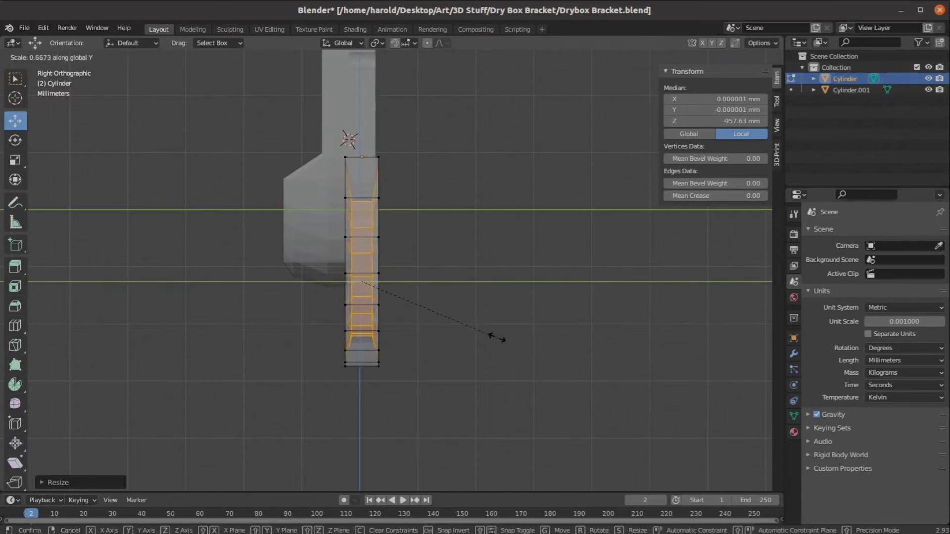
pyautogui.click(477, 282)
# Box-select only the vertices on the band's positive-Y side and flatten them by scaling to 0 along Y
pyautogui.click(480, 259)
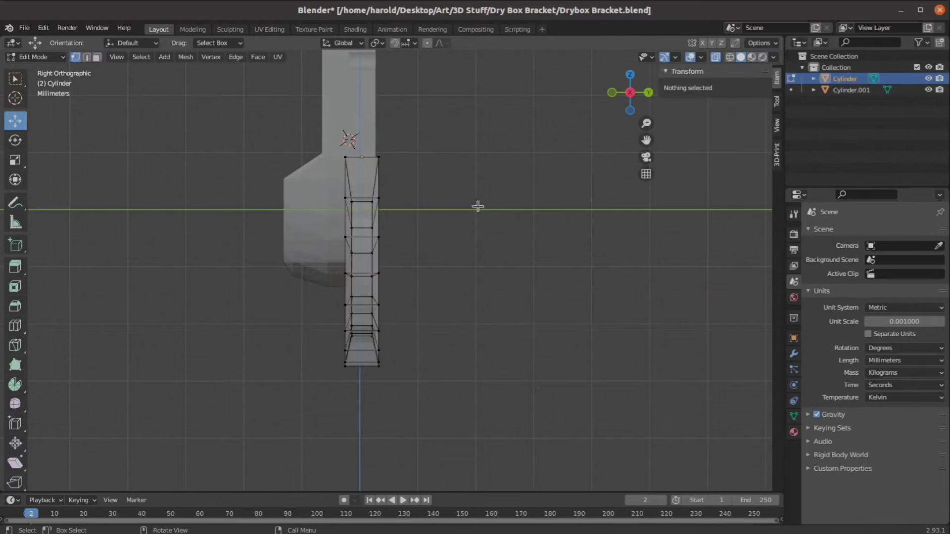
pyautogui.press('b')
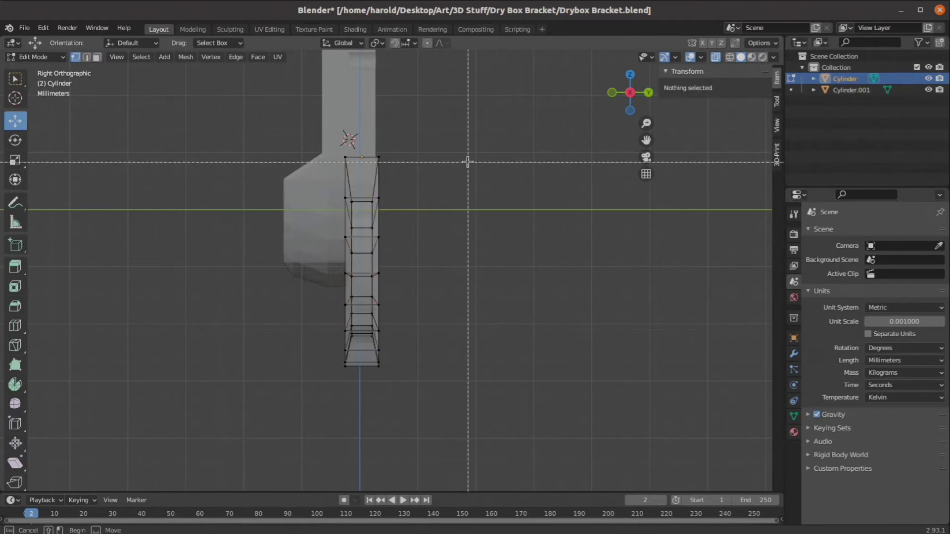
pyautogui.moveTo(362, 128); pyautogui.dragTo(470, 424)
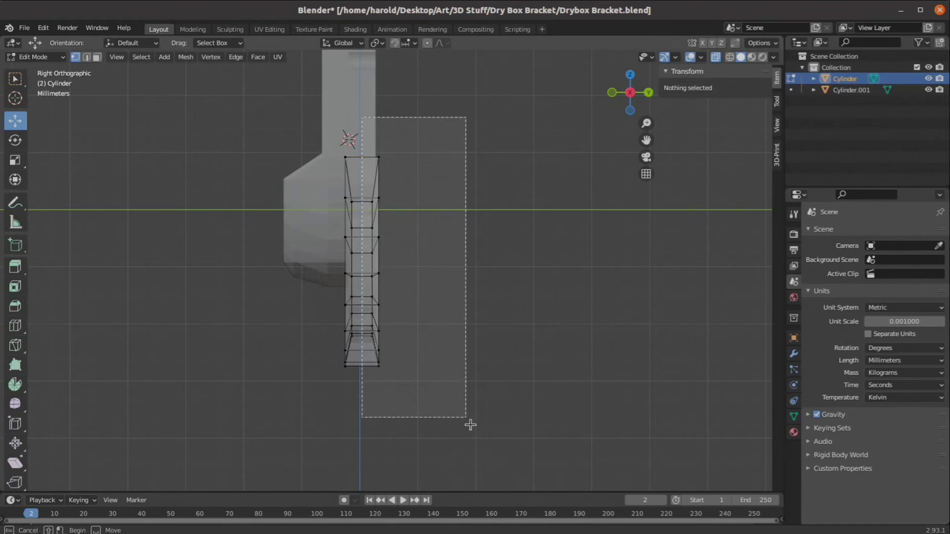
pyautogui.moveTo(513, 312)
pyautogui.mouseDown(button='middle')
pyautogui.moveTo(471, 339)
pyautogui.moveTo(520, 335)
pyautogui.moveTo(512, 312)
pyautogui.mouseUp(button='middle')
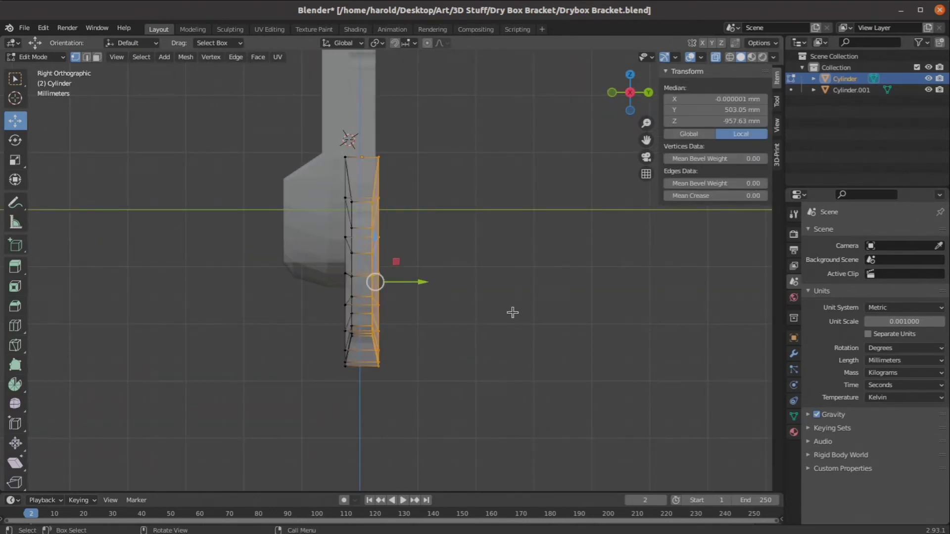
pyautogui.press('s')
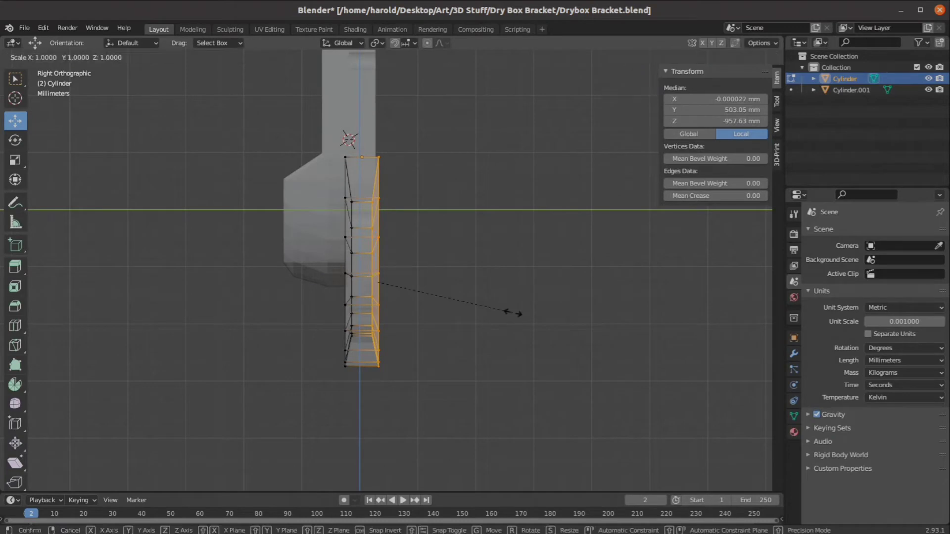
pyautogui.press('y')
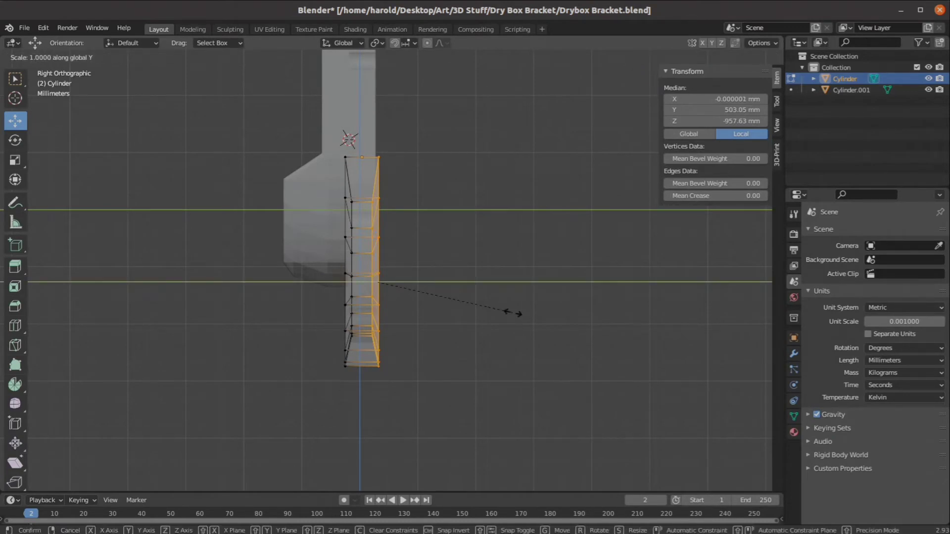
pyautogui.write('0')
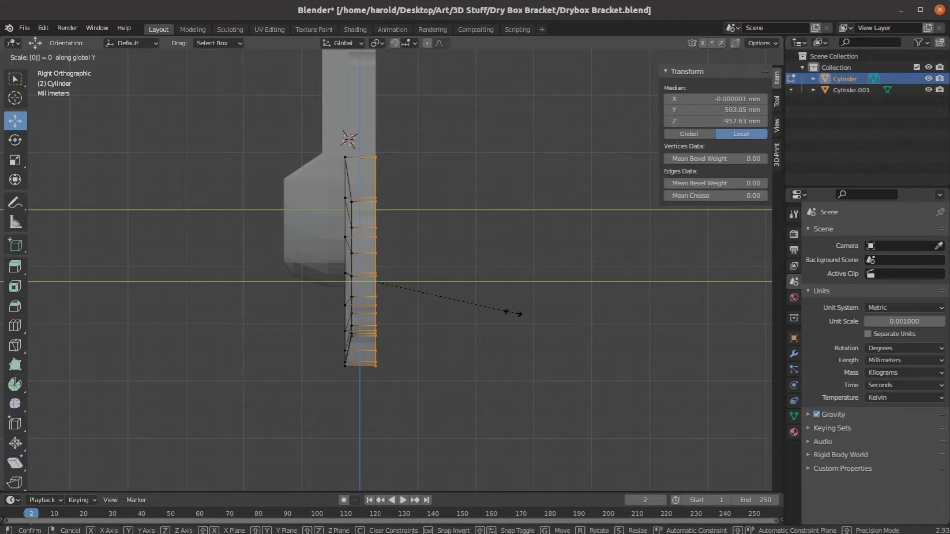
pyautogui.press('Return')
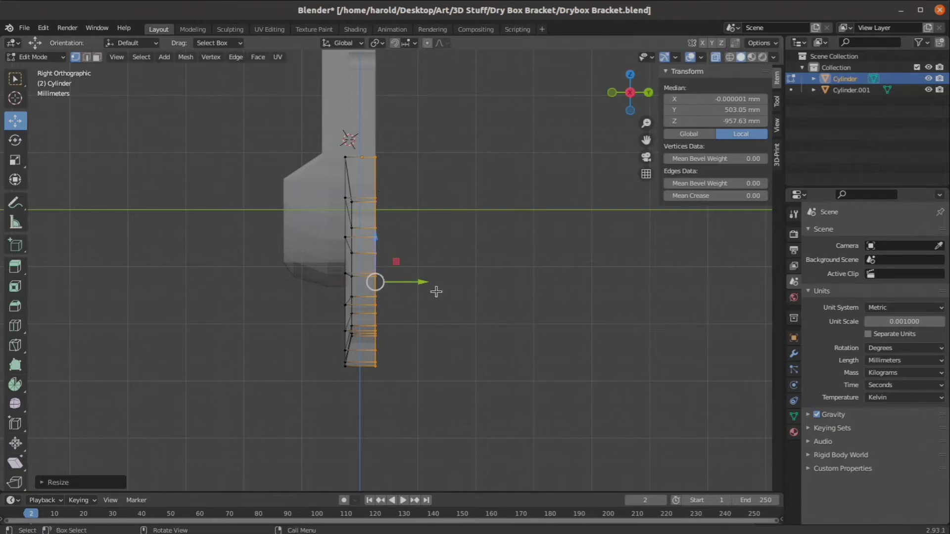
# Box-select only the vertices on the band's negative-Y side and flatten them by scaling to 0 along Y
pyautogui.click(283, 112)
pyautogui.moveTo(283, 110); pyautogui.dragTo(362, 425)
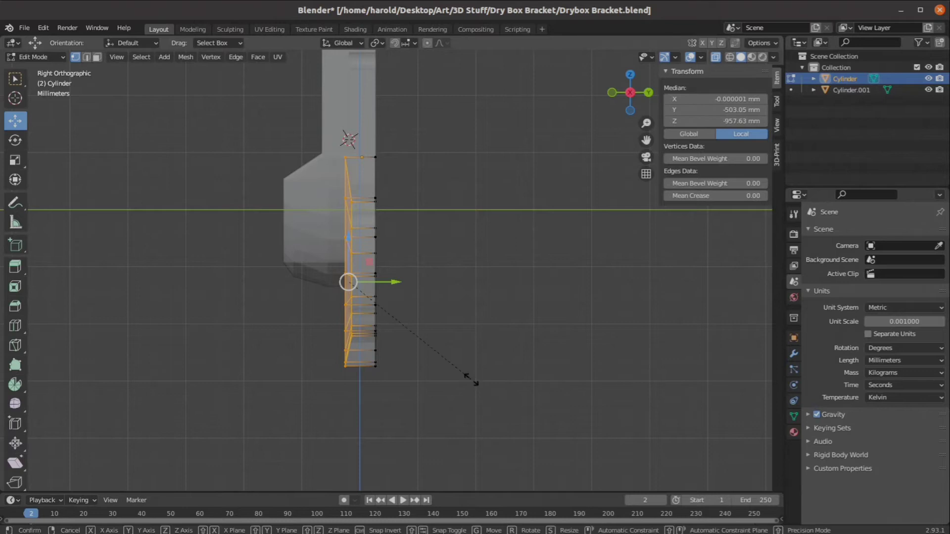
pyautogui.press('s')
pyautogui.write('y0')
pyautogui.press('Return')
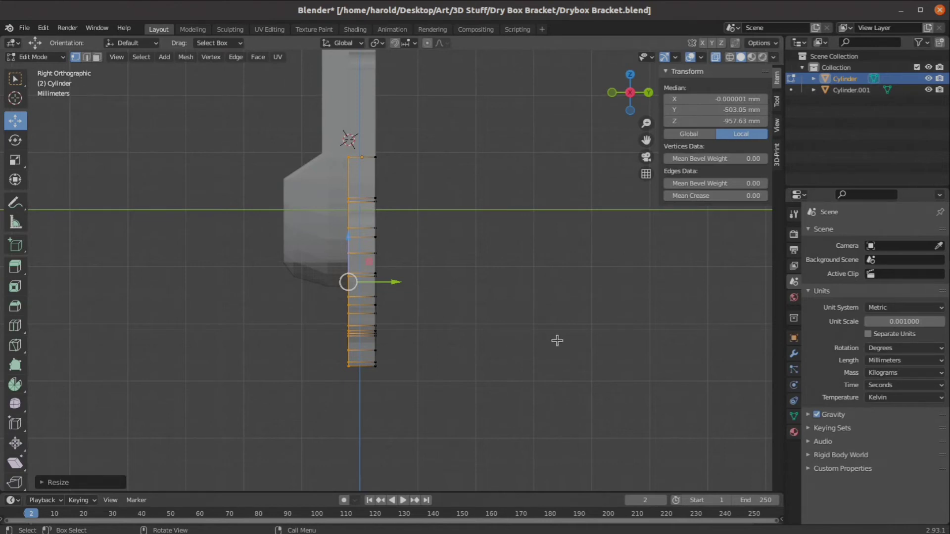
# Return to Object Mode and set the band's Y dimension to 5 mm
pyautogui.moveTo(423, 217); pyautogui.dragTo(530, 201, button='middle')
pyautogui.press('Tab')
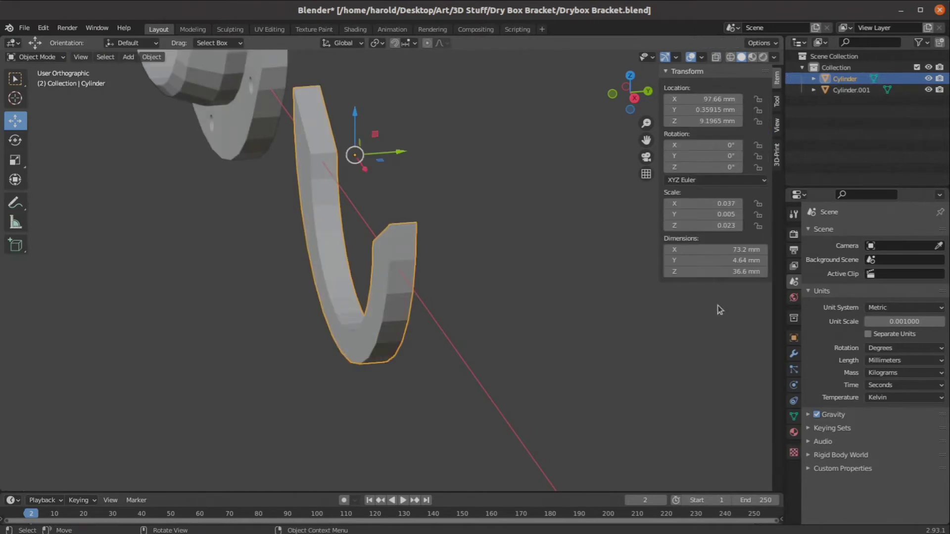
pyautogui.moveTo(500, 304); pyautogui.dragTo(454, 274, button='middle')
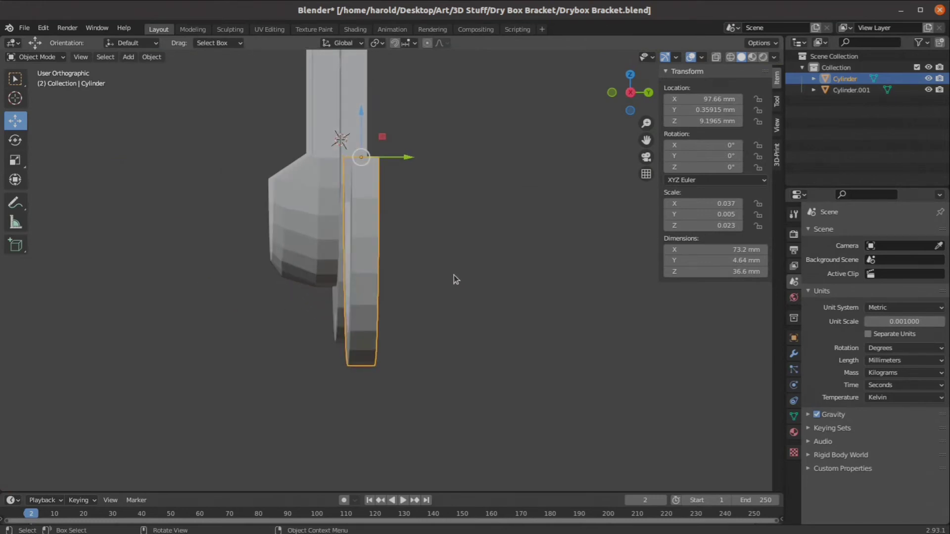
pyautogui.click(713, 259)
pyautogui.write('5')
pyautogui.press('Return')
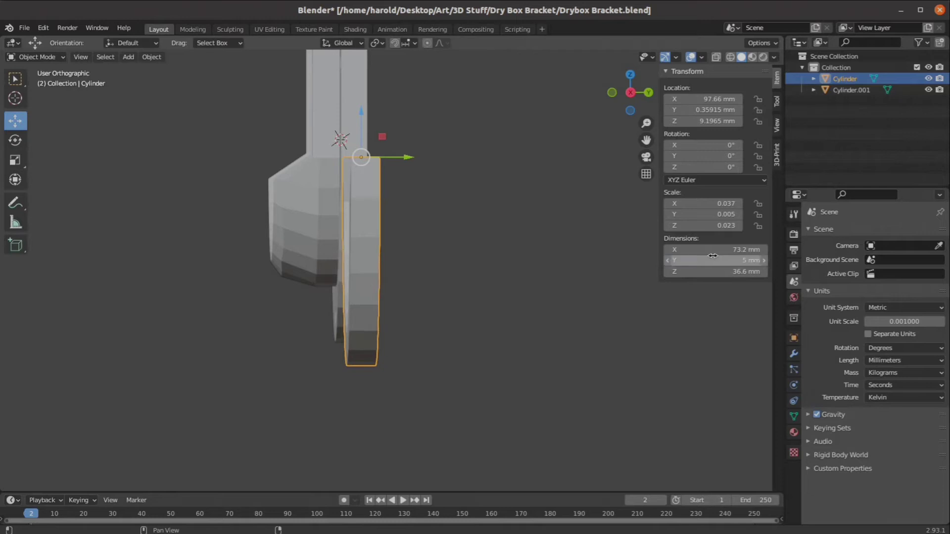
# With X-ray on, select both inner edge loops of the band and raise them along Z to a local median of about -686 mm
pyautogui.moveTo(393, 272); pyautogui.dragTo(488, 314, button='middle')
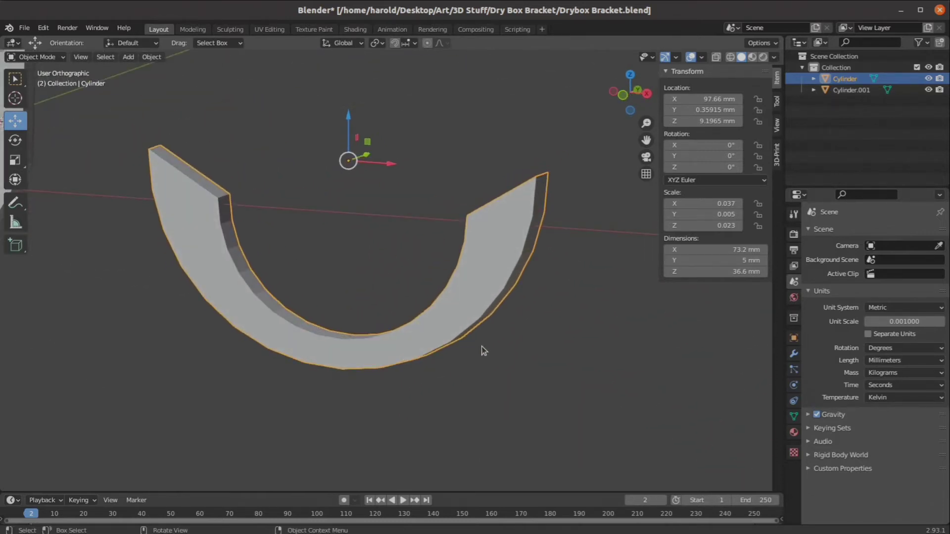
pyautogui.press('KP_1')
pyautogui.keyDown('shift'); pyautogui.moveTo(390, 414); pyautogui.dragTo(382, 392, button='middle'); pyautogui.keyUp('shift')
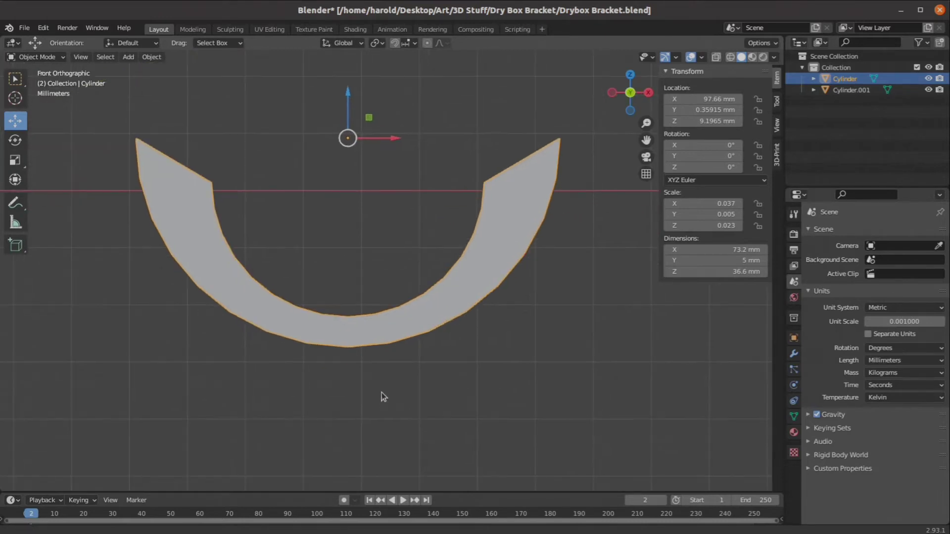
pyautogui.press('Tab')
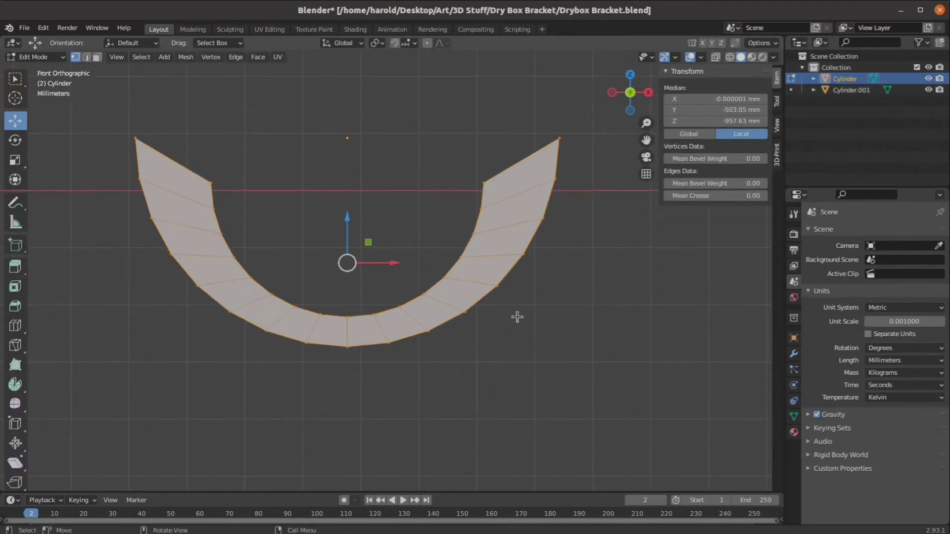
pyautogui.click(717, 58)
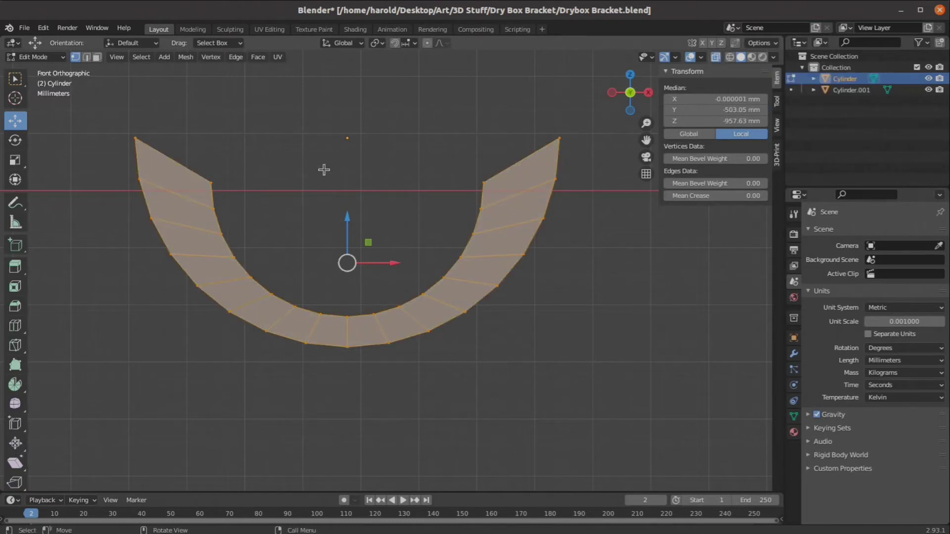
pyautogui.hotkey('alt', 'a')
pyautogui.moveTo(307, 184); pyautogui.dragTo(257, 199, button='middle')
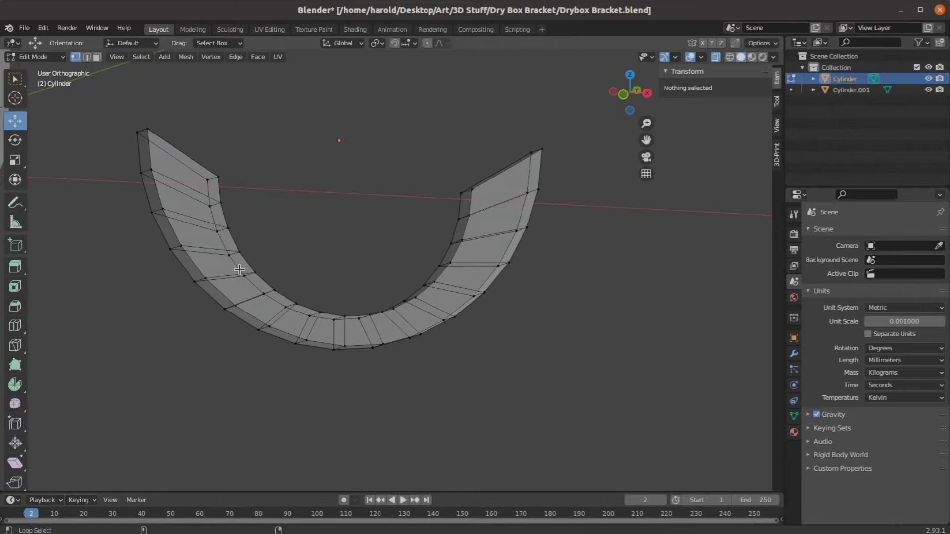
pyautogui.keyDown('alt'); pyautogui.click(239, 270); pyautogui.keyUp('alt')
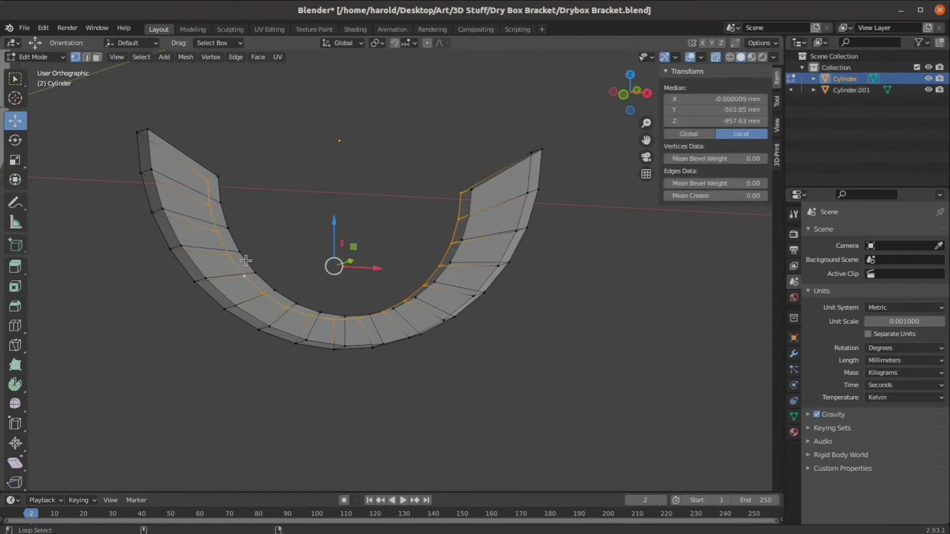
pyautogui.keyDown('alt'); pyautogui.keyDown('shift'); pyautogui.click(246, 259); pyautogui.keyUp('shift'); pyautogui.keyUp('alt')
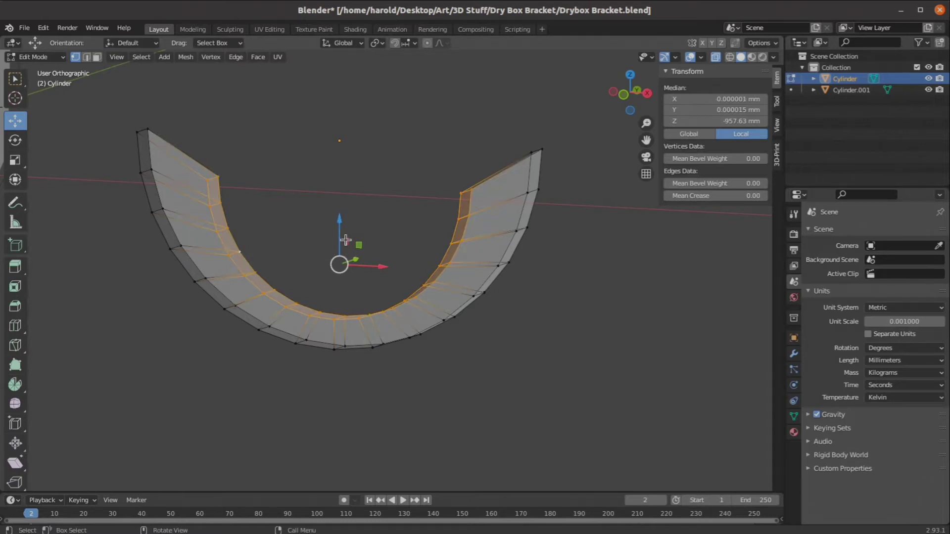
pyautogui.moveTo(356, 240); pyautogui.dragTo(378, 224, button='middle')
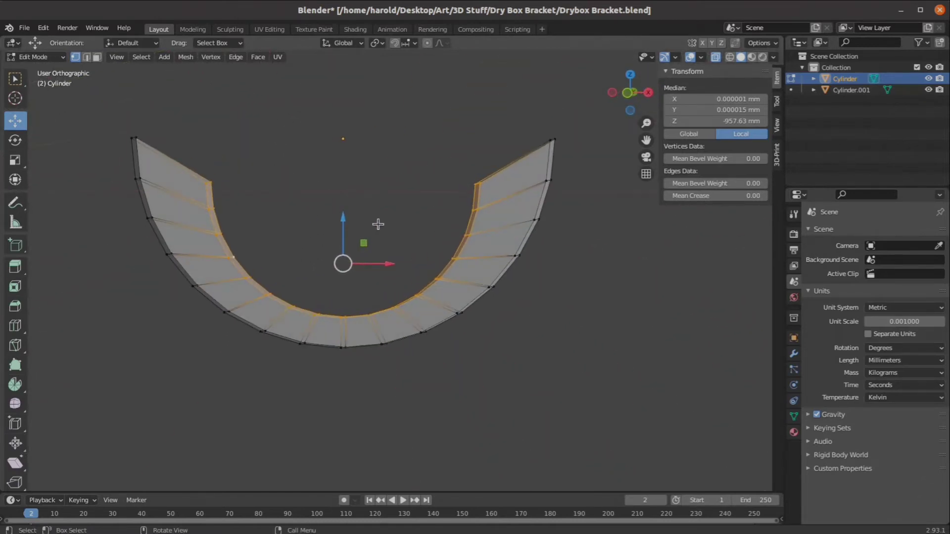
pyautogui.press('KP_1')
pyautogui.moveTo(345, 215); pyautogui.dragTo(353, 177)
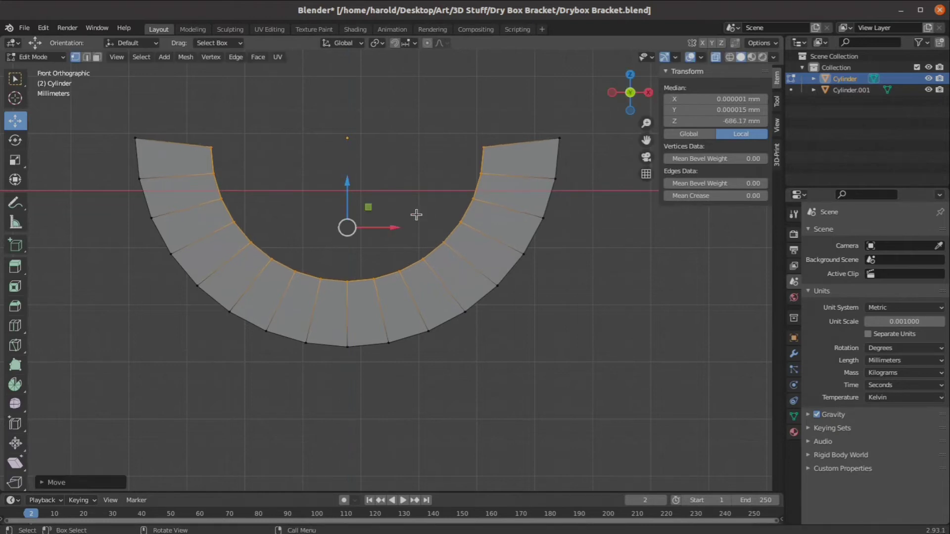
# Box-select only the vertices at the half ring's two upper ends and level them by scaling to 0 along Z
pyautogui.scroll(-2, 480, 235)
pyautogui.keyDown('shift'); pyautogui.moveTo(529, 270); pyautogui.dragTo(501, 332, button='middle'); pyautogui.keyUp('shift')
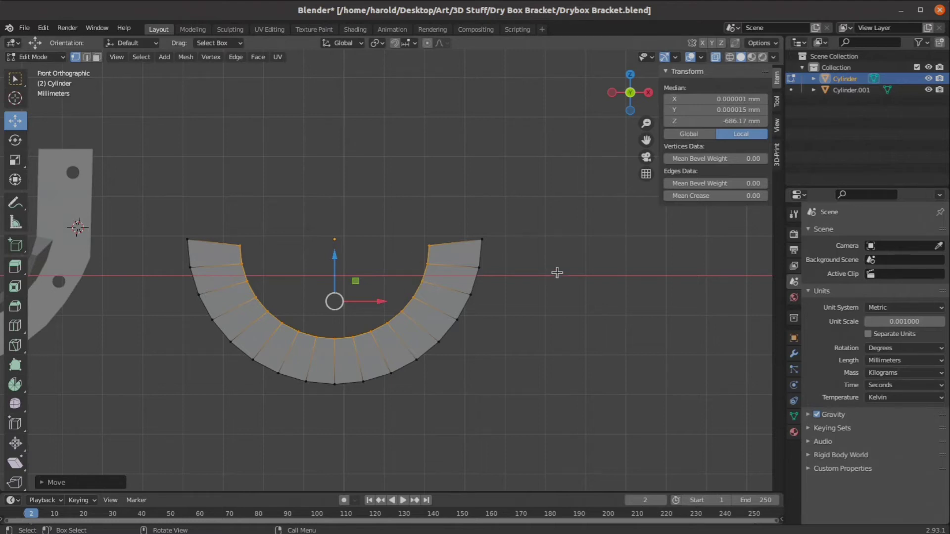
pyautogui.hotkey('alt', 'a')
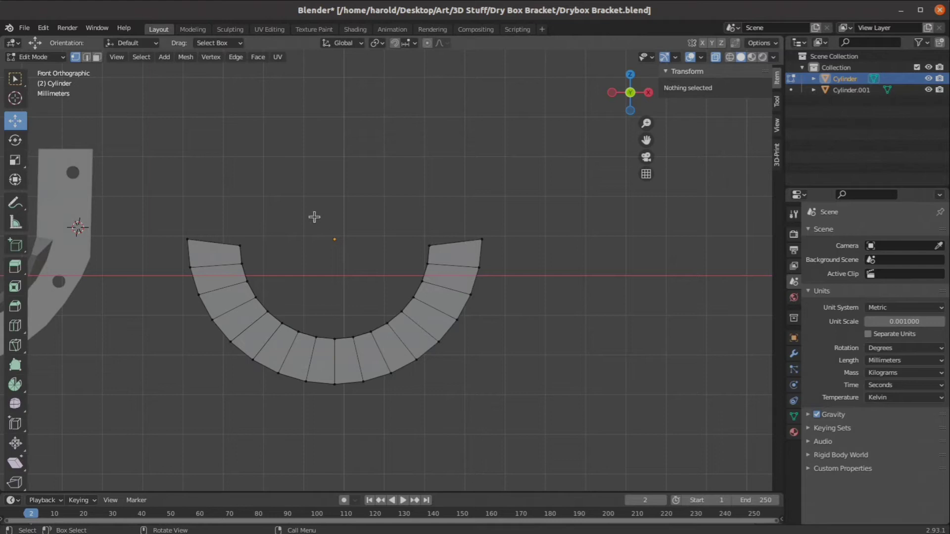
pyautogui.moveTo(154, 203); pyautogui.dragTo(527, 254)
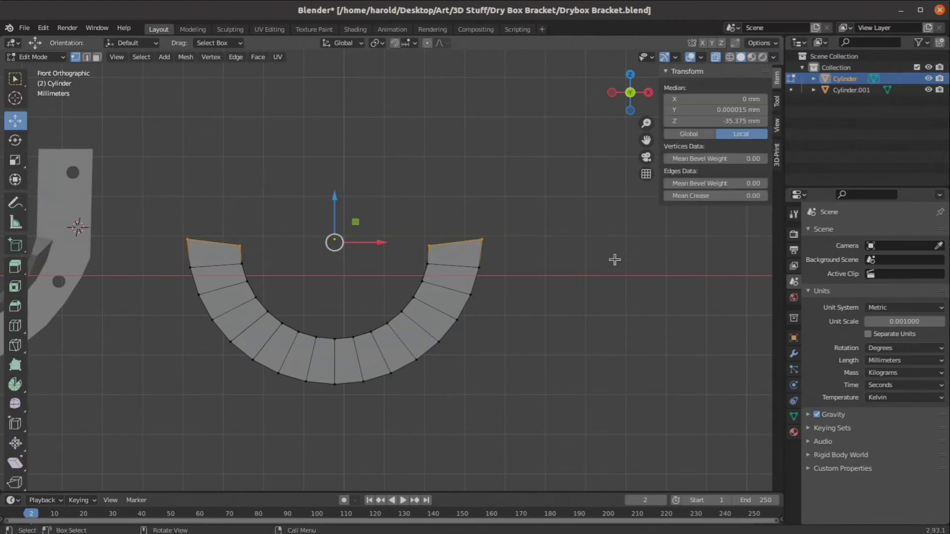
pyautogui.press('s')
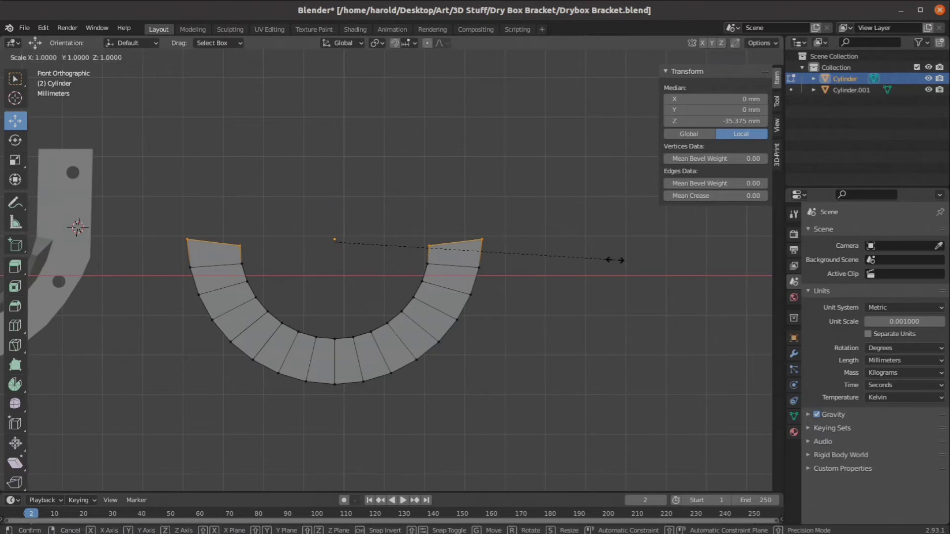
pyautogui.write('z')
pyautogui.write('0')
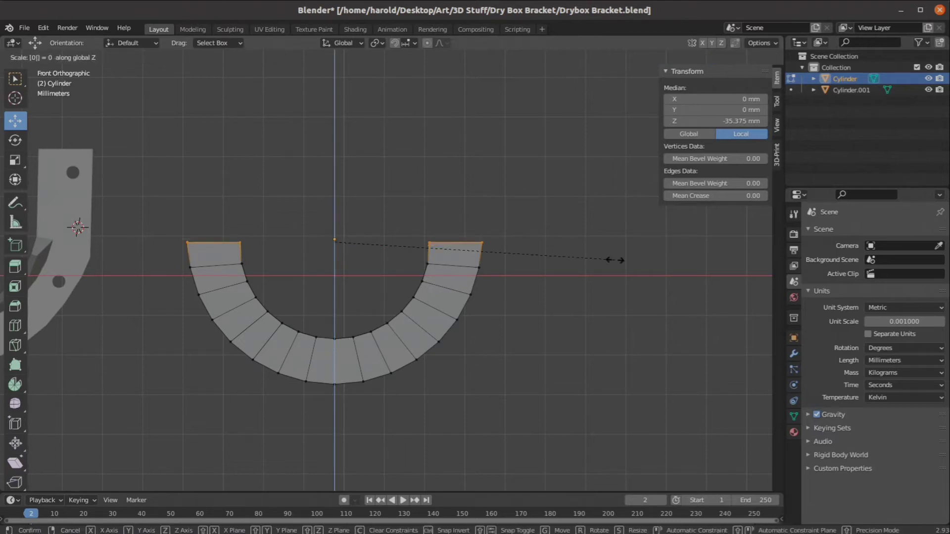
pyautogui.press('Return')
# Extrude both upper ends straight up along Z to a local median of about 1043 mm, forming the U's arms
pyautogui.moveTo(608, 260); pyautogui.dragTo(575, 304, button='middle')
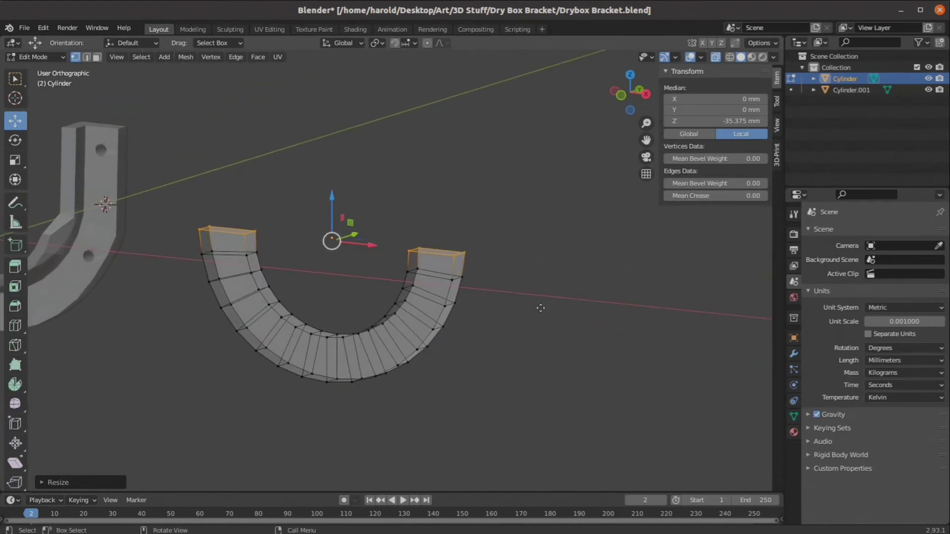
pyautogui.press('e')
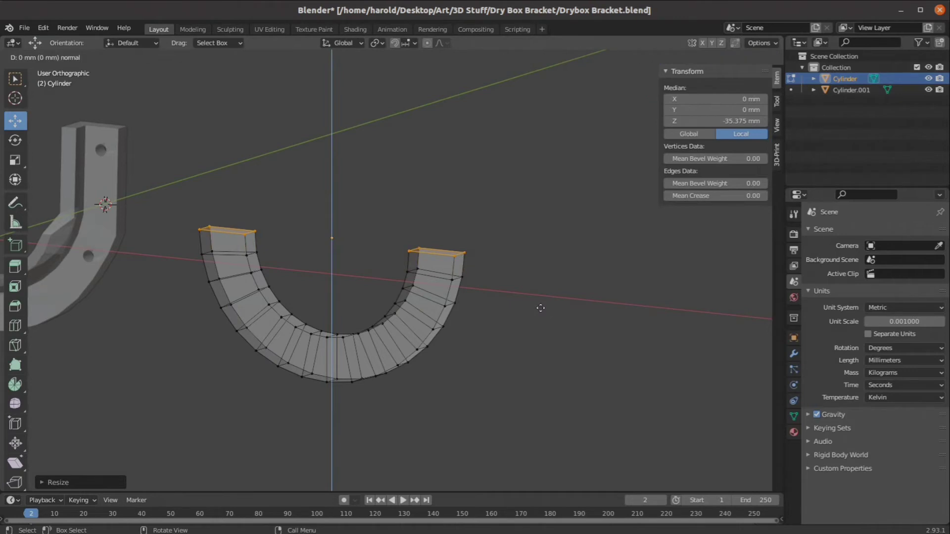
pyautogui.click(540, 307)
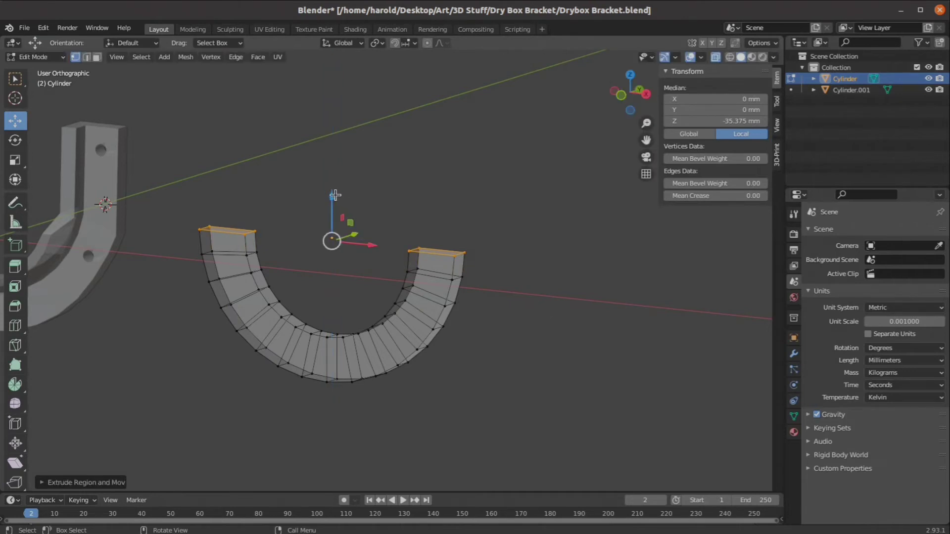
pyautogui.press('g')
pyautogui.press('z')
pyautogui.click(332, 97)
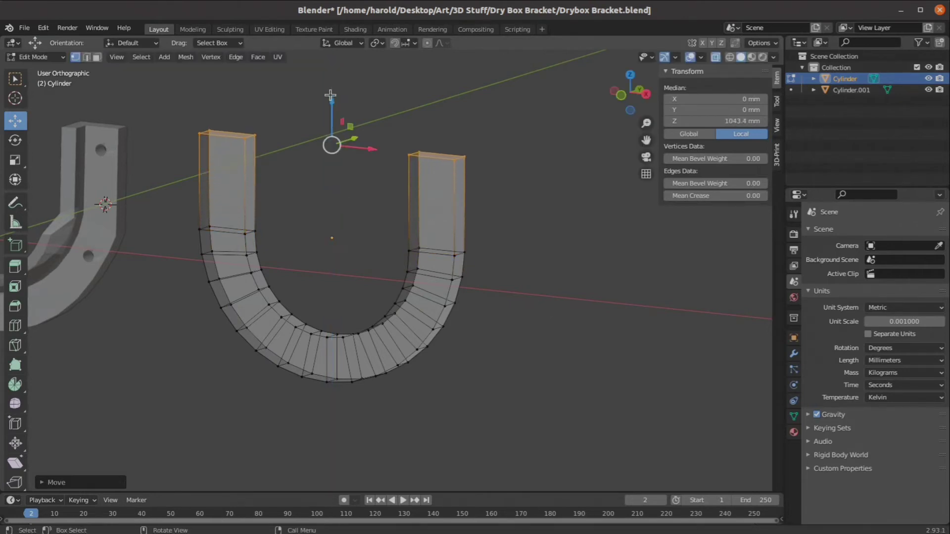
# Add a single loop cut running lengthwise around the whole U and slide it toward the inner edge
pyautogui.press('KP_1')
pyautogui.keyDown('shift'); pyautogui.moveTo(246, 198); pyautogui.dragTo(322, 195, button='middle'); pyautogui.keyUp('shift')
pyautogui.keyDown('shift'); pyautogui.moveTo(423, 217); pyautogui.dragTo(377, 217, button='middle'); pyautogui.keyUp('shift')
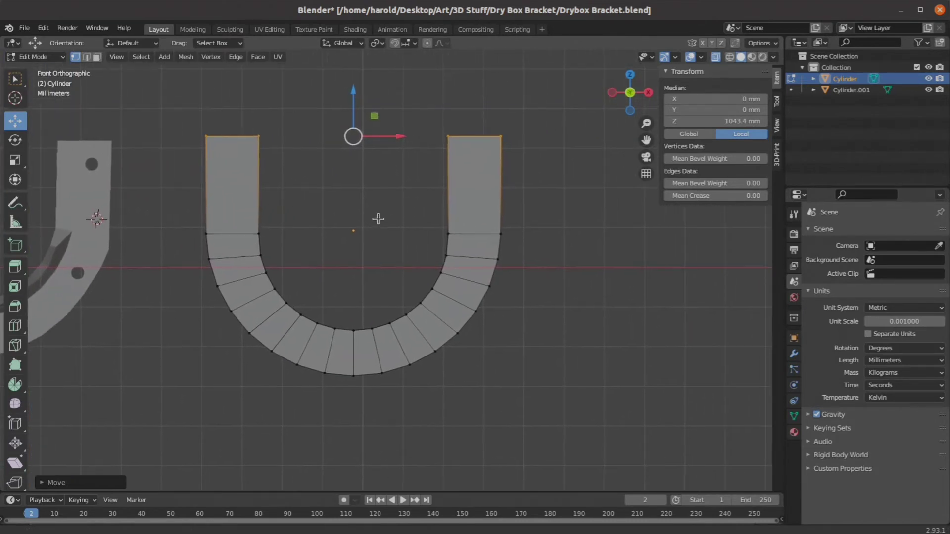
pyautogui.click(613, 322)
pyautogui.moveTo(491, 401); pyautogui.dragTo(387, 380, button='middle')
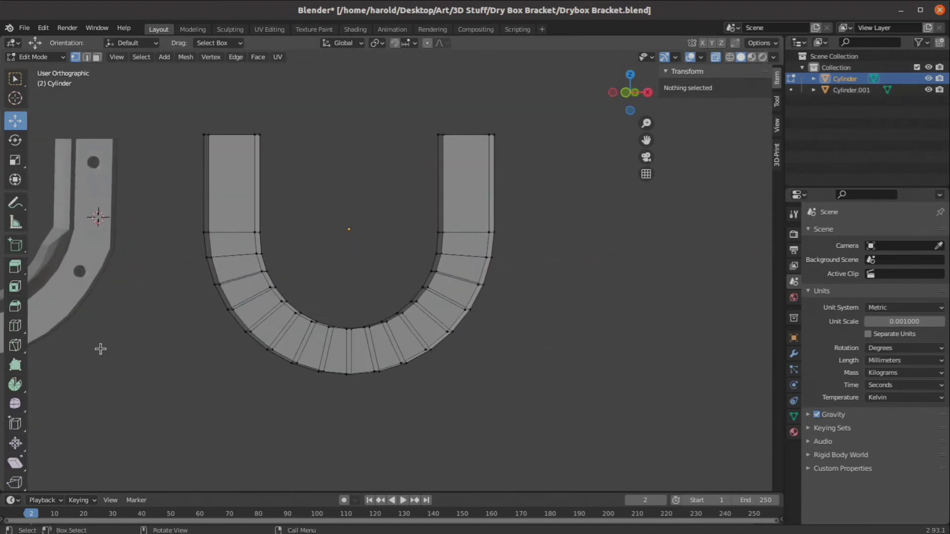
pyautogui.click(16, 326)
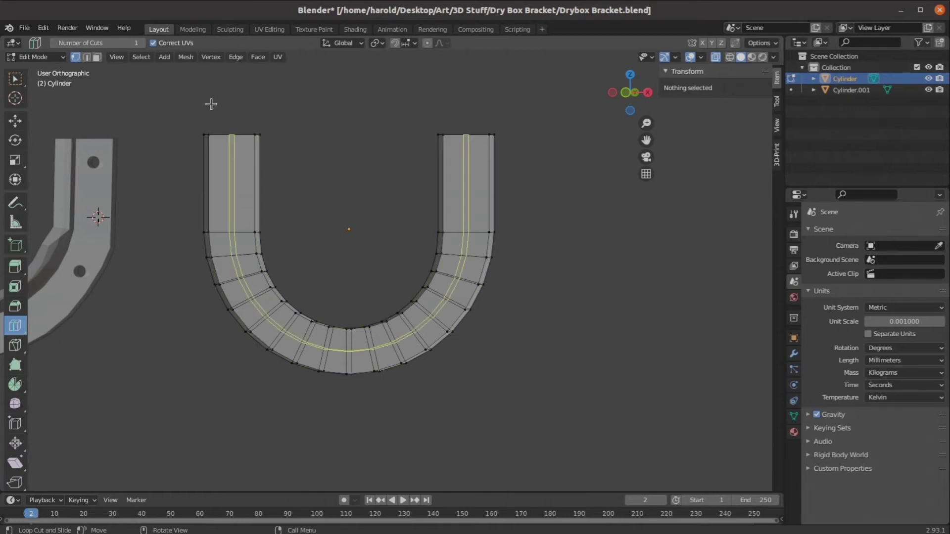
pyautogui.moveTo(200, 116)
pyautogui.mouseDown(button='middle')
pyautogui.moveTo(290, 128)
pyautogui.moveTo(221, 121)
pyautogui.moveTo(217, 108)
pyautogui.mouseUp(button='middle')
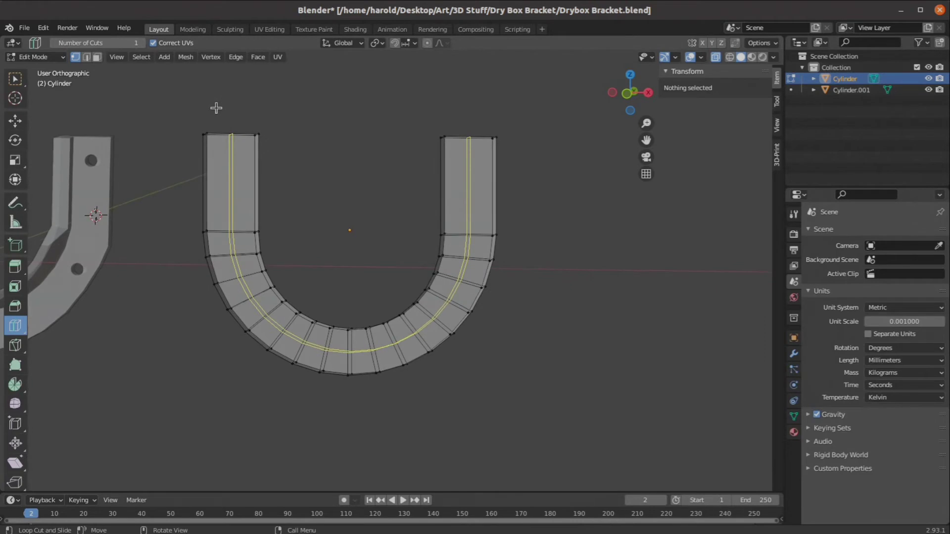
pyautogui.click(217, 108)
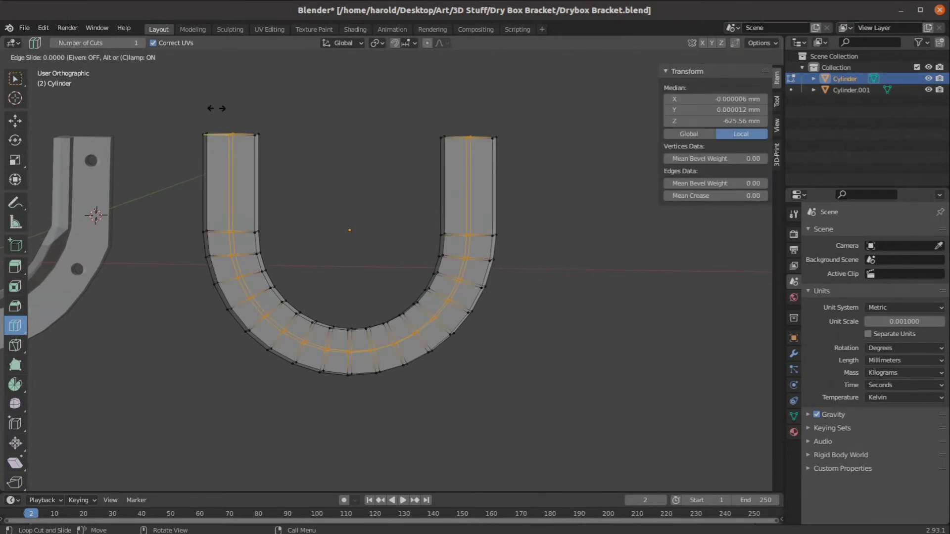
pyautogui.moveTo(216, 108); pyautogui.dragTo(228, 126)
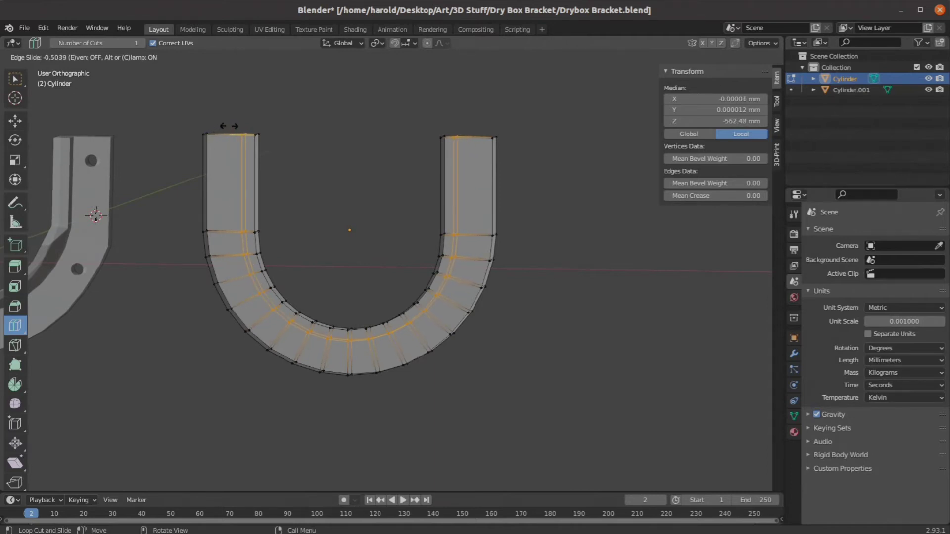
pyautogui.moveTo(229, 128); pyautogui.dragTo(226, 157)
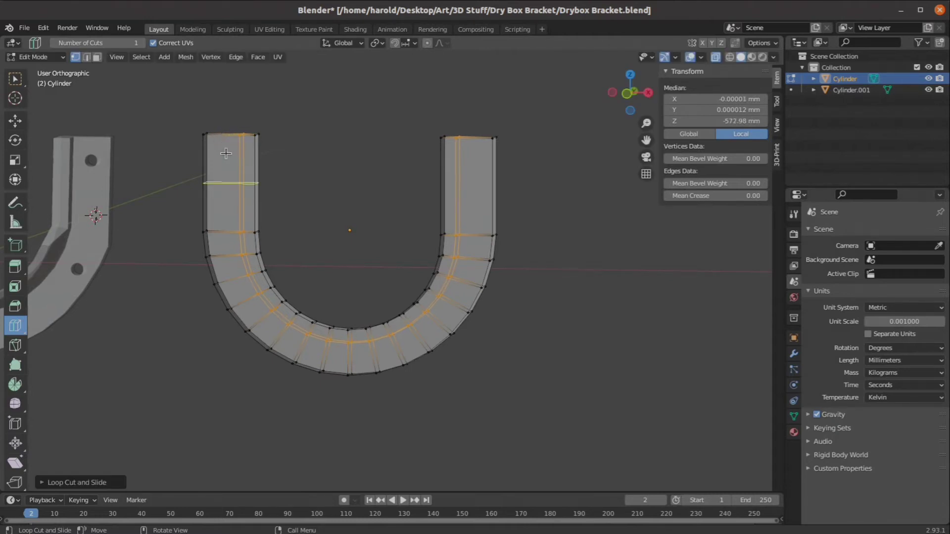
# Try shifting the new edge loop slightly along X with the Move tool, and undo that move
pyautogui.click(15, 121)
pyautogui.moveTo(208, 163); pyautogui.dragTo(385, 301, button='middle')
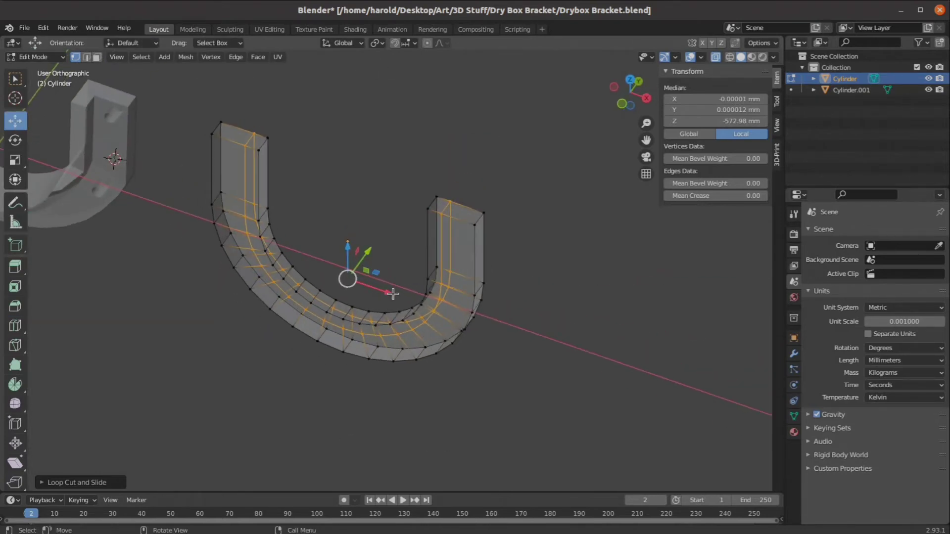
pyautogui.moveTo(389, 291); pyautogui.dragTo(387, 295)
pyautogui.moveTo(388, 295); pyautogui.dragTo(381, 269, button='middle')
pyautogui.moveTo(380, 323); pyautogui.dragTo(439, 329, button='middle')
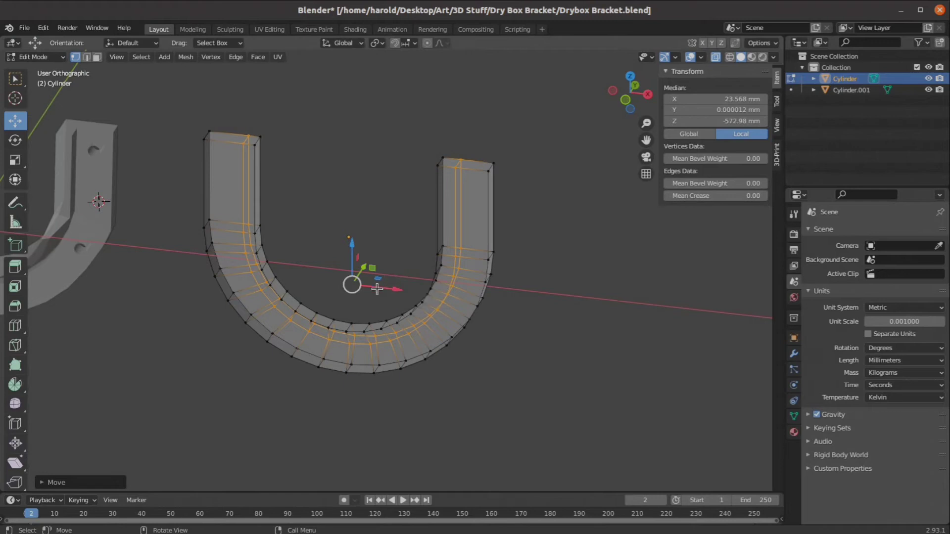
pyautogui.press('KP_1')
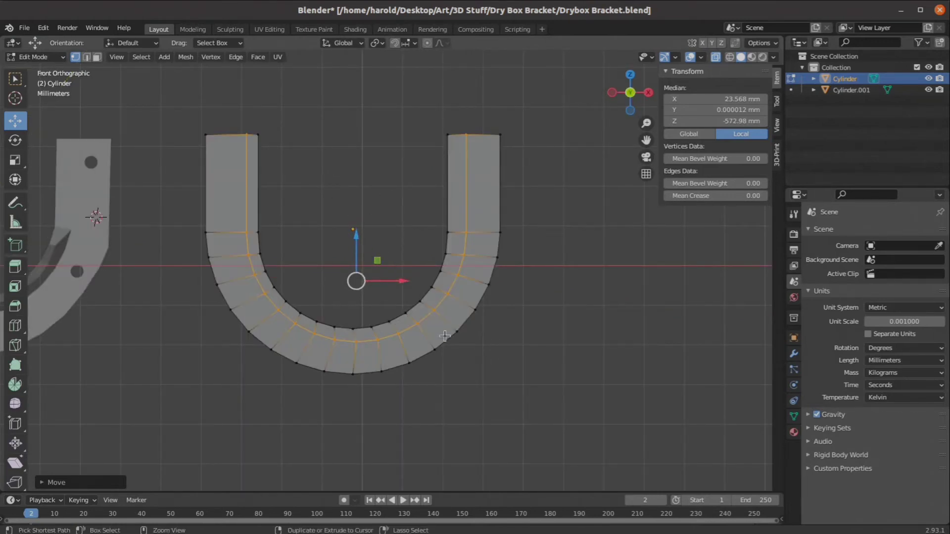
pyautogui.hotkey('ctrl', 'z')
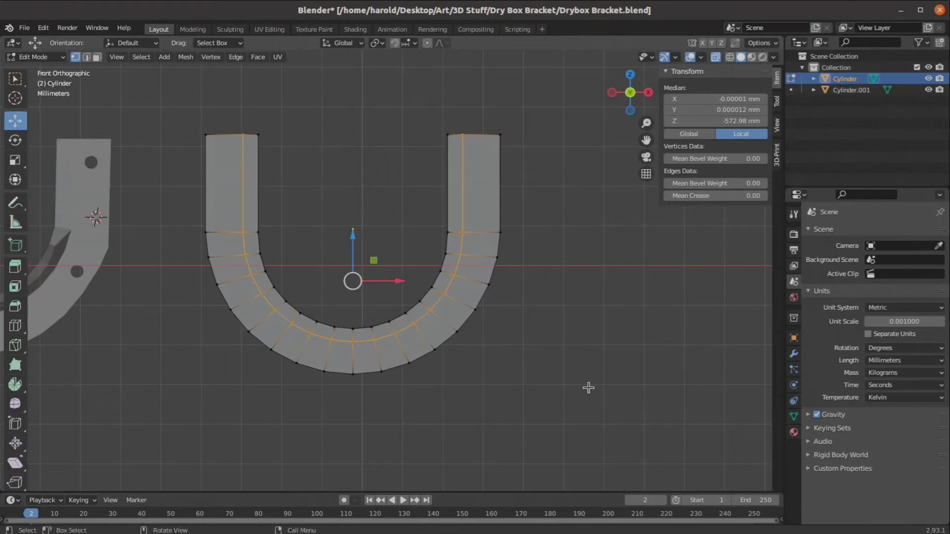
pyautogui.scroll(-1, 512, 372)
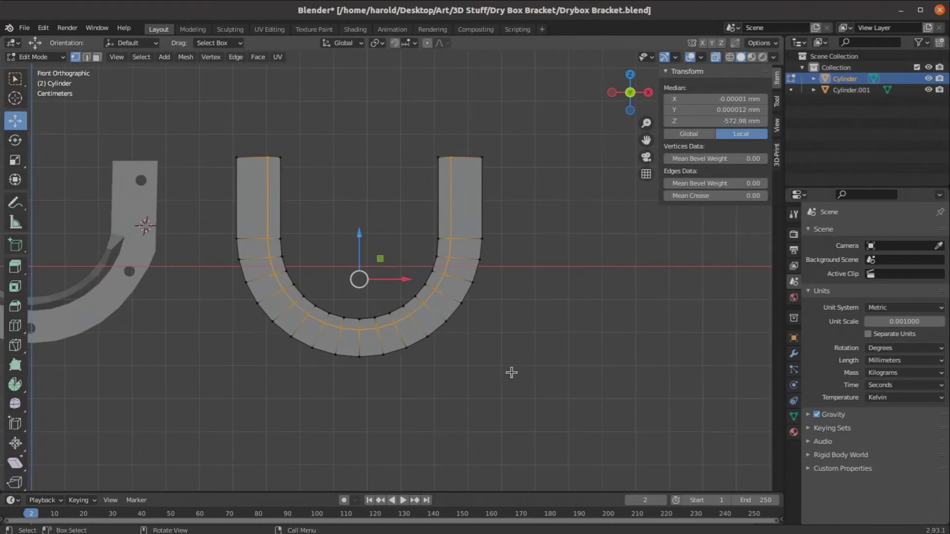
# Scale the lengthwise edge loop up by about 1.1 so it runs midway across the U's width, and clear the selection
pyautogui.press('s')
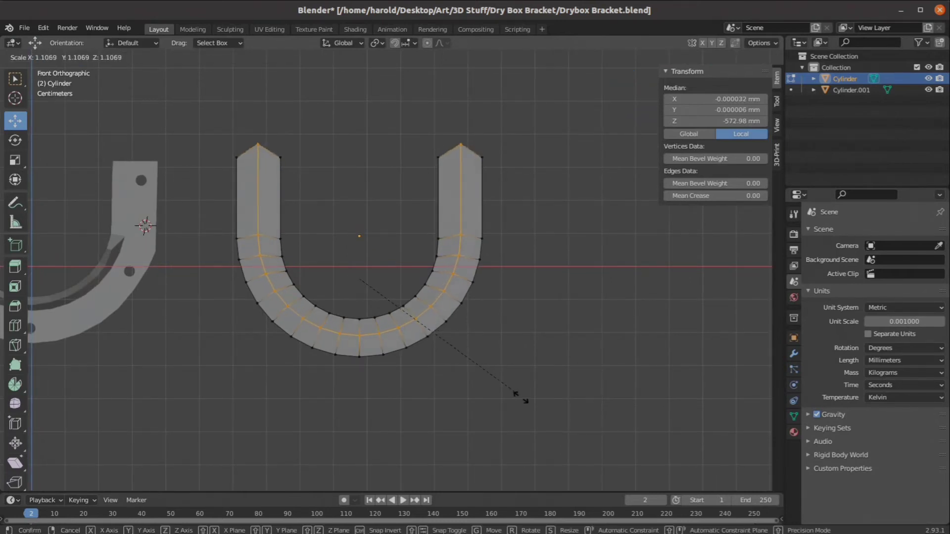
pyautogui.click(515, 393)
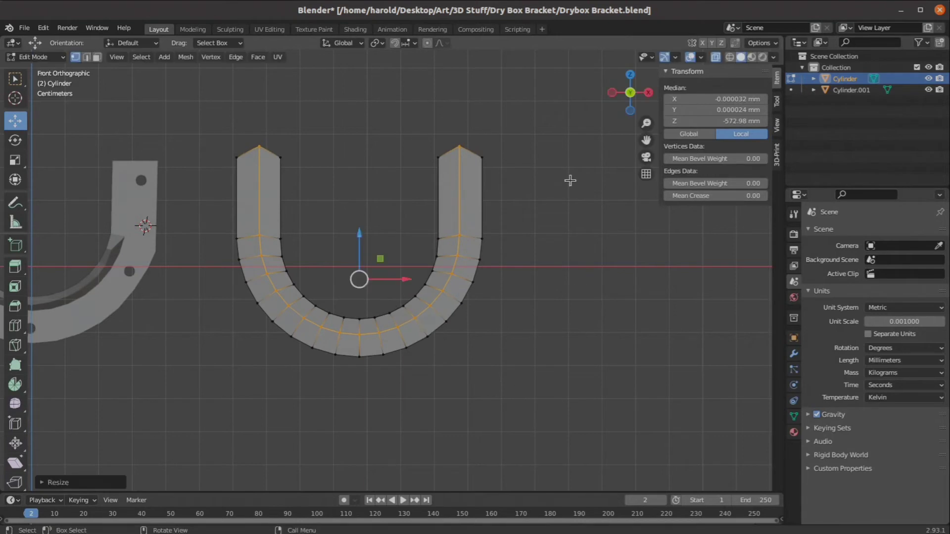
pyautogui.click(564, 179)
# Box-select the vertices at the tops of both arms and level them by scaling to 0 along Z
pyautogui.moveTo(519, 108); pyautogui.dragTo(179, 175)
pyautogui.press('s')
pyautogui.press('z')
pyautogui.press('0')
pyautogui.press('Return')
# In right view, box-select all vertices on the U's positive Y side and flatten them by scaling to 0 along Y
pyautogui.press('KP_3')
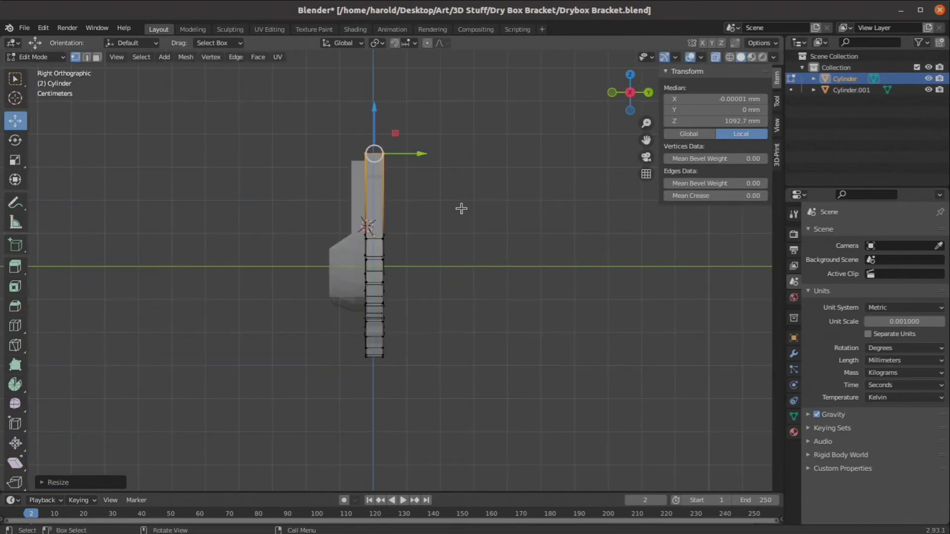
pyautogui.click(465, 201)
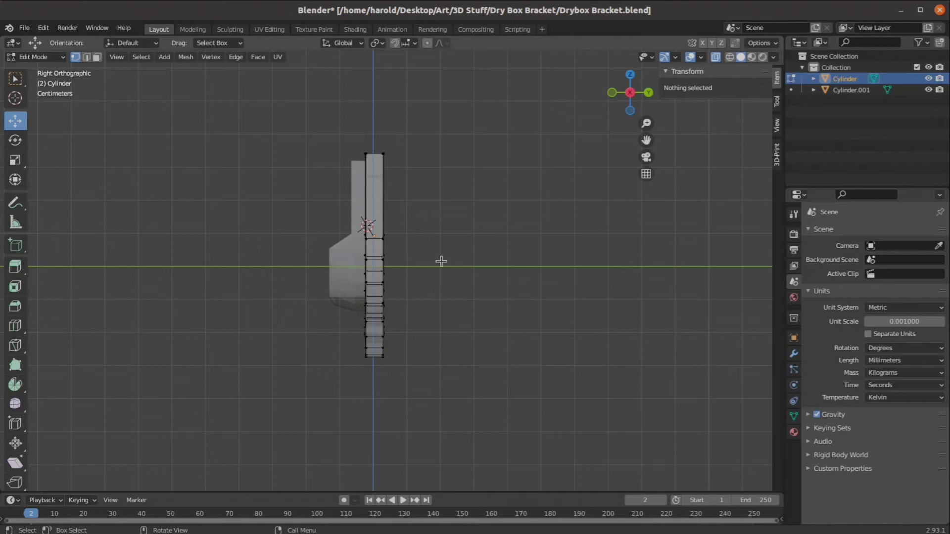
pyautogui.moveTo(441, 261); pyautogui.dragTo(386, 159, button='middle')
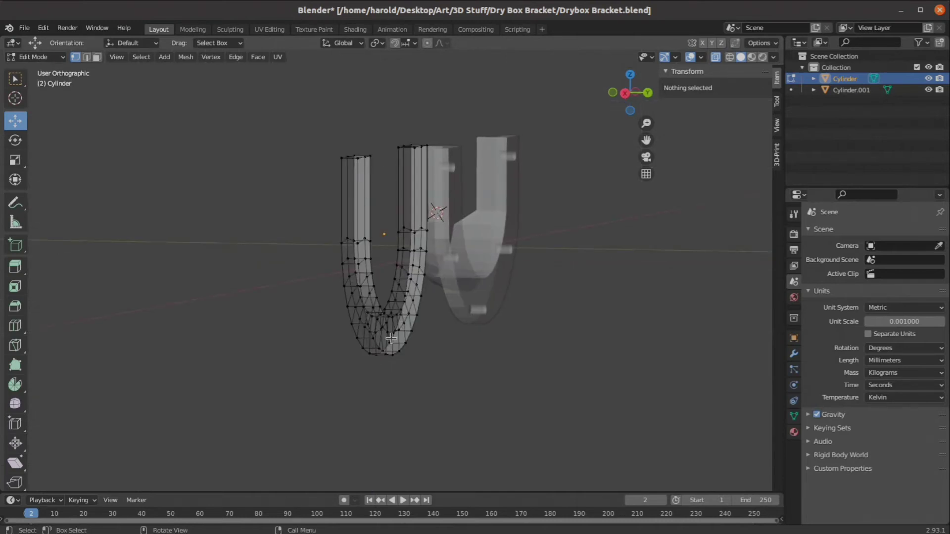
pyautogui.moveTo(395, 348); pyautogui.dragTo(440, 342, button='middle')
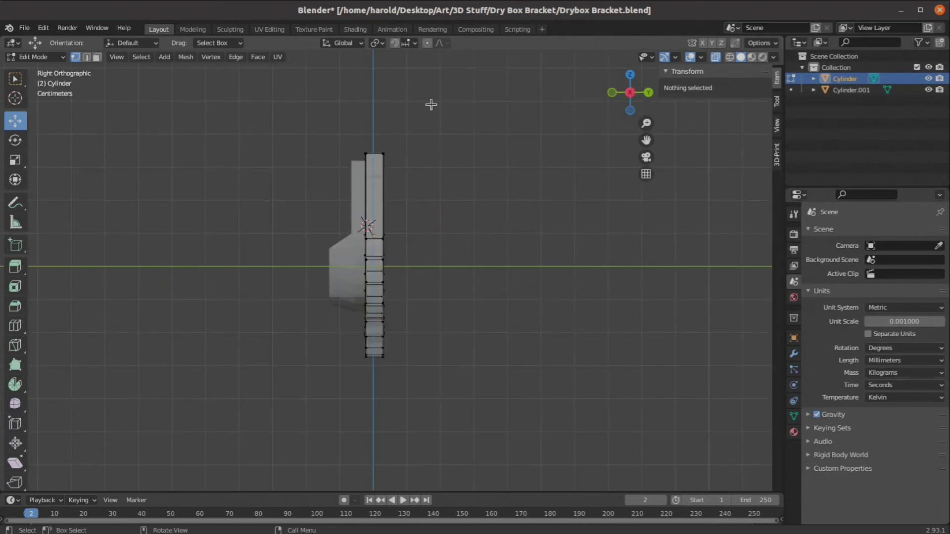
pyautogui.moveTo(419, 89); pyautogui.dragTo(375, 416)
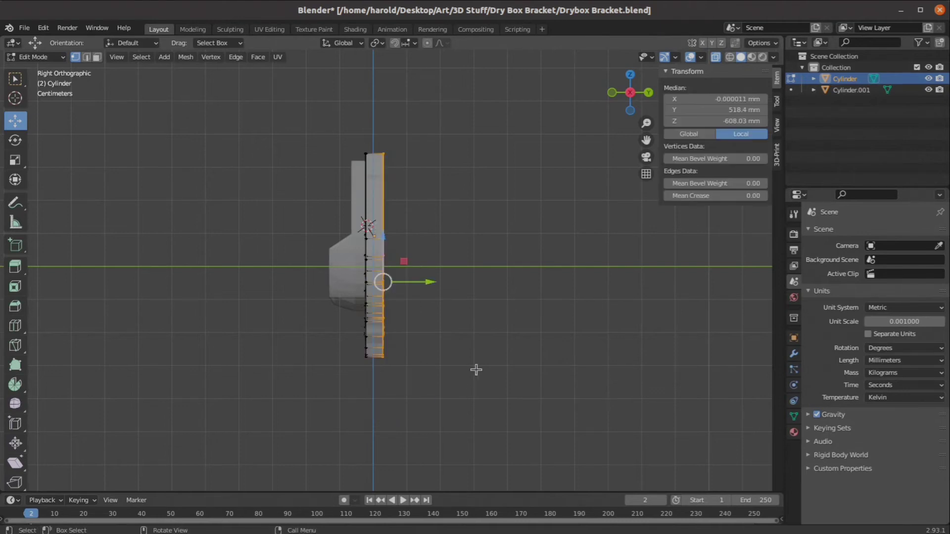
pyautogui.press('s')
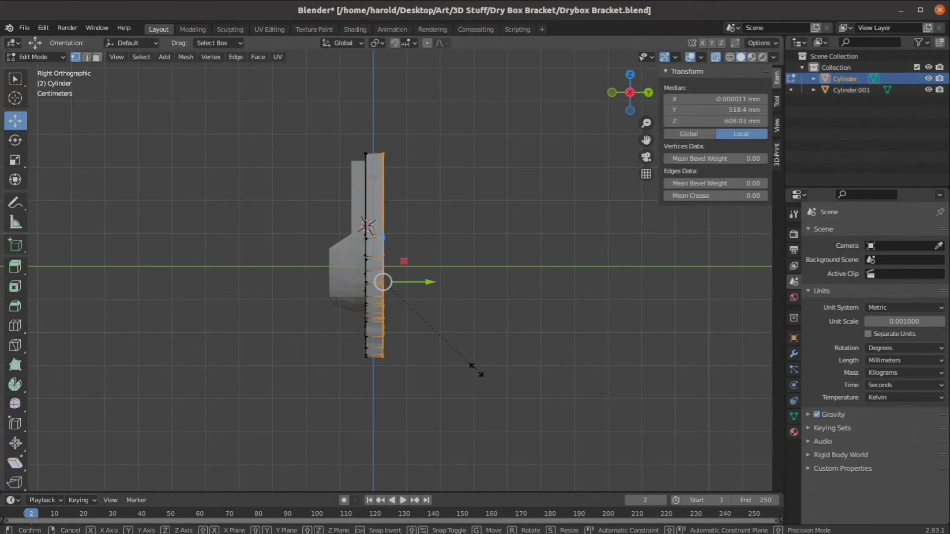
pyautogui.write('y')
pyautogui.write('0')
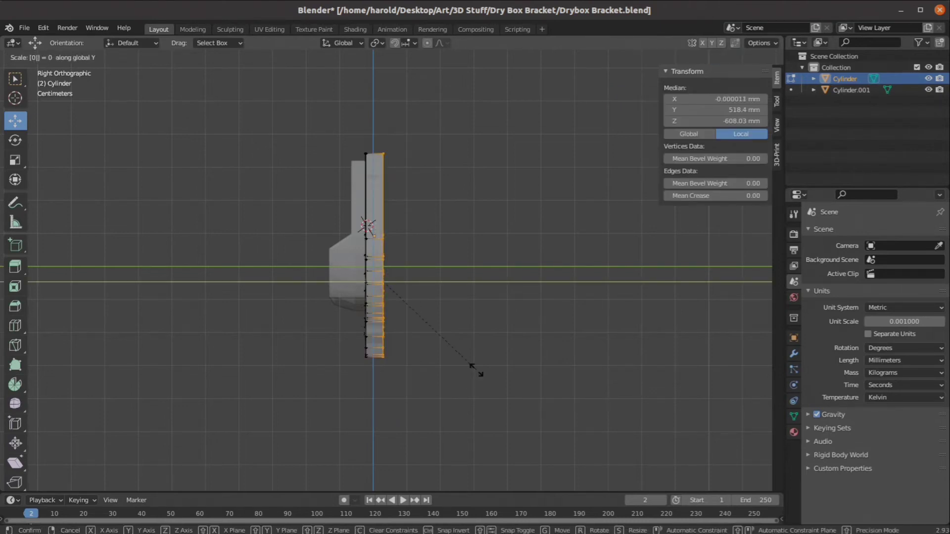
pyautogui.press('Return')
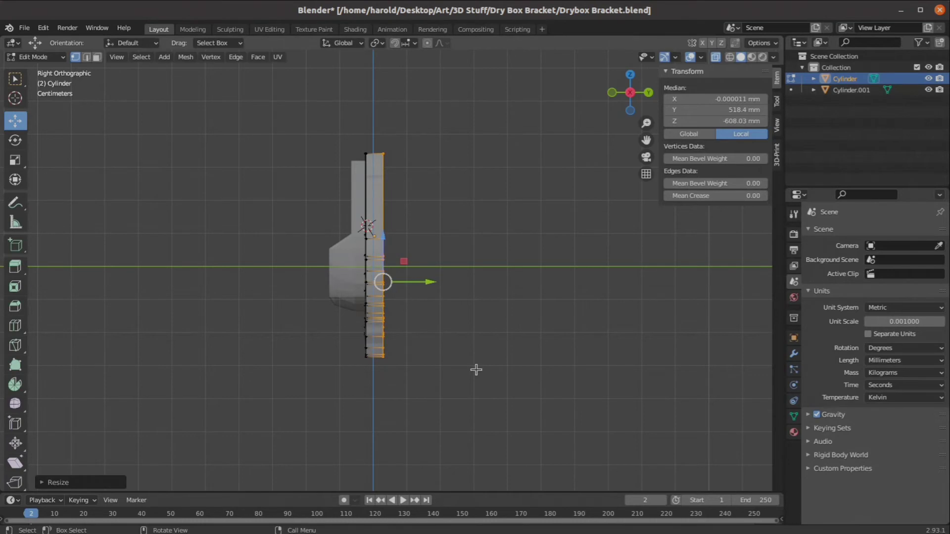
# Box-select all vertices on the U's negative Y side and flatten them by scaling to 0 along Y
pyautogui.click(368, 127)
pyautogui.moveTo(335, 103); pyautogui.dragTo(376, 456)
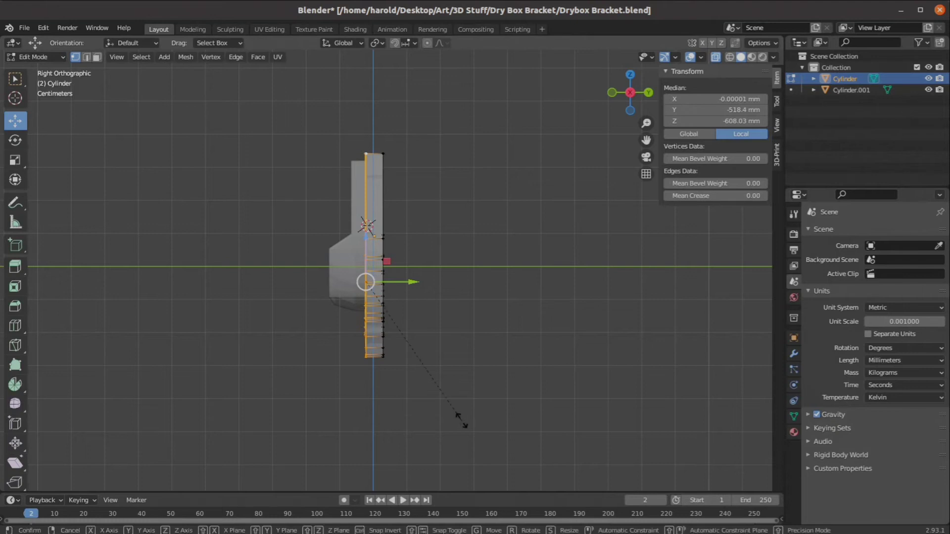
pyautogui.press('s')
pyautogui.press('y')
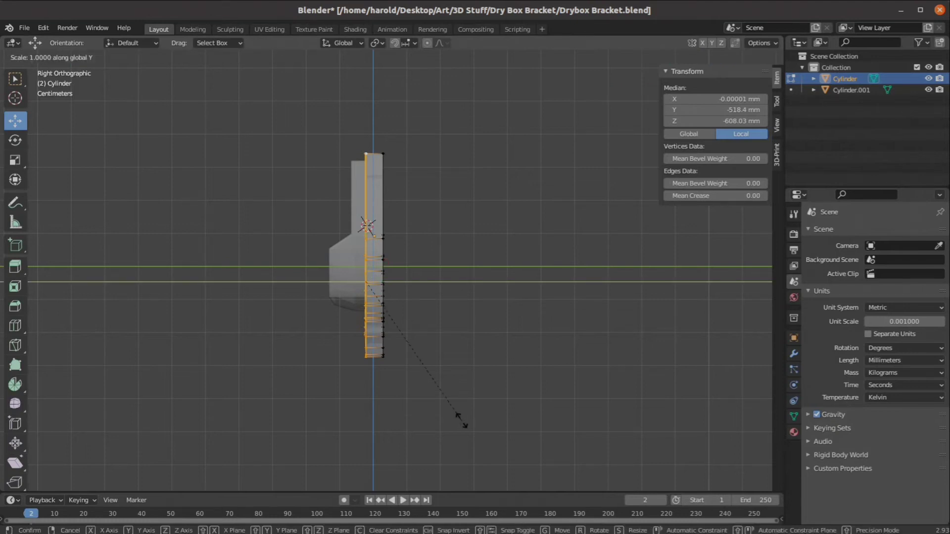
pyautogui.write('0')
pyautogui.press('Return')
# Return to Object Mode and set the U's Y dimension to 5 mm
pyautogui.press('Tab')
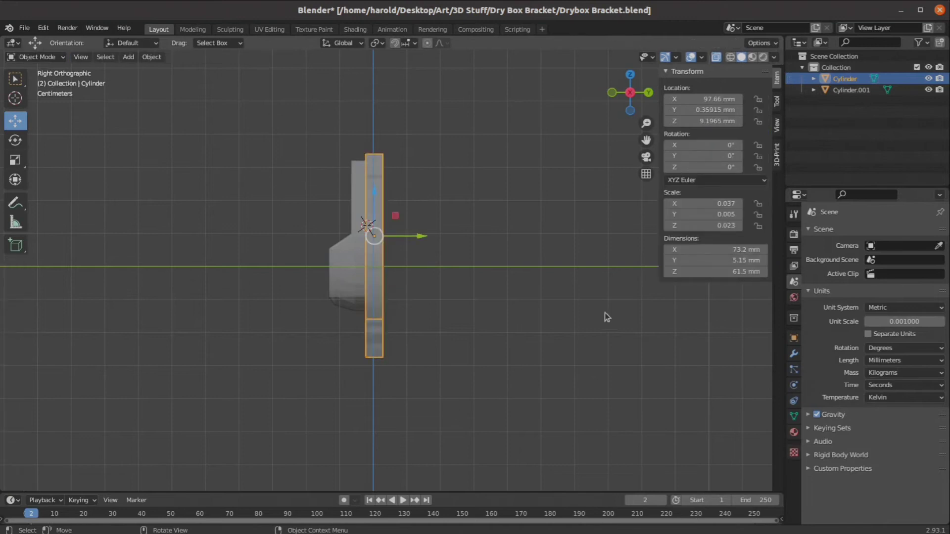
pyautogui.click(721, 259)
pyautogui.write('5')
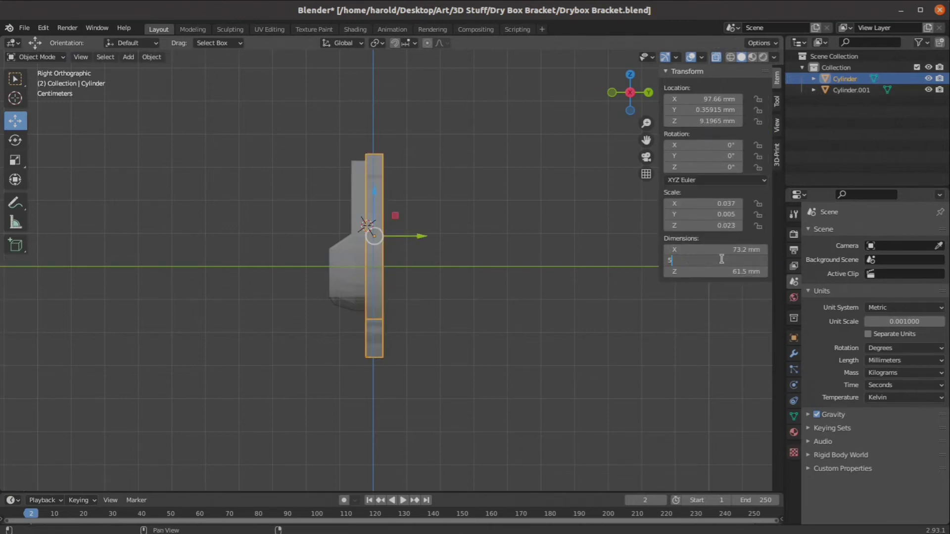
pyautogui.press('Return')
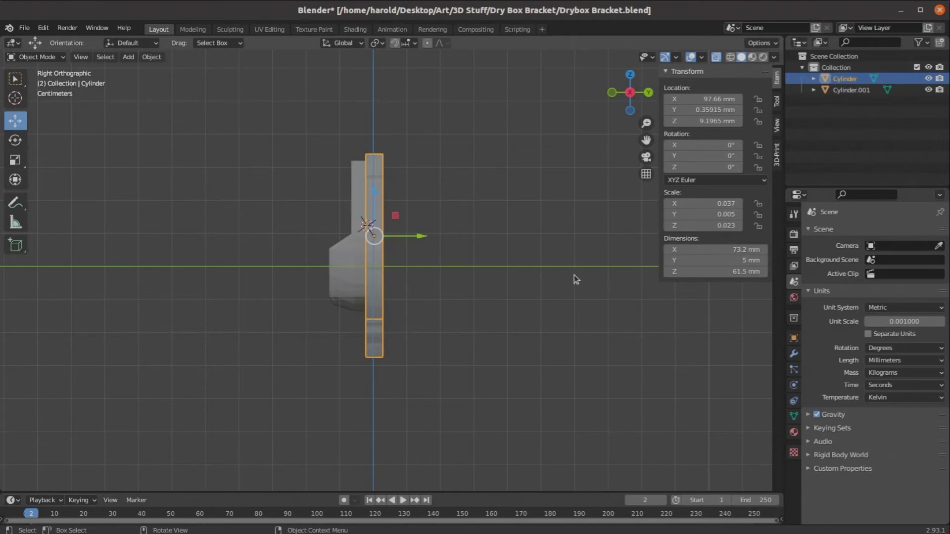
# In Edit Mode, select the inner strip's loops around the U and box-deselect the positive Y side, keeping only the front inner strip
pyautogui.moveTo(604, 292); pyautogui.dragTo(501, 223, button='middle')
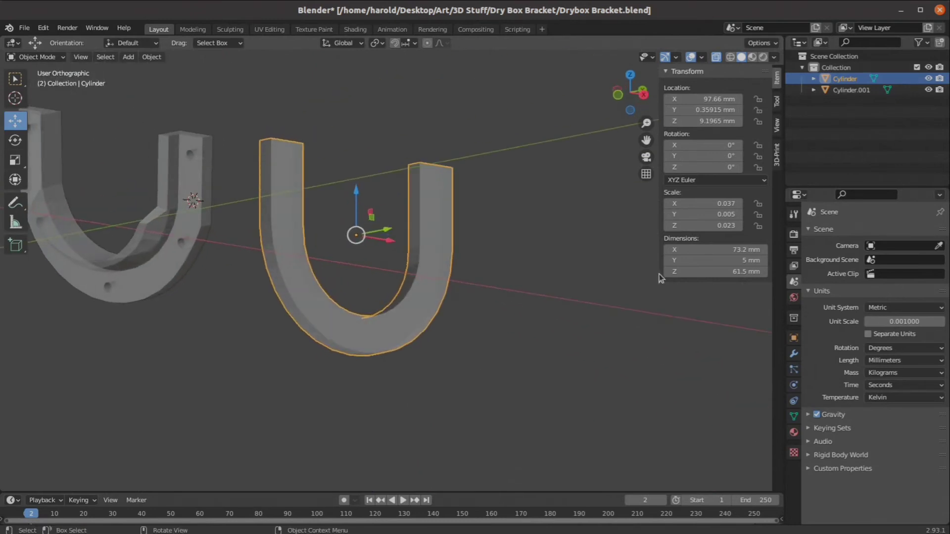
pyautogui.press('Tab')
pyautogui.moveTo(500, 305); pyautogui.dragTo(548, 267, button='middle')
pyautogui.click(477, 195)
pyautogui.moveTo(477, 195); pyautogui.dragTo(319, 307, button='middle')
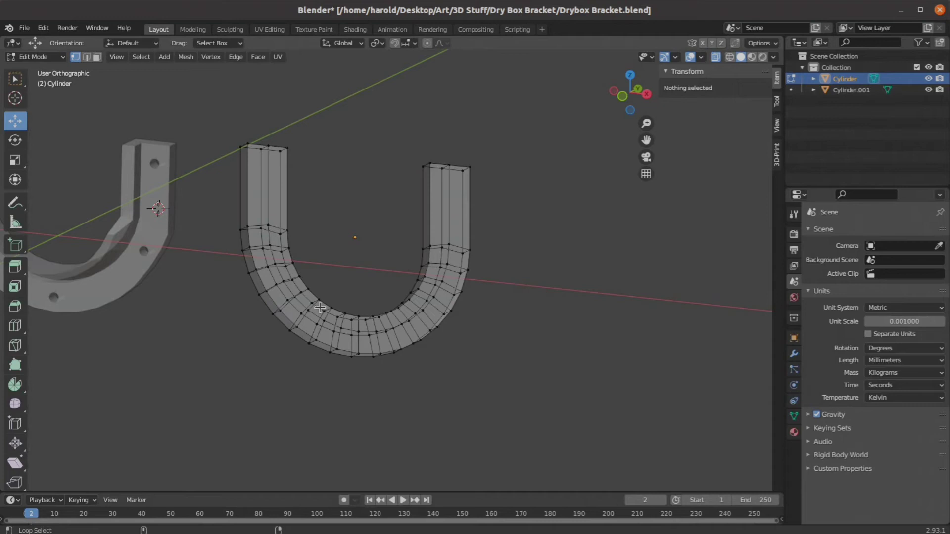
pyautogui.keyDown('alt'); pyautogui.click(320, 307); pyautogui.keyUp('alt')
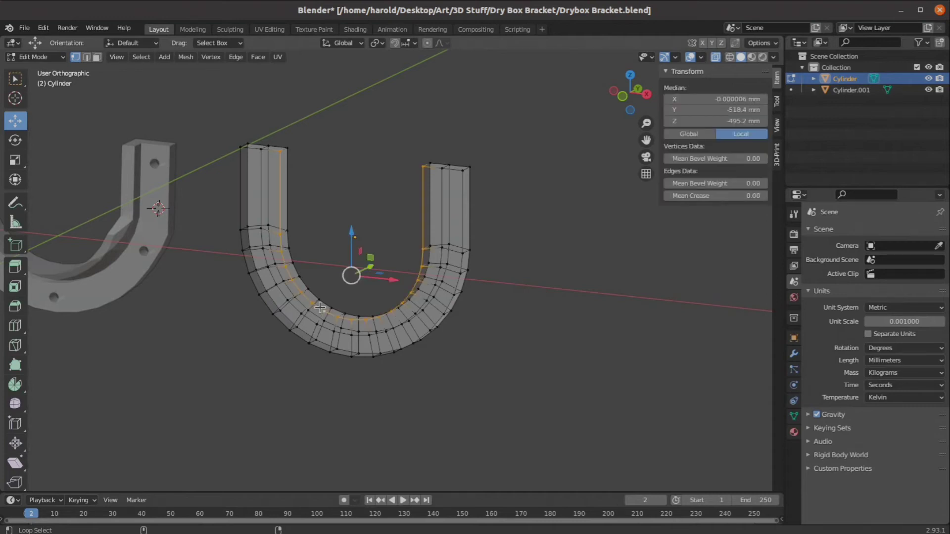
pyautogui.keyDown('alt'); pyautogui.click(261, 186); pyautogui.keyUp('alt')
pyautogui.moveTo(260, 186); pyautogui.dragTo(215, 199, button='middle')
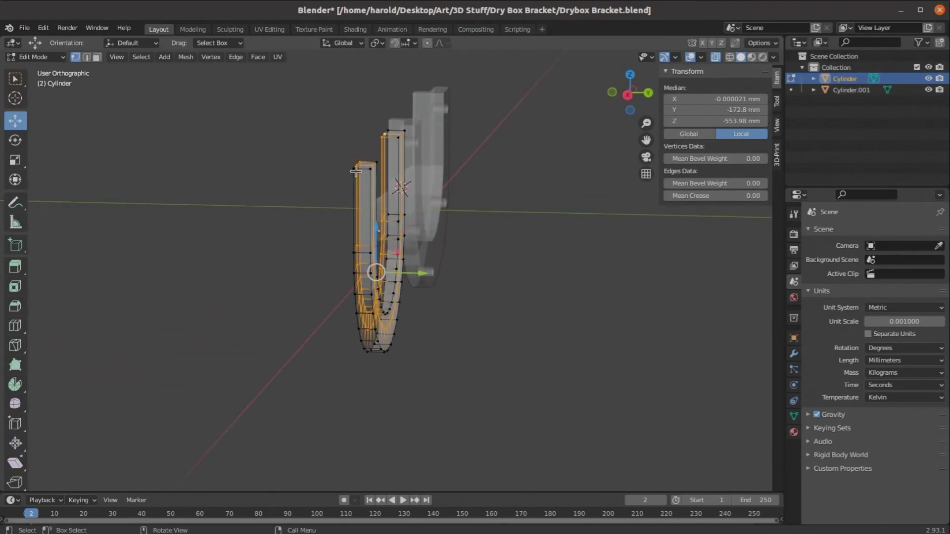
pyautogui.press('KP_3')
pyautogui.press('b')
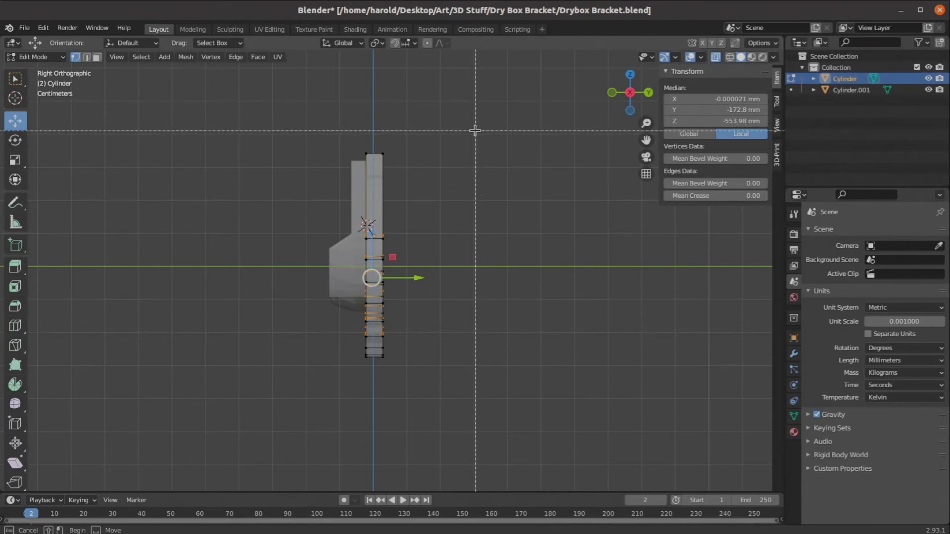
pyautogui.moveTo(460, 132); pyautogui.dragTo(381, 424)
pyautogui.moveTo(417, 373); pyautogui.dragTo(547, 340, button='middle')
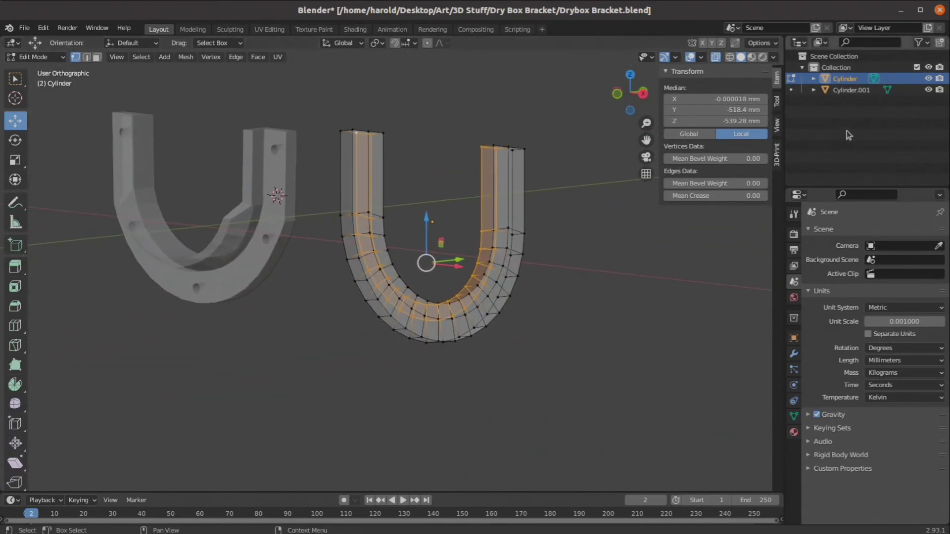
# With X-ray off, extrude the inner front strip outward along negative Y to a local median of about -1838 mm
pyautogui.click(715, 58)
pyautogui.moveTo(593, 237); pyautogui.dragTo(554, 286, button='middle')
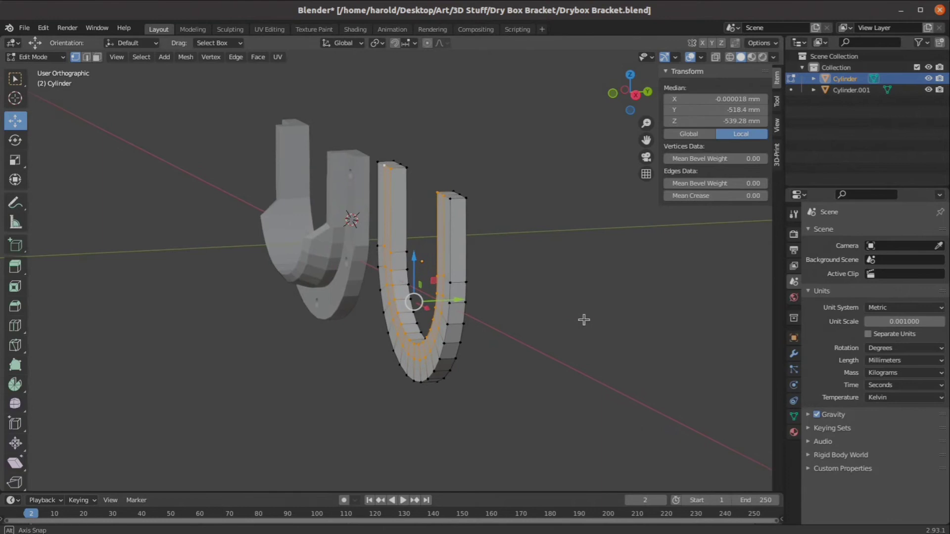
pyautogui.moveTo(584, 320); pyautogui.dragTo(590, 314, button='middle')
pyautogui.press('g')
pyautogui.press('z')
pyautogui.press('z')
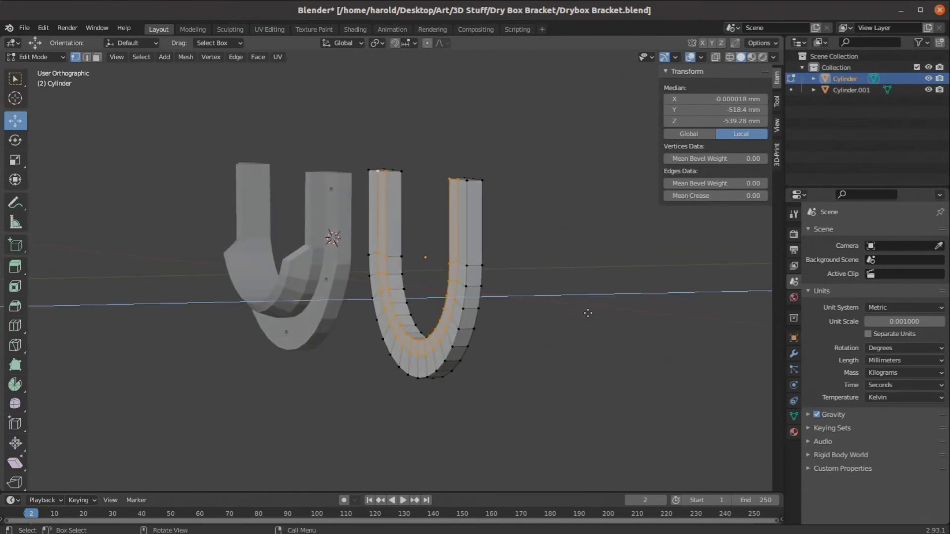
pyautogui.press('Escape')
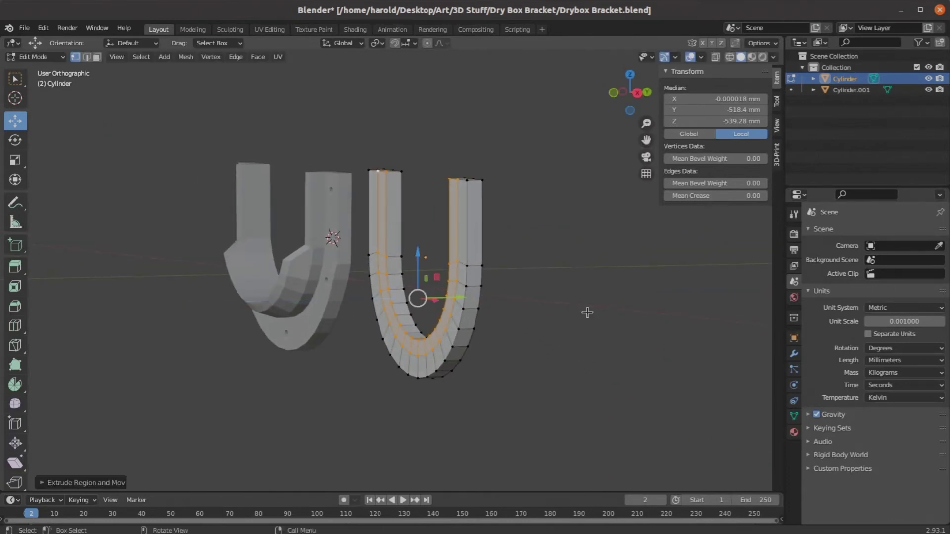
pyautogui.press('g')
pyautogui.press('y')
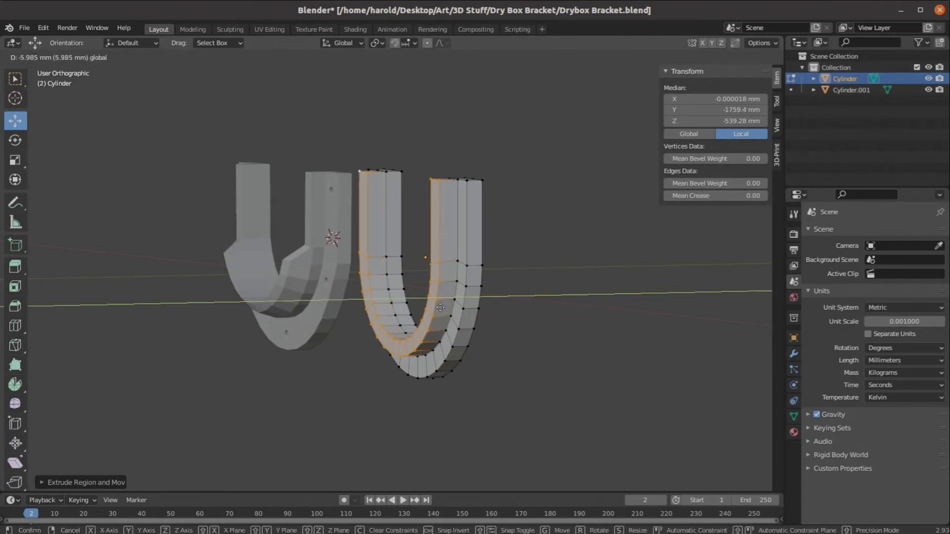
pyautogui.click(439, 307)
# Pull the extruded inner strip back along Y to a local median of about -1489 mm
pyautogui.moveTo(540, 303); pyautogui.dragTo(539, 304, button='middle')
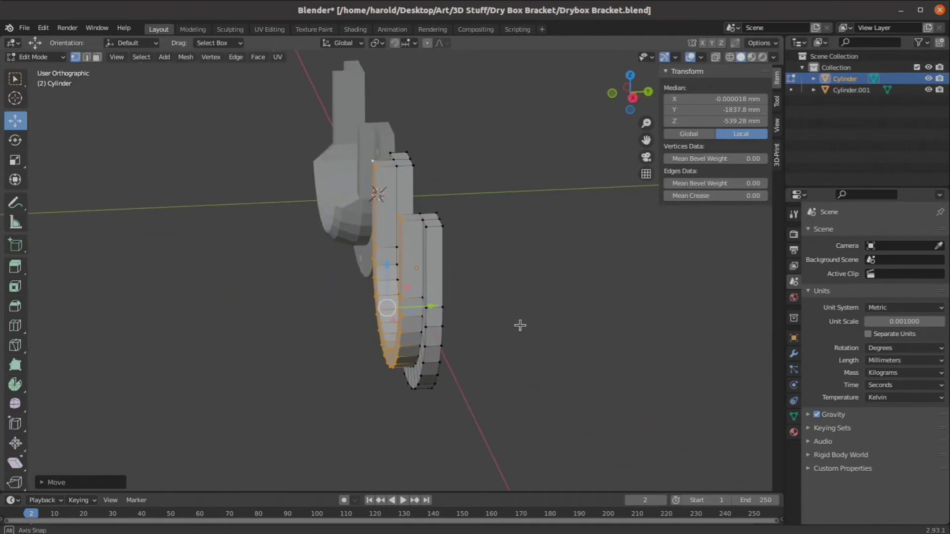
pyautogui.moveTo(439, 307); pyautogui.dragTo(444, 309)
pyautogui.moveTo(444, 309); pyautogui.dragTo(636, 275, button='middle')
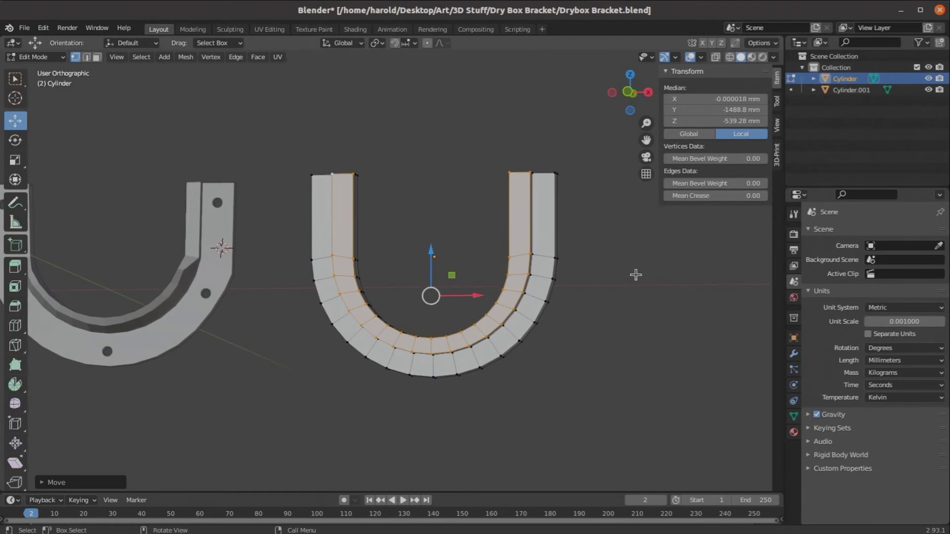
# In front view with X-ray on, box-deselect the strip's straight arm sections, keeping only the curved bottom selected
pyautogui.press('KP_1')
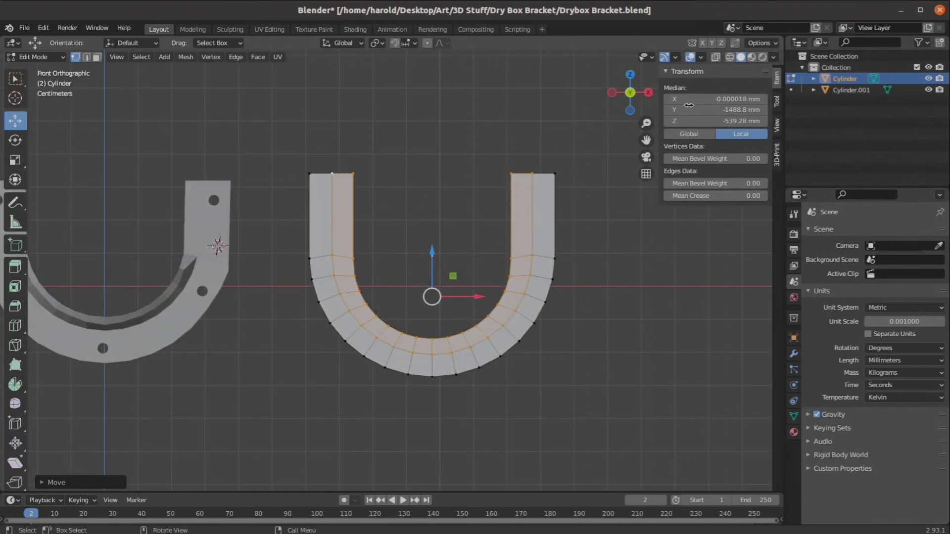
pyautogui.click(716, 58)
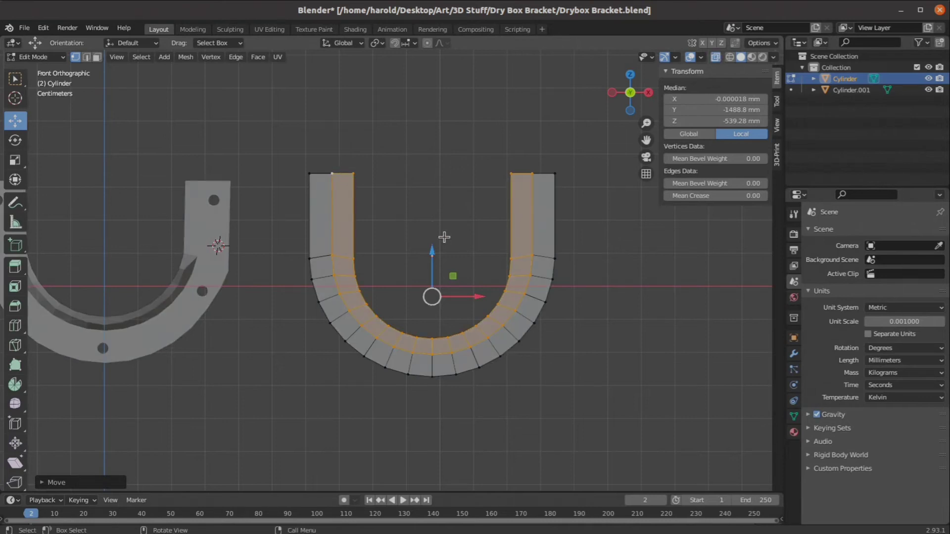
pyautogui.moveTo(548, 252); pyautogui.dragTo(568, 297, button='middle')
pyautogui.press('b')
pyautogui.moveTo(274, 130); pyautogui.dragTo(657, 267)
pyautogui.moveTo(658, 267); pyautogui.dragTo(597, 290, button='middle')
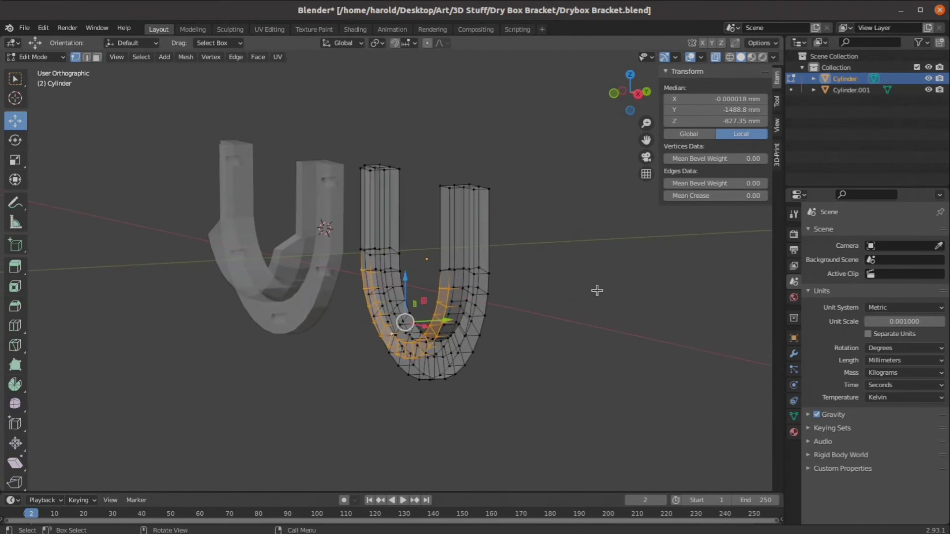
# With X-ray off, extrude the curved bottom strip further along negative Y to a local median of about -2920 mm
pyautogui.click(716, 57)
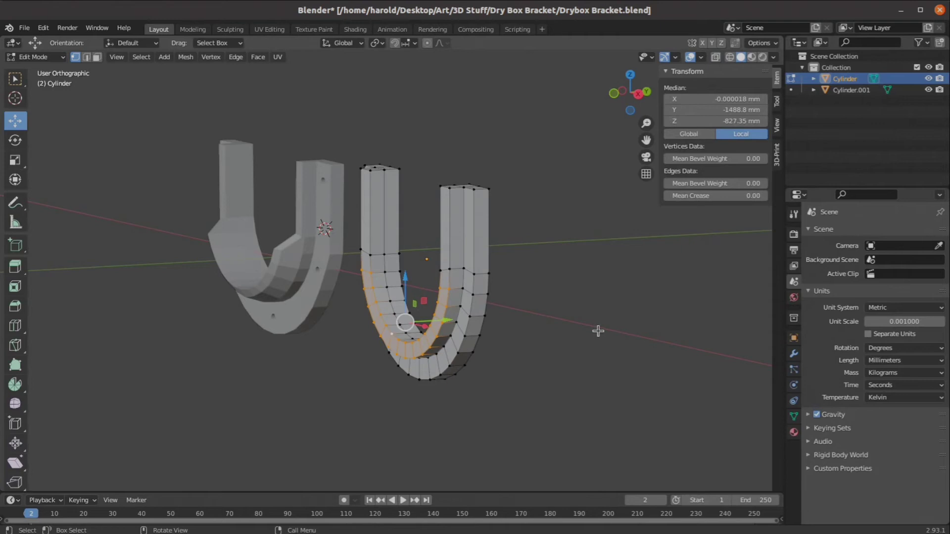
pyautogui.press('e')
pyautogui.press('Escape')
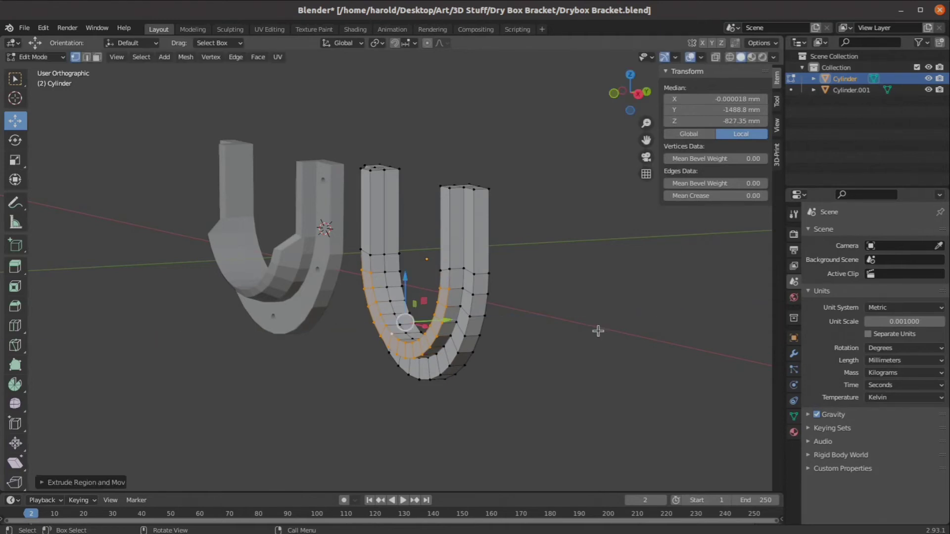
pyautogui.moveTo(448, 319); pyautogui.dragTo(430, 327)
pyautogui.moveTo(568, 340); pyautogui.dragTo(516, 415, button='middle')
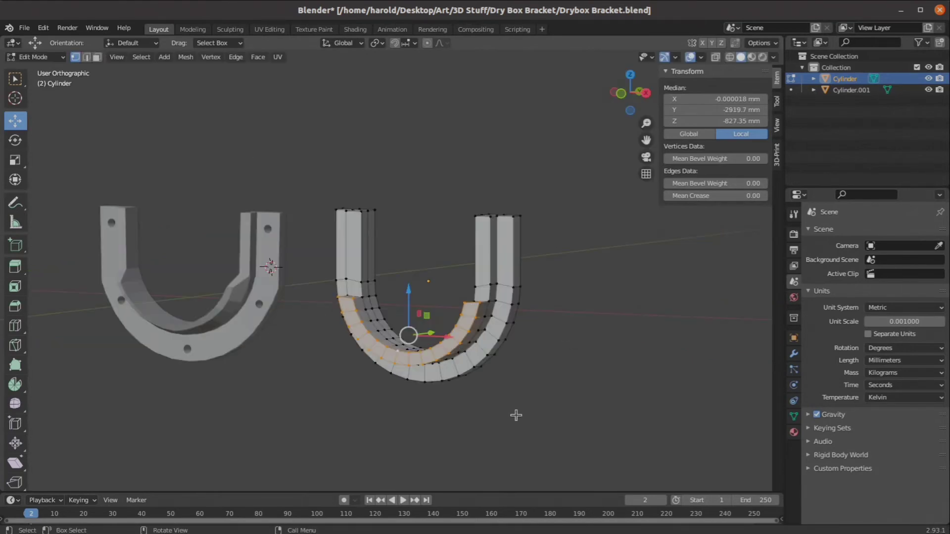
# Select the outer edge loop of the curved lip's front face without its two end vertices and raise it along Z to a local median of about -870 mm
pyautogui.scroll(6, 430, 351)
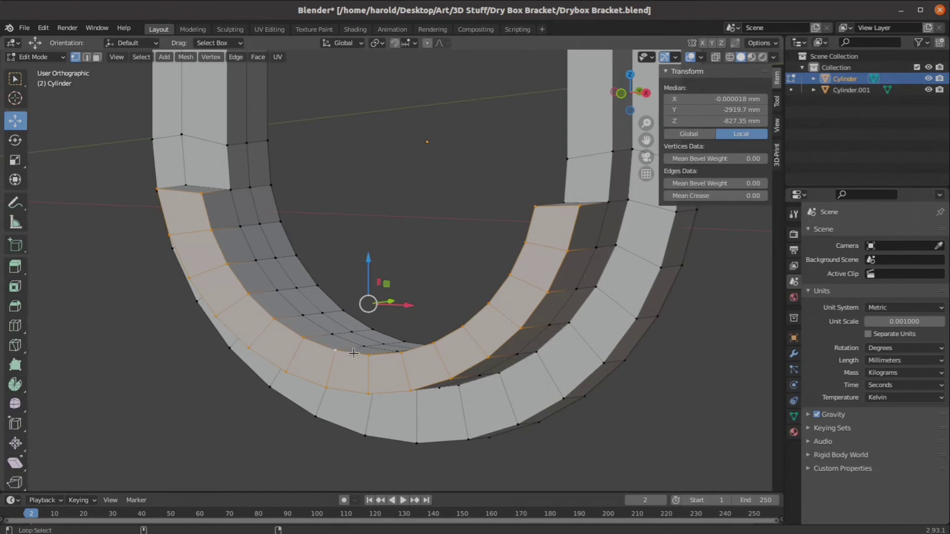
pyautogui.keyDown('alt'); pyautogui.click(354, 354); pyautogui.keyUp('alt')
pyautogui.scroll(-2, 353, 354)
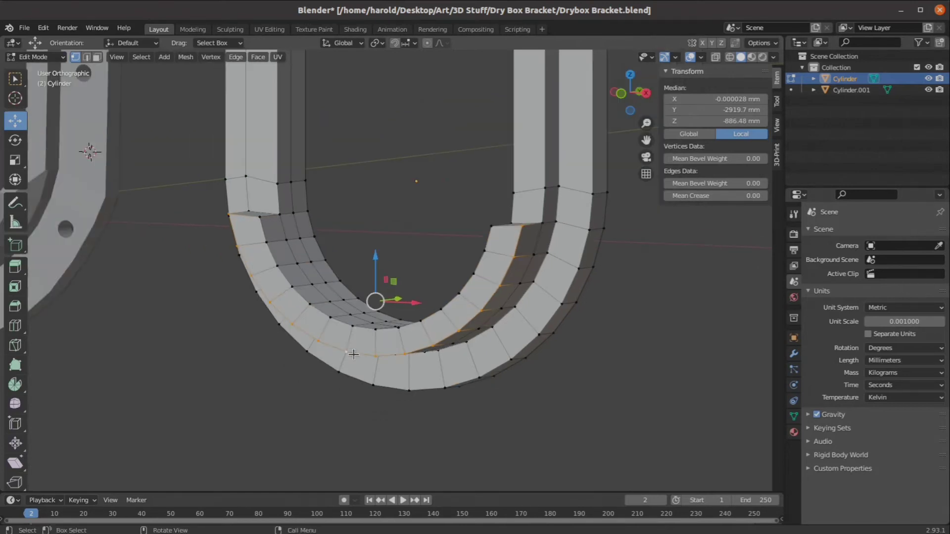
pyautogui.moveTo(357, 356); pyautogui.dragTo(435, 270, button='middle')
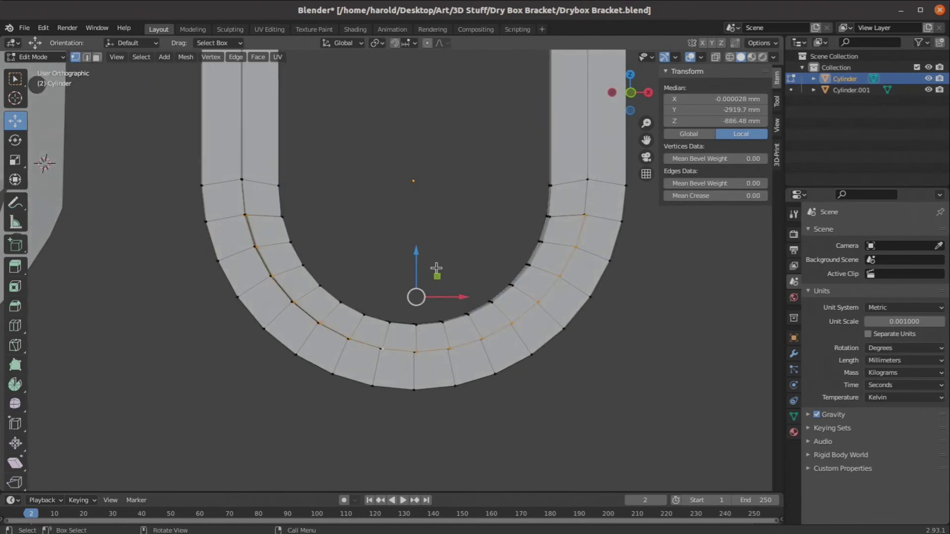
pyautogui.moveTo(303, 225); pyautogui.dragTo(227, 221, button='middle')
pyautogui.keyDown('shift'); pyautogui.click(230, 217); pyautogui.keyUp('shift')
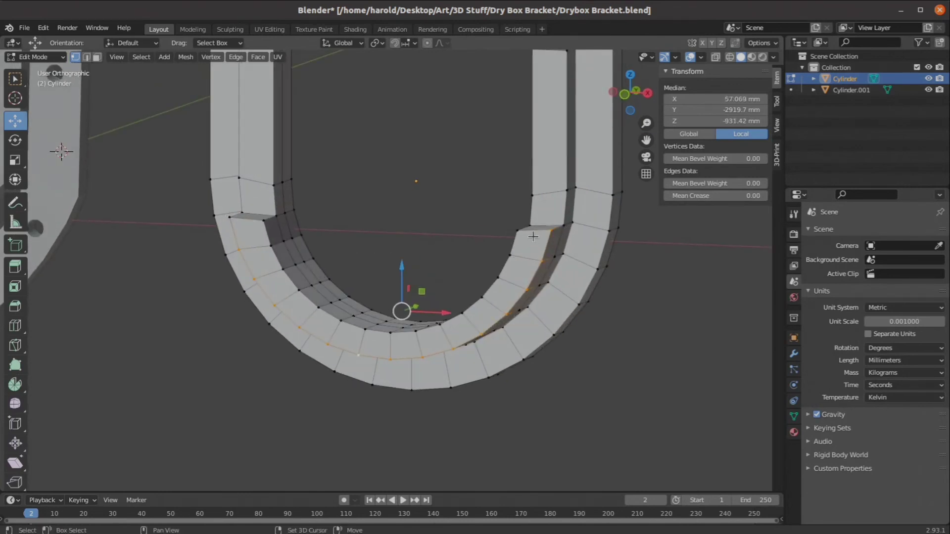
pyautogui.keyDown('shift'); pyautogui.click(548, 227); pyautogui.keyUp('shift')
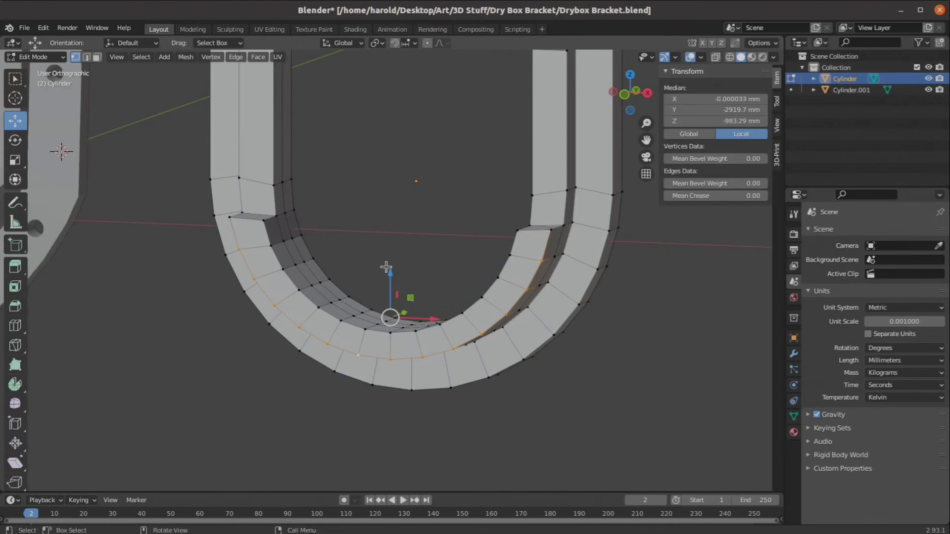
pyautogui.moveTo(388, 272); pyautogui.dragTo(391, 255)
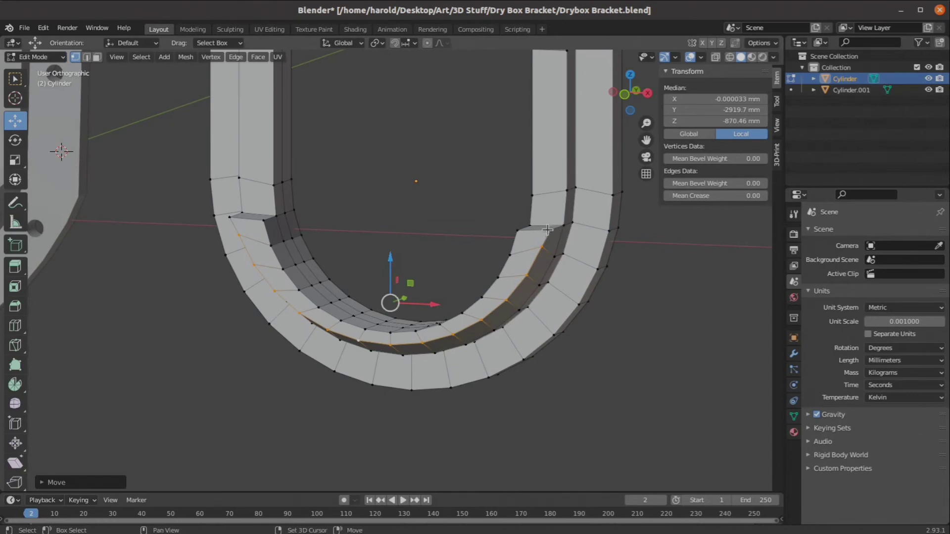
# Add the loop's two end vertices to the selection, scale it along X to about 0.94 in front view, and return to Object Mode
pyautogui.keyDown('shift'); pyautogui.click(547, 229); pyautogui.keyUp('shift')
pyautogui.keyDown('shift'); pyautogui.click(229, 218); pyautogui.keyUp('shift')
pyautogui.press('KP_1')
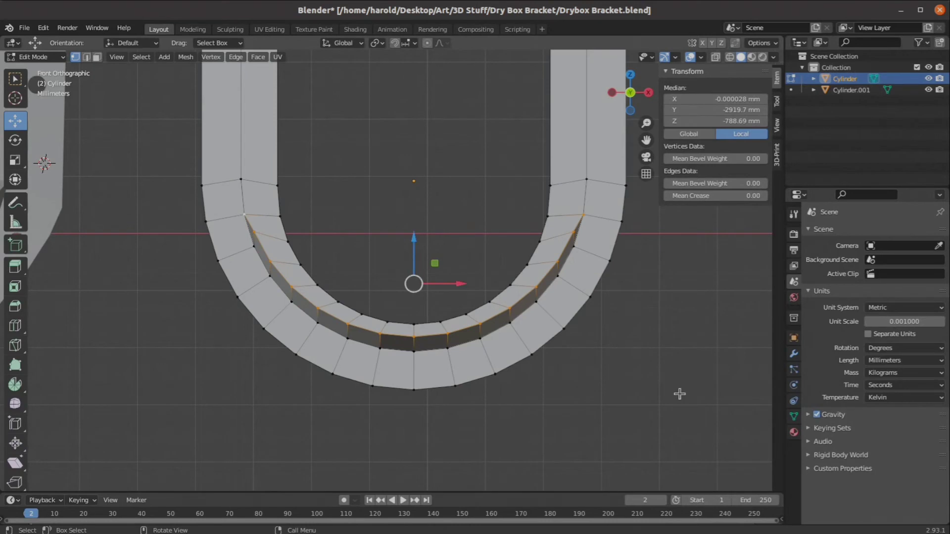
pyautogui.press('s')
pyautogui.press('x')
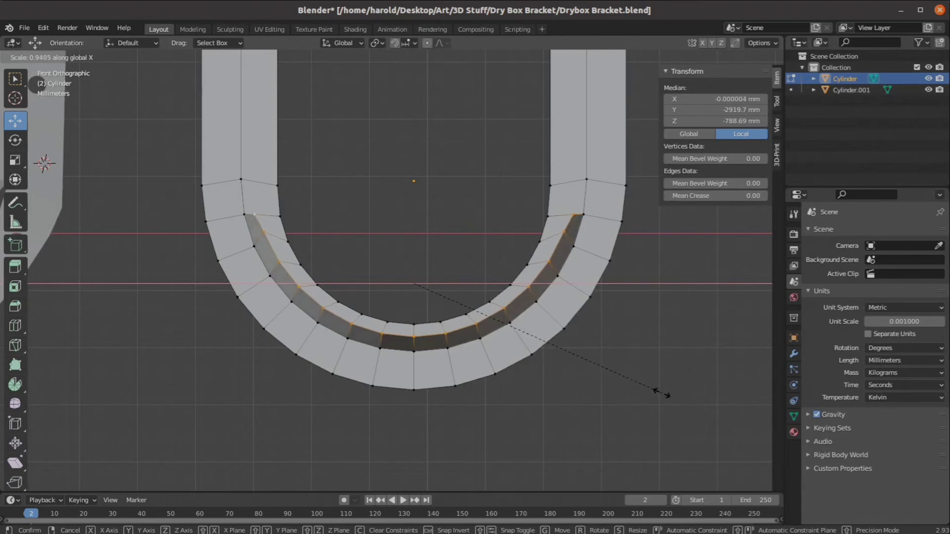
pyautogui.click(616, 391)
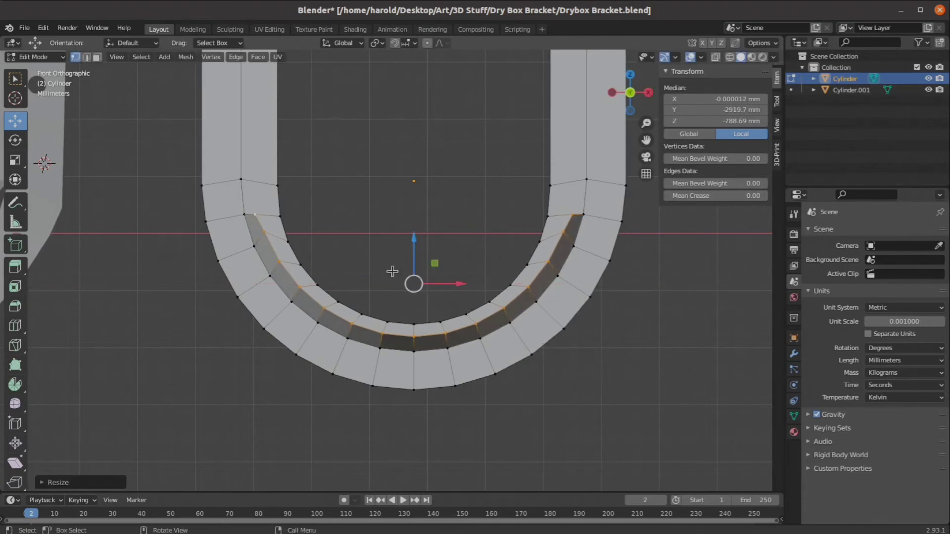
pyautogui.click(509, 254)
pyautogui.moveTo(509, 255); pyautogui.dragTo(202, 355, button='middle')
pyautogui.press('Tab')
pyautogui.scroll(-2, 484, 349)
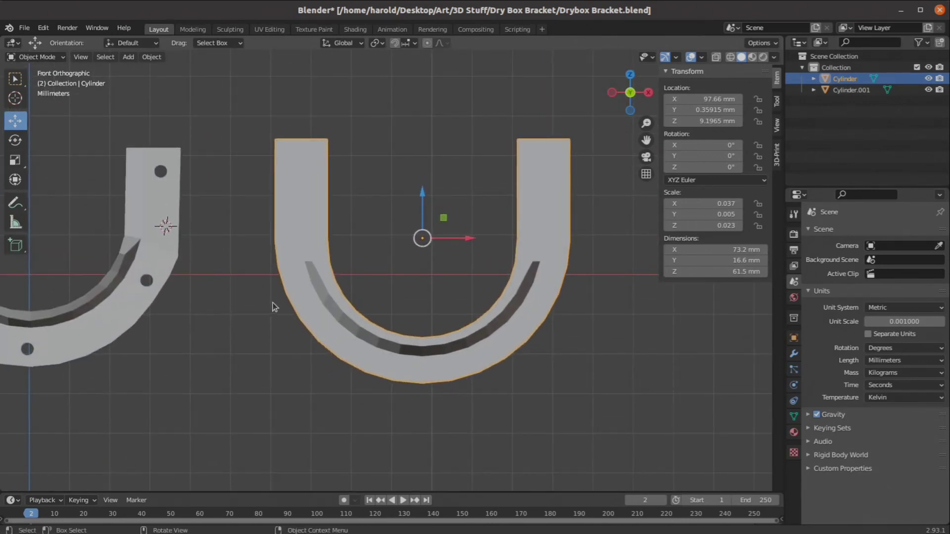
# Place the 3D cursor on the lower-left curve of the new bracket, at about X 77.8 and Z -16.4 mm, and add a cylinder there
pyautogui.keyDown('shift'); pyautogui.rightClick(342, 339); pyautogui.keyUp('shift')
pyautogui.click(127, 57)
pyautogui.moveTo(144, 69)
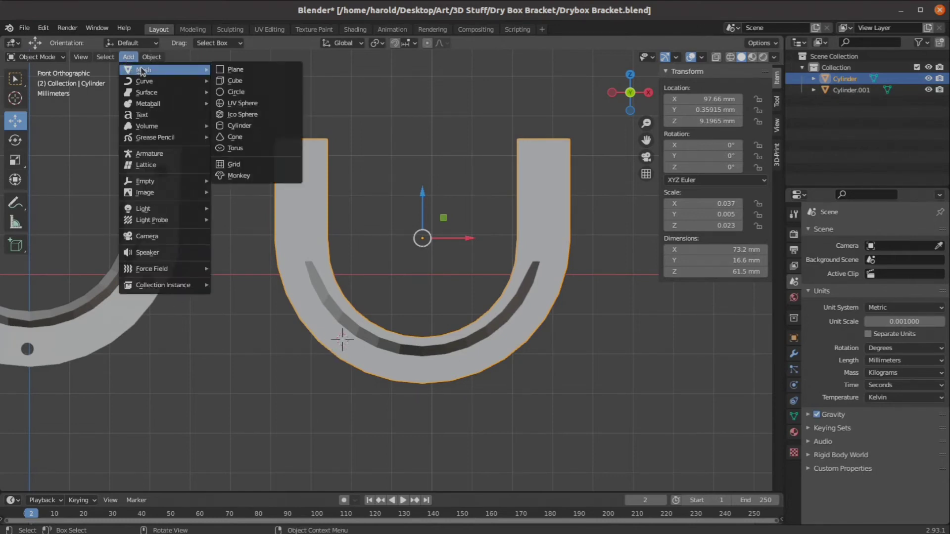
pyautogui.click(286, 128)
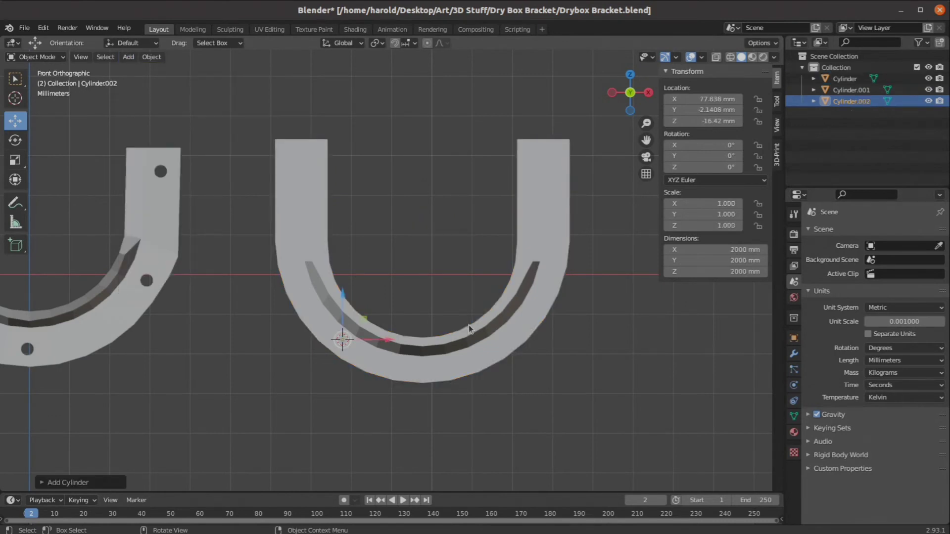
# Set the new cylinder's dimensions to 3 mm in X, 3 mm in Y and 20 mm in Z
pyautogui.click(719, 249)
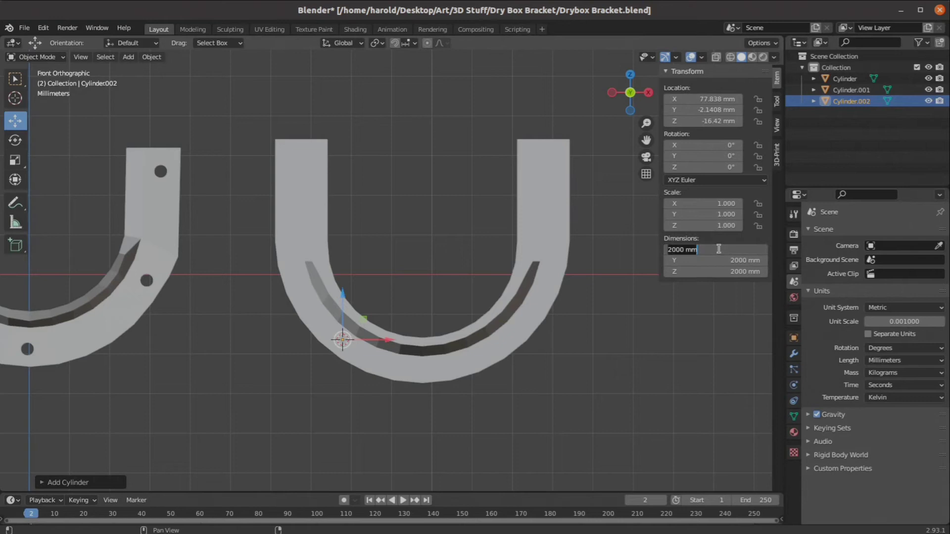
pyautogui.write('3')
pyautogui.press('Tab')
pyautogui.write('3')
pyautogui.press('Tab')
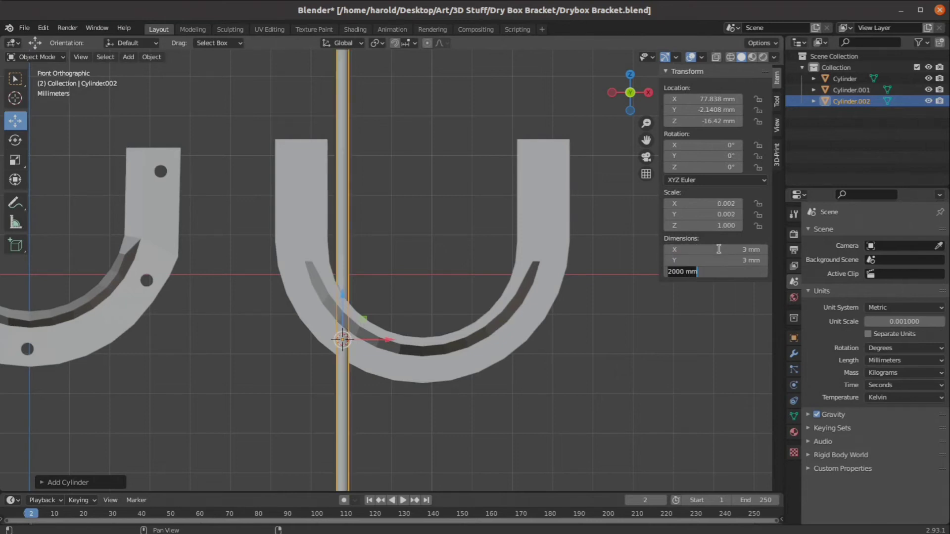
pyautogui.write('20')
pyautogui.press('Return')
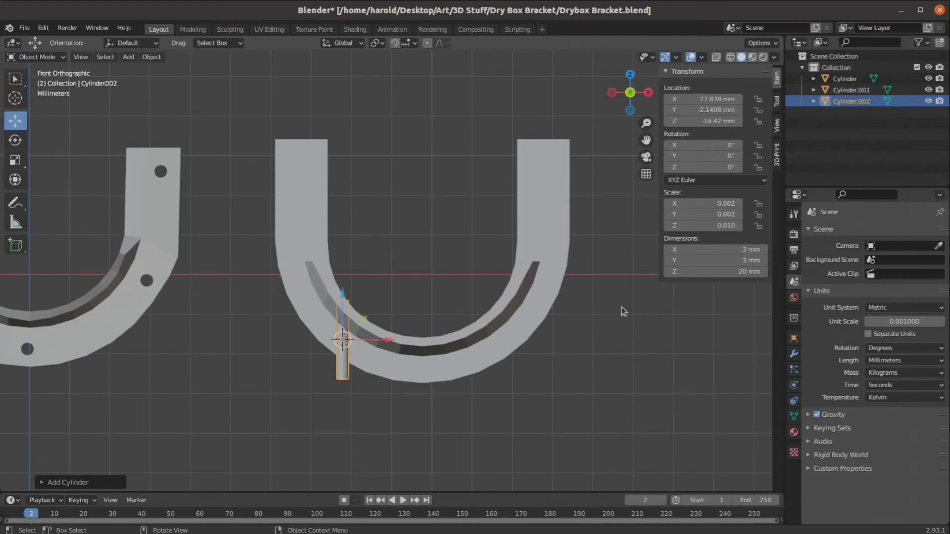
# In right view, rotate the cylinder by 90° so that it runs through the bracket's thickness along Y
pyautogui.press('KP_3')
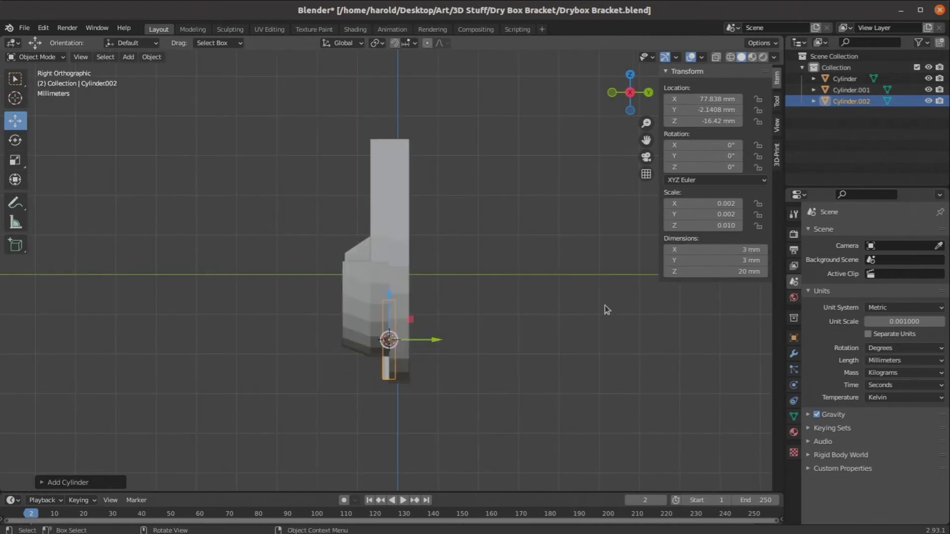
pyautogui.press('r')
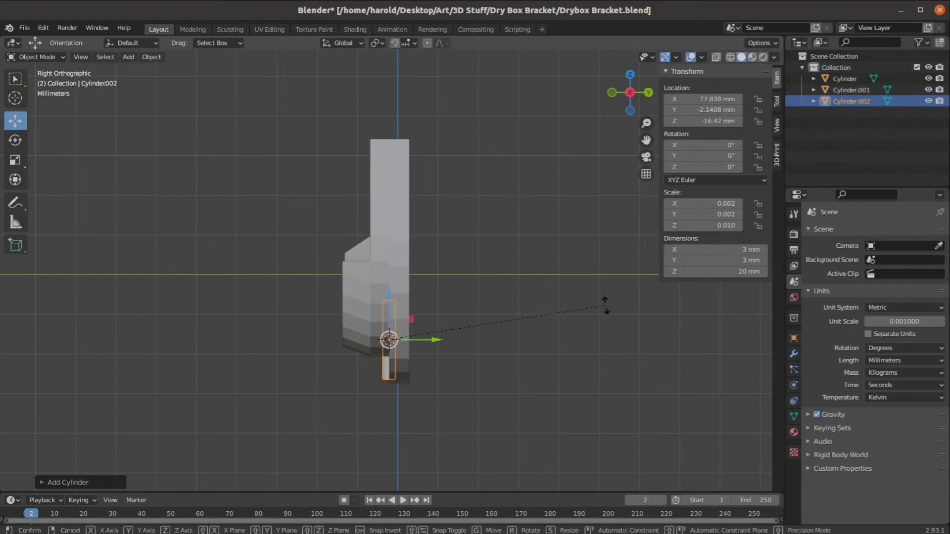
pyautogui.write('90')
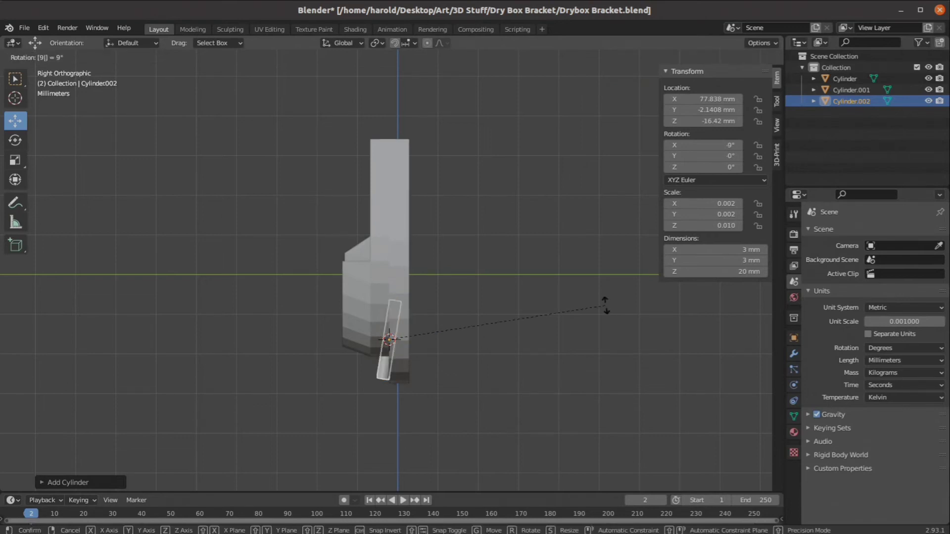
pyautogui.press('Return')
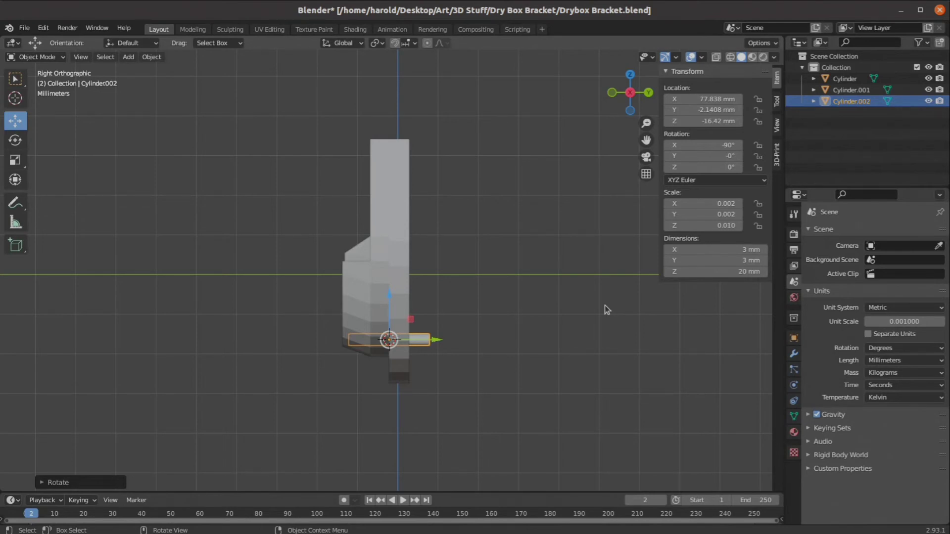
pyautogui.press('KP_7')
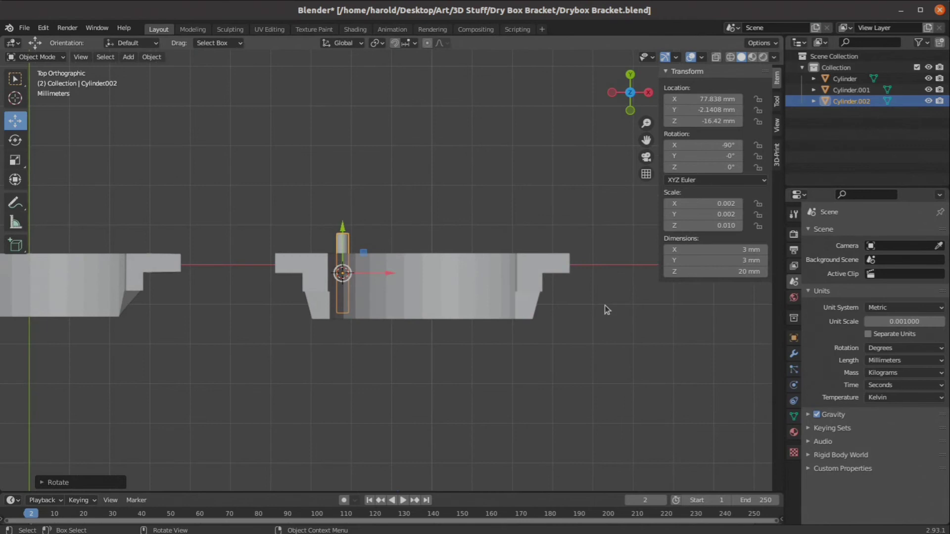
pyautogui.write('r90')
pyautogui.press('Return')
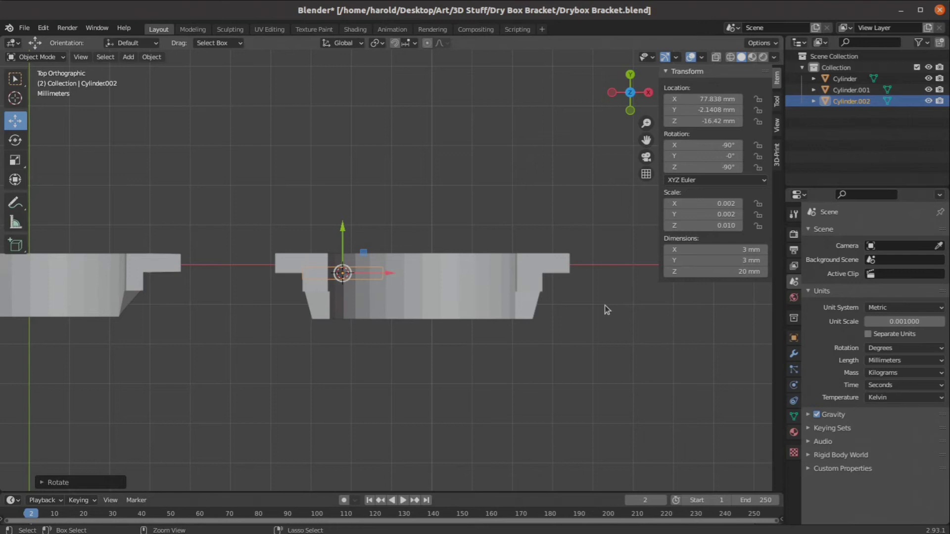
pyautogui.hotkey('ctrl', 'z')
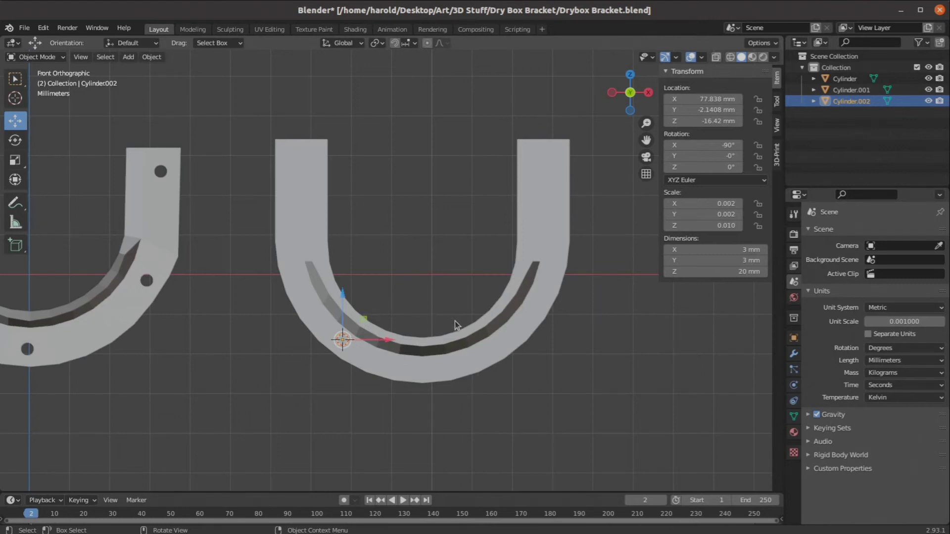
# In front view, move the cylinder along Z to about -17.32 mm, centring it on the flat outer band of the curve
pyautogui.moveTo(409, 298); pyautogui.dragTo(393, 316, button='middle')
pyautogui.scroll(3, 368, 359)
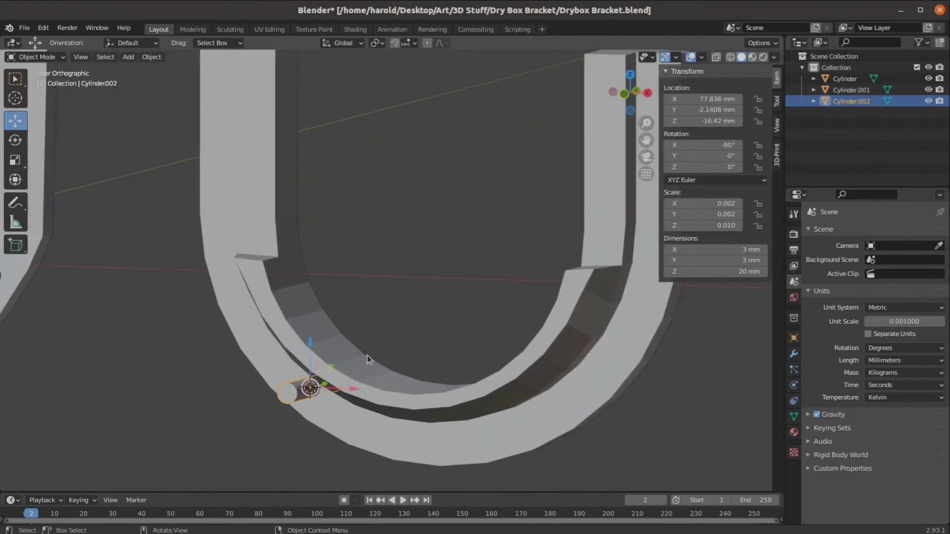
pyautogui.scroll(-3, 368, 359)
pyautogui.press('KP_1')
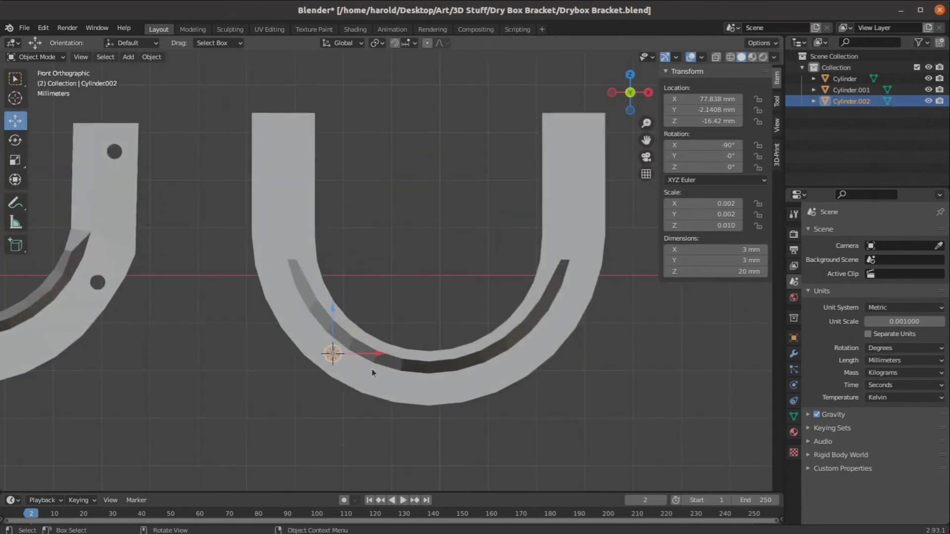
pyautogui.scroll(2, 372, 373)
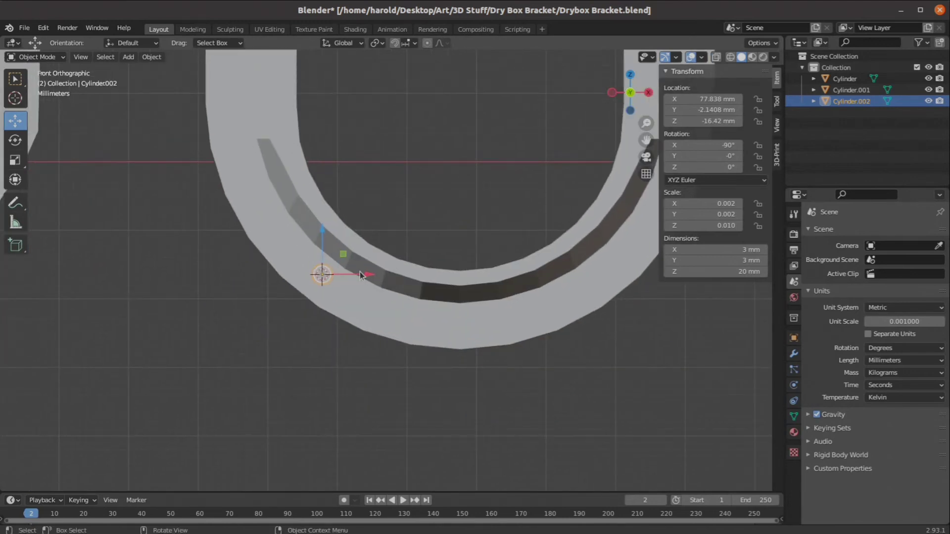
pyautogui.scroll(1, 365, 410)
pyautogui.press('g')
pyautogui.press('z')
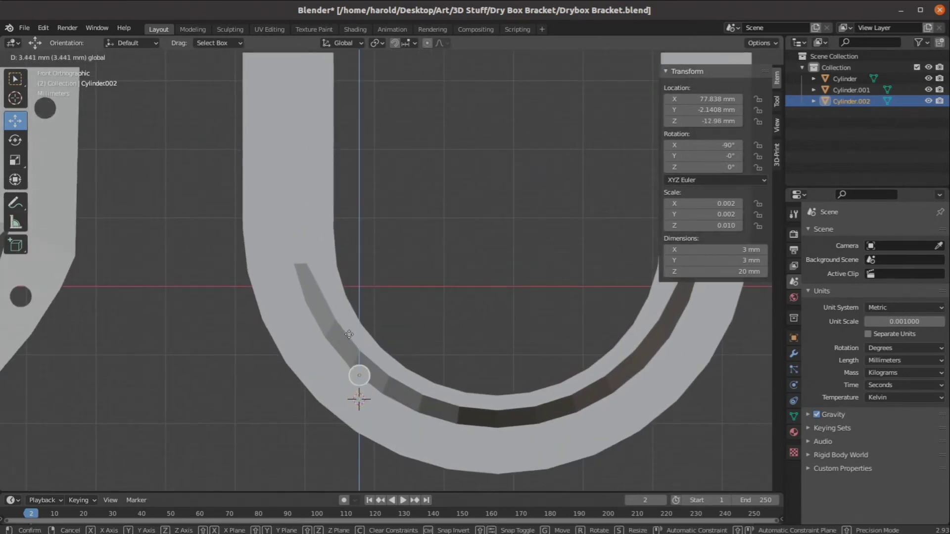
pyautogui.click(342, 364)
# In front view, add a 4 mm cube on the bracket's outer edge beside the cylinder, at about X 76.6 and Z -19.2 mm
pyautogui.keyDown('shift'); pyautogui.moveTo(346, 366); pyautogui.dragTo(487, 335, button='middle'); pyautogui.keyUp('shift')
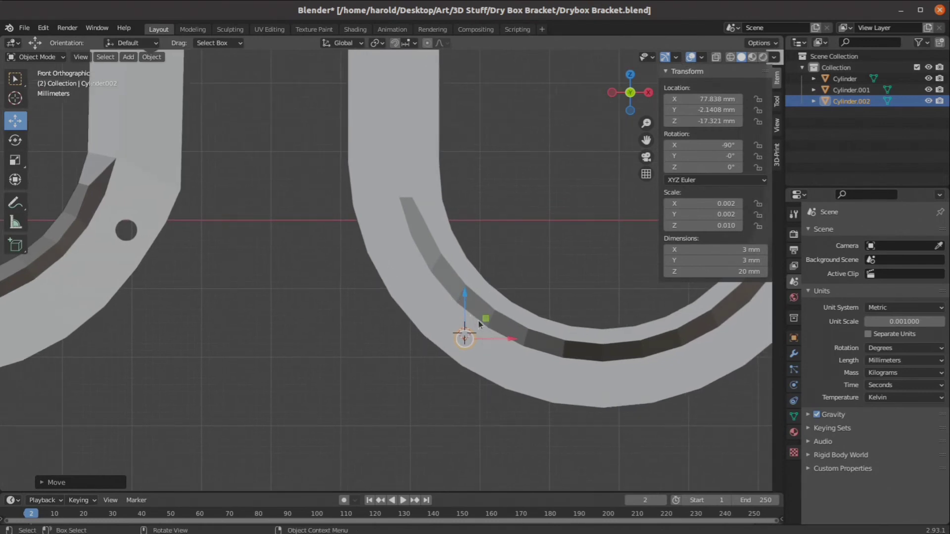
pyautogui.moveTo(476, 334); pyautogui.dragTo(391, 292, button='middle')
pyautogui.scroll(3, 531, 362)
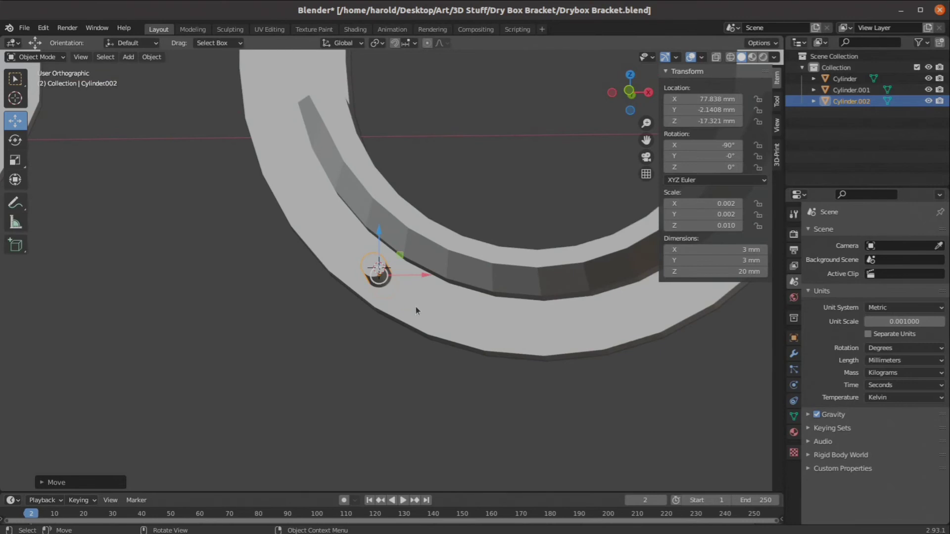
pyautogui.scroll(-5, 418, 307)
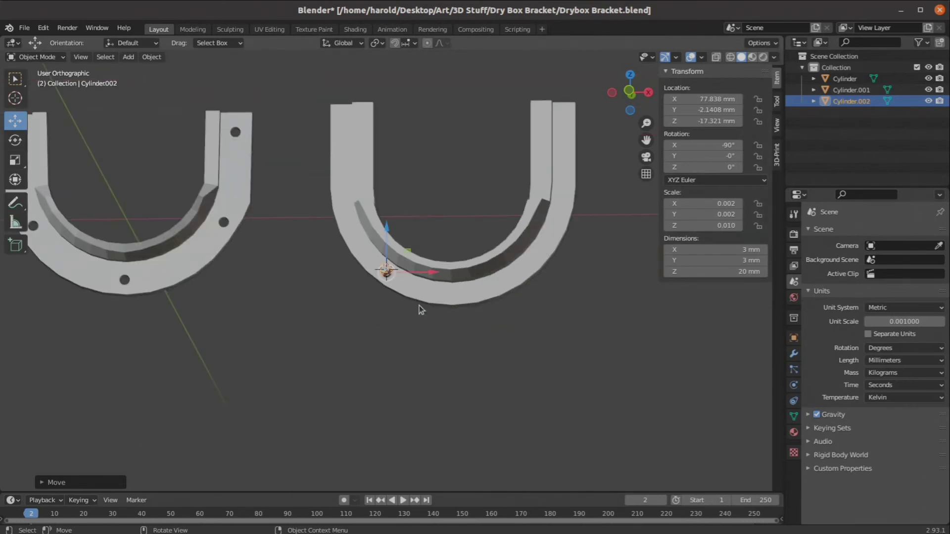
pyautogui.scroll(3, 419, 309)
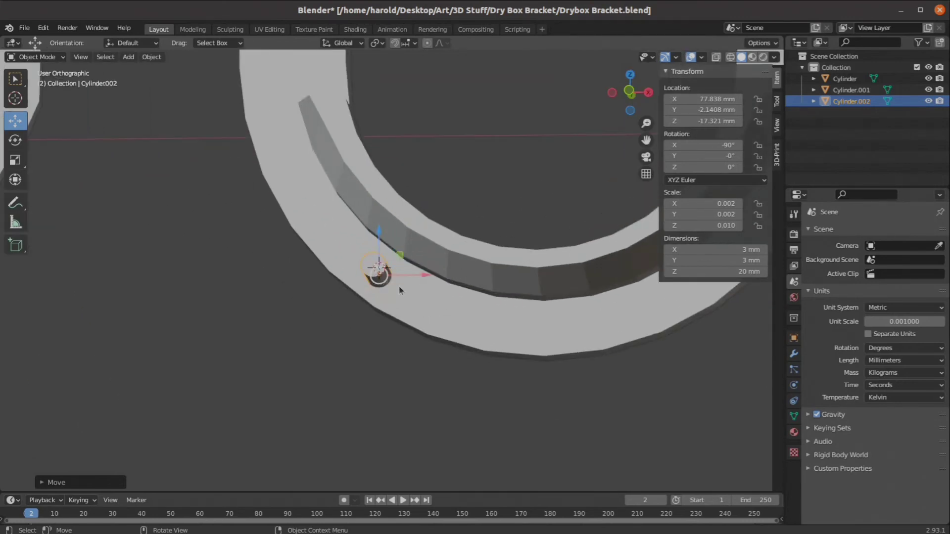
pyautogui.scroll(3, 409, 292)
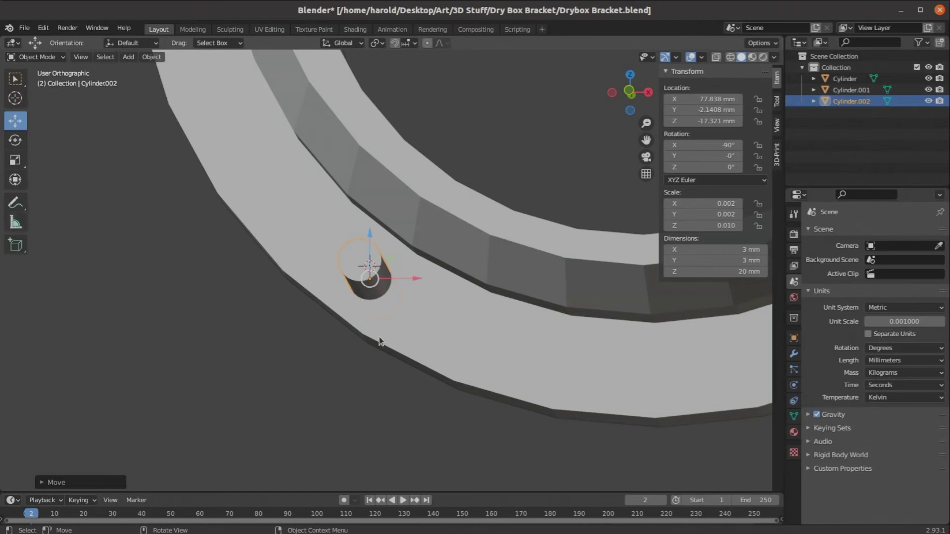
pyautogui.press('KP_1')
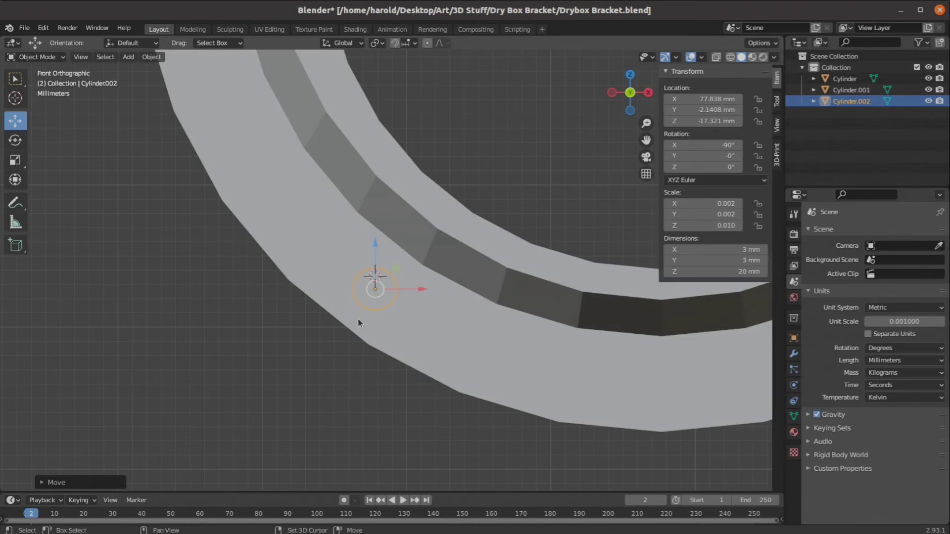
pyautogui.keyDown('shift'); pyautogui.rightClick(356, 317); pyautogui.keyUp('shift')
pyautogui.click(128, 57)
pyautogui.moveTo(148, 74)
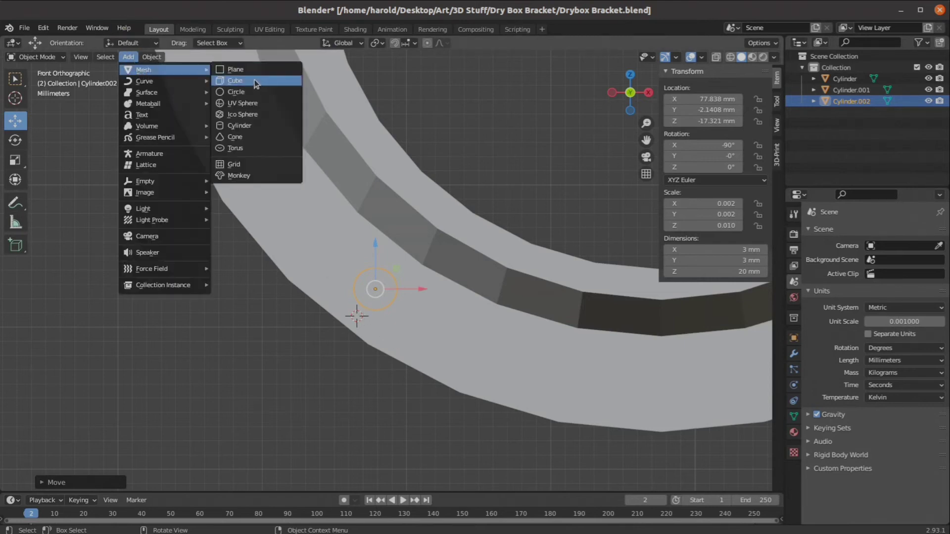
pyautogui.click(255, 80)
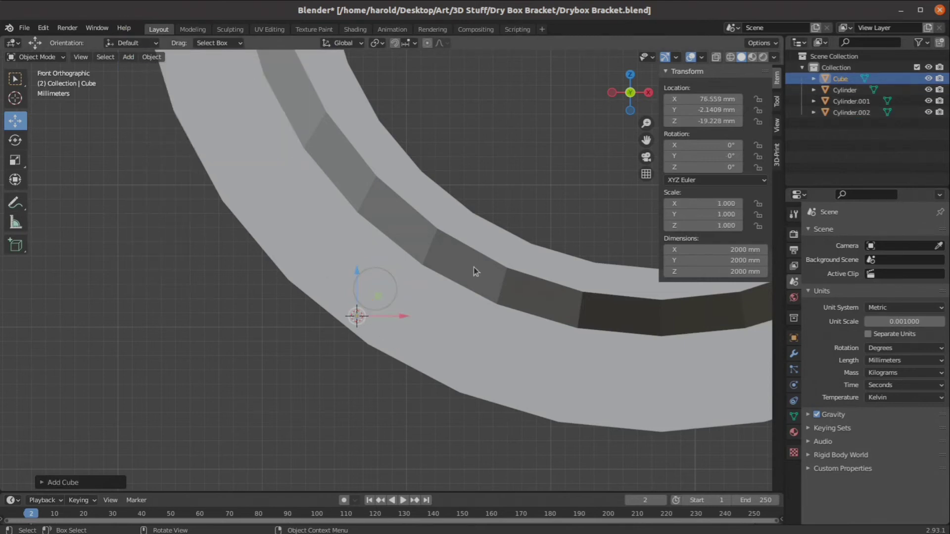
pyautogui.click(42, 483)
pyautogui.click(145, 384)
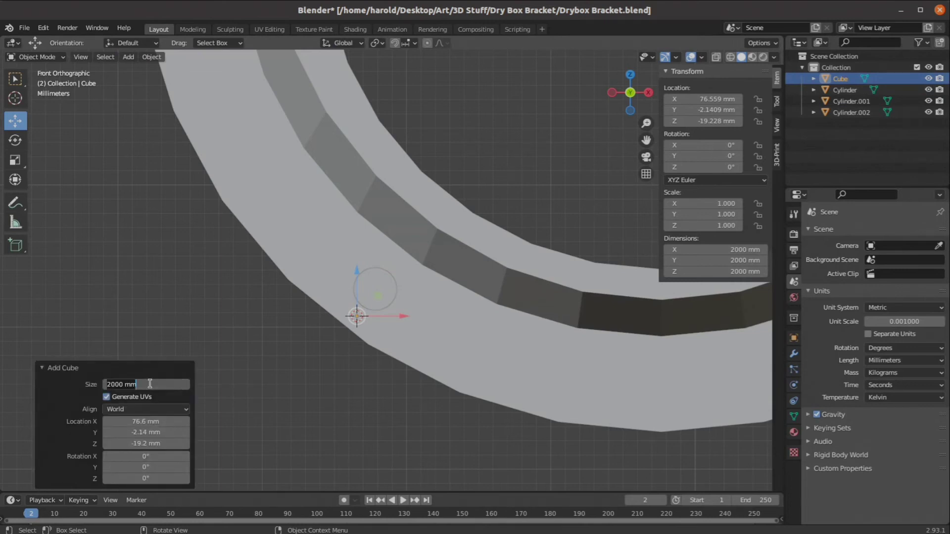
pyautogui.write('4')
pyautogui.press('Return')
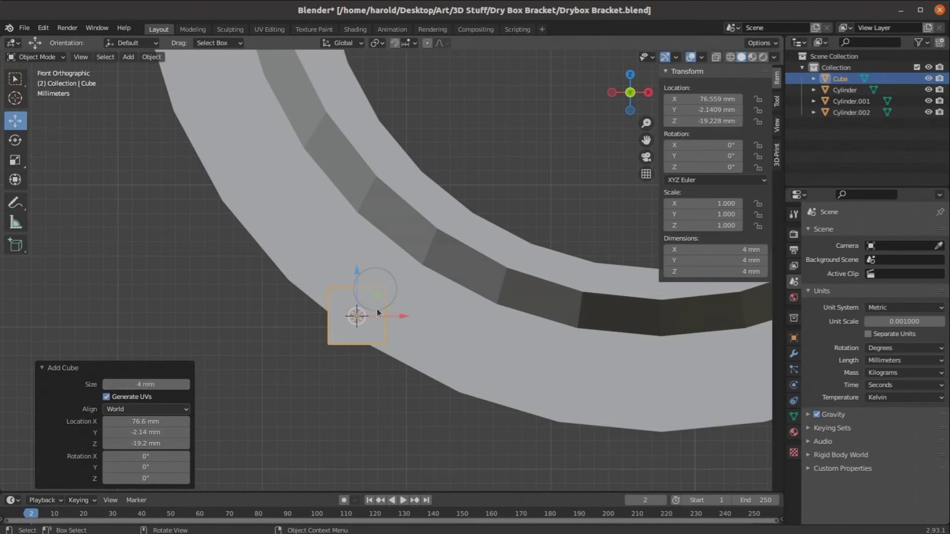
# Scale the cube to about 2.21 mm per side and rotate it about 36.3° to align with the bracket's outer edge
pyautogui.press('s')
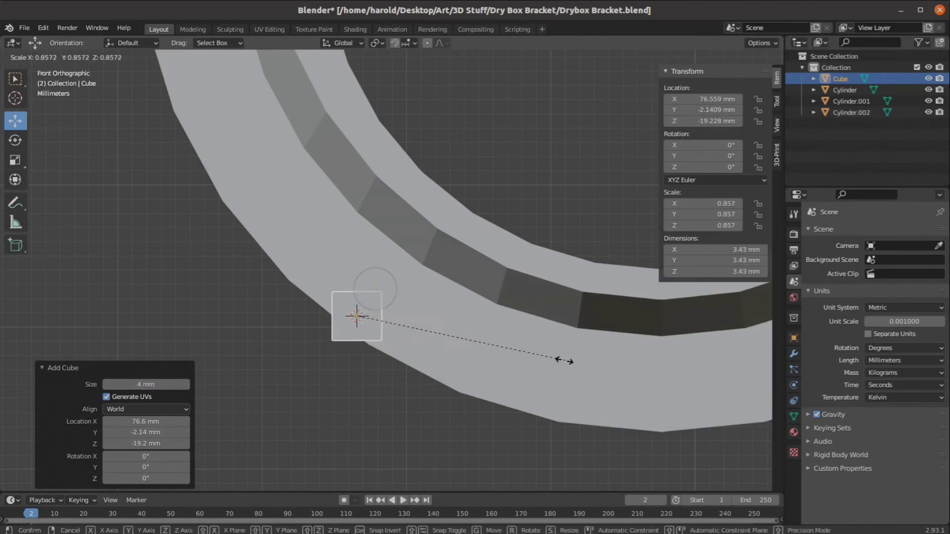
pyautogui.click(491, 355)
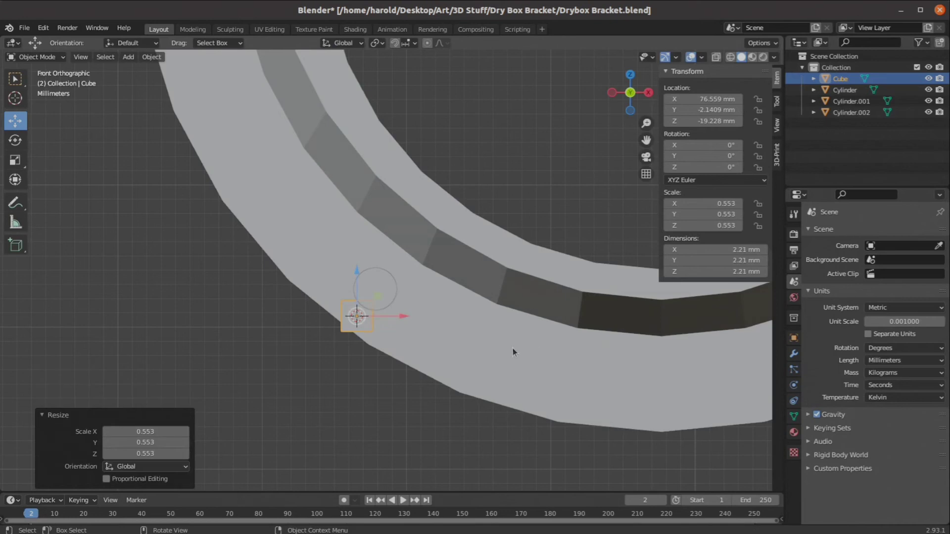
pyautogui.press('r')
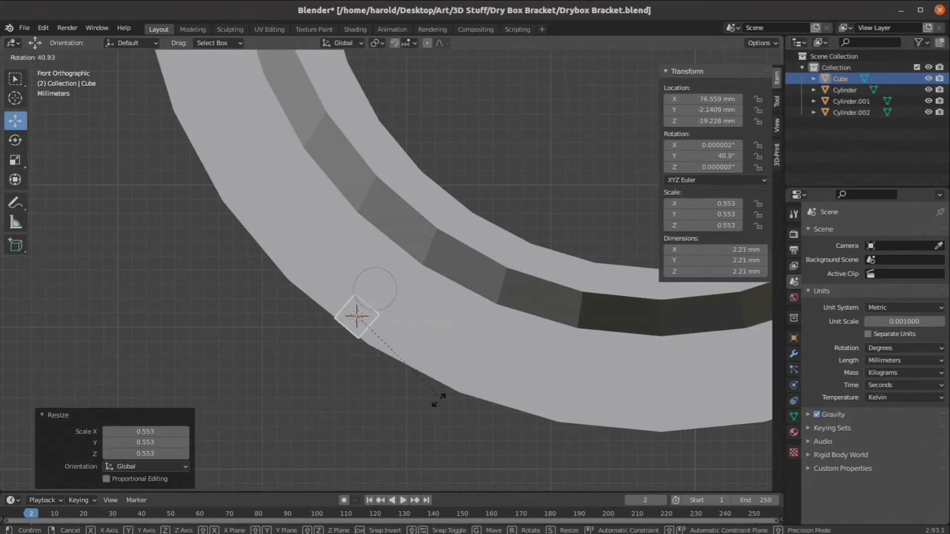
pyautogui.click(447, 394)
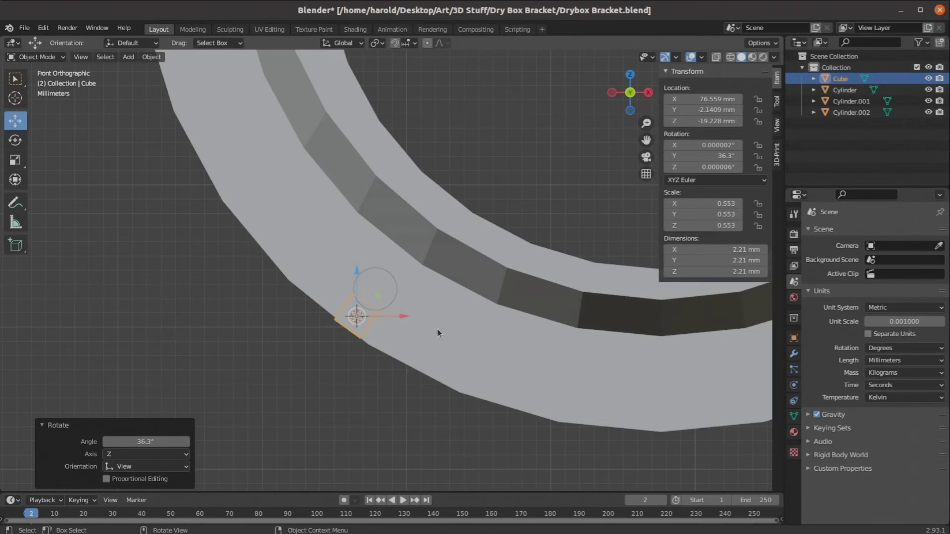
# In the bracket's mesh, select both outer rim edge loops and scale them by about 1.101 in front view to widen the outer band
pyautogui.click(461, 395)
pyautogui.press('Tab')
pyautogui.moveTo(454, 426); pyautogui.dragTo(450, 335, button='middle')
pyautogui.scroll(-4, 478, 387)
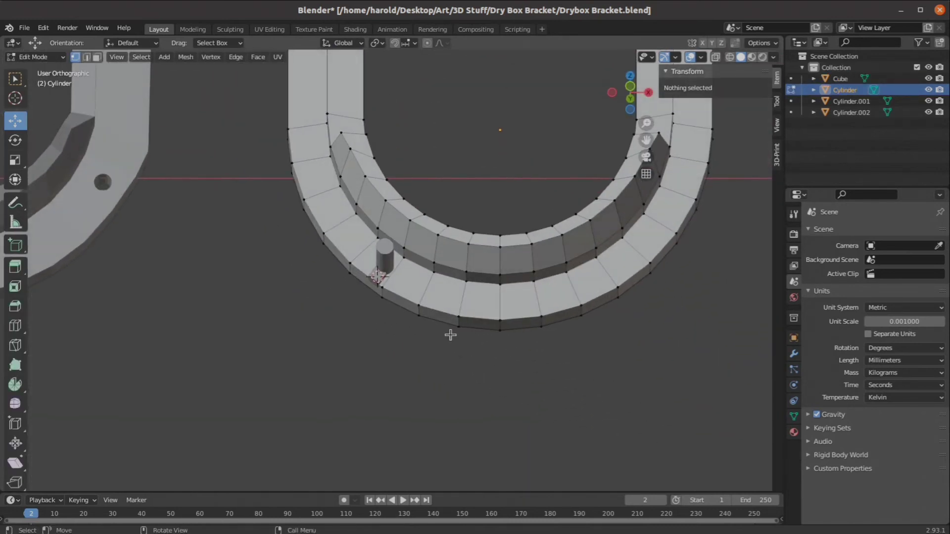
pyautogui.keyDown('alt'); pyautogui.click(439, 310); pyautogui.keyUp('alt')
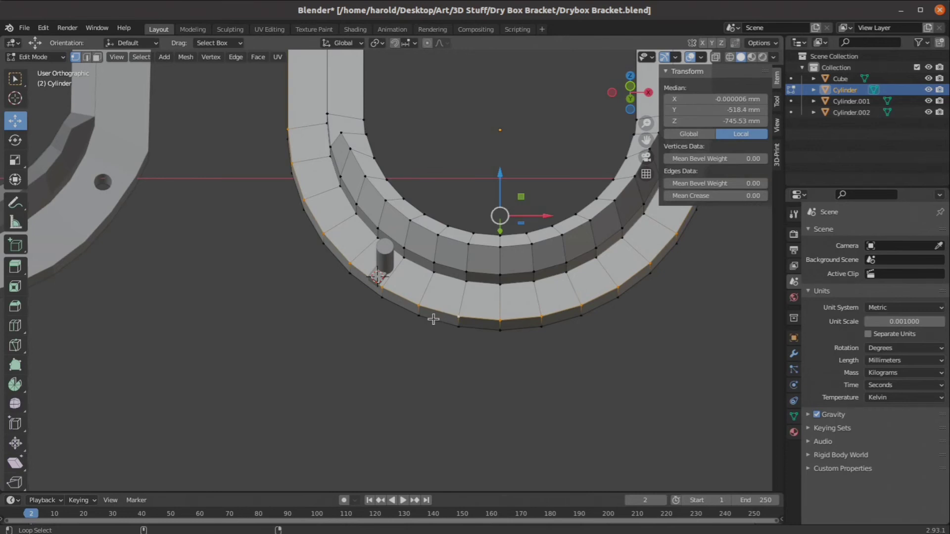
pyautogui.keyDown('alt'); pyautogui.keyDown('shift'); pyautogui.click(433, 320); pyautogui.keyUp('shift'); pyautogui.keyUp('alt')
pyautogui.scroll(5, 435, 327)
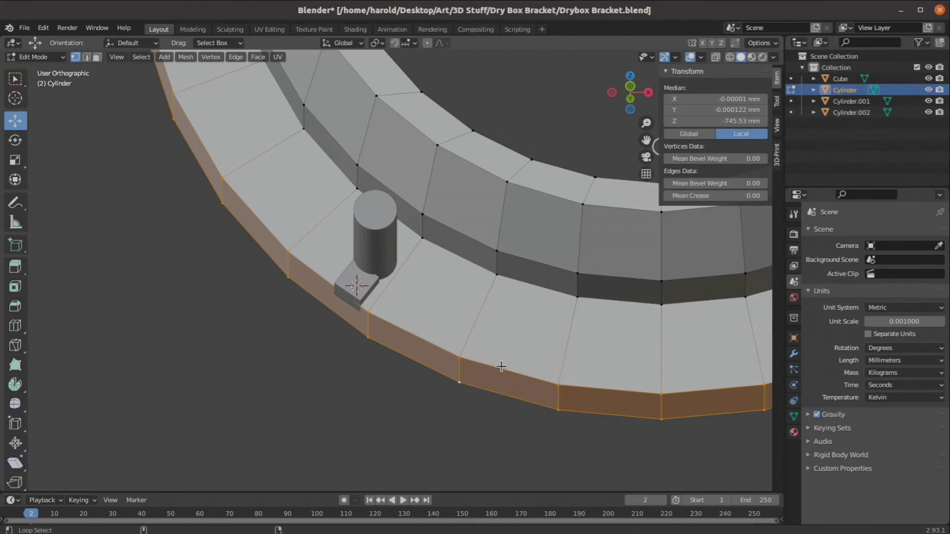
pyautogui.scroll(-2, 501, 367)
pyautogui.scroll(-6, 503, 366)
pyautogui.moveTo(502, 366); pyautogui.dragTo(474, 356, button='middle')
pyautogui.scroll(2, 565, 337)
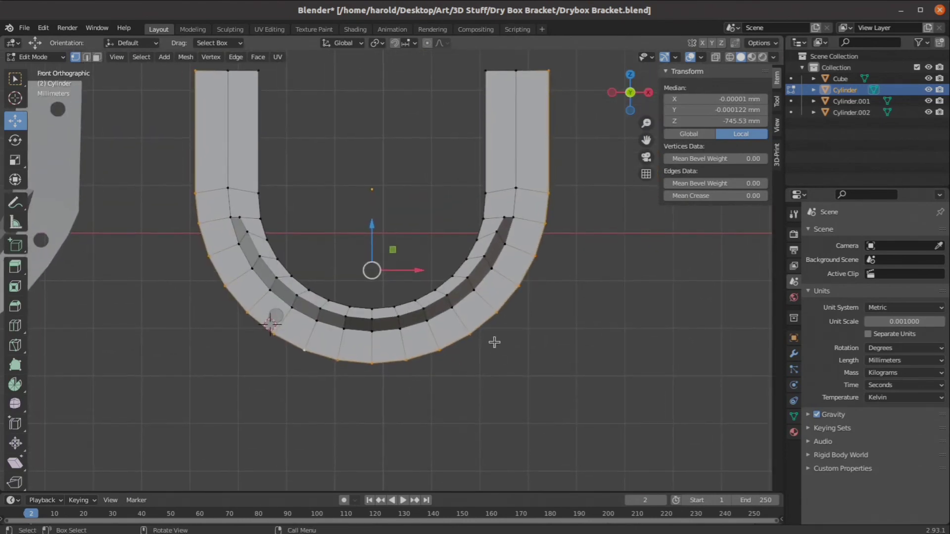
pyautogui.press('s')
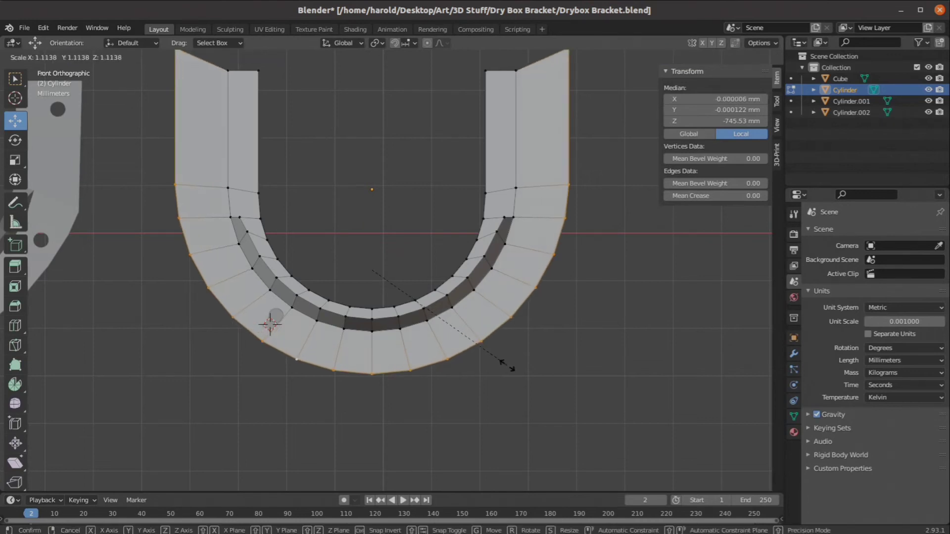
pyautogui.click(504, 364)
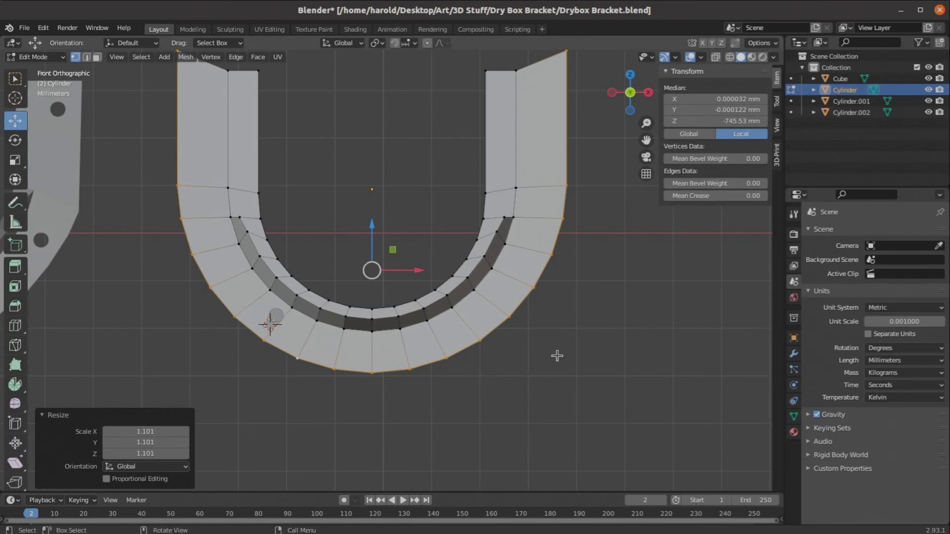
# With X-ray on, select all vertices at the tops of both bracket legs and flatten them by scaling to 0 along Z
pyautogui.keyDown('shift'); pyautogui.moveTo(594, 338); pyautogui.dragTo(574, 427, button='middle'); pyautogui.keyUp('shift')
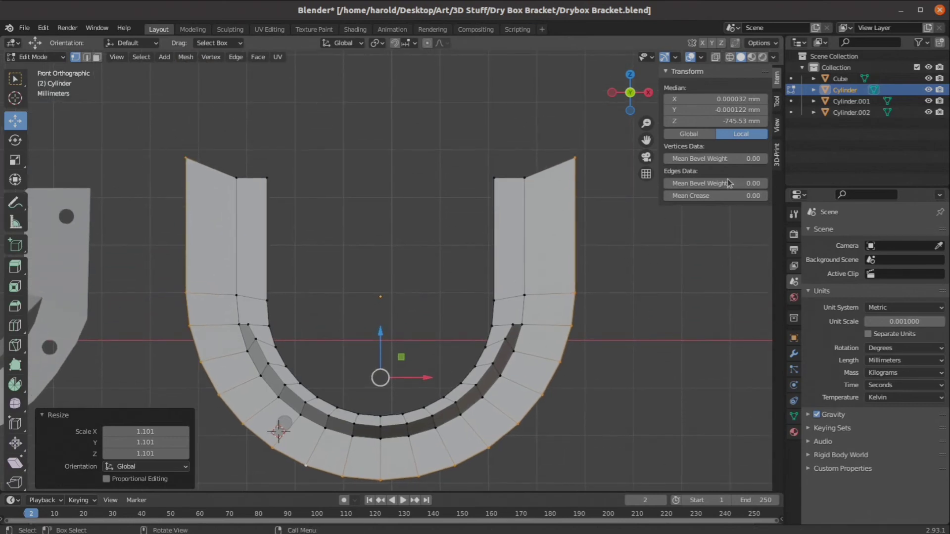
pyautogui.click(715, 57)
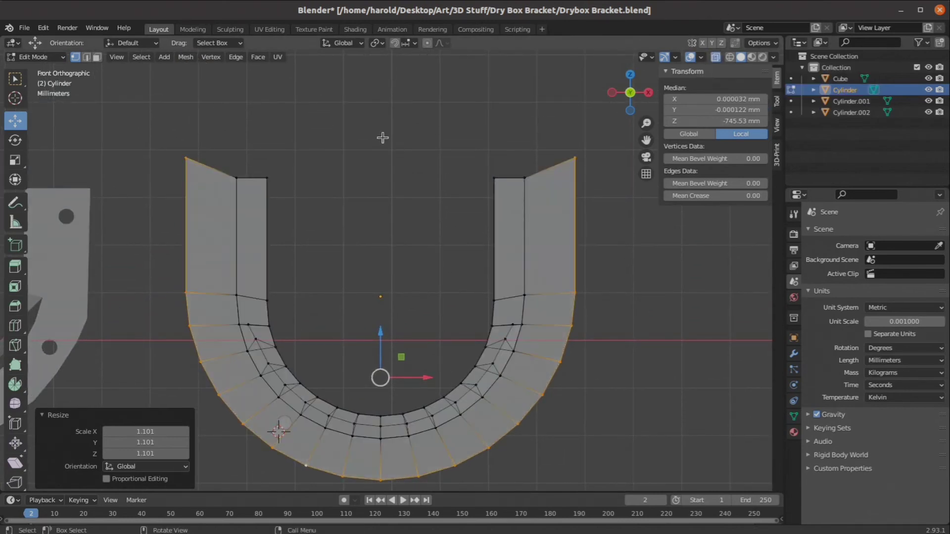
pyautogui.click(59, 129)
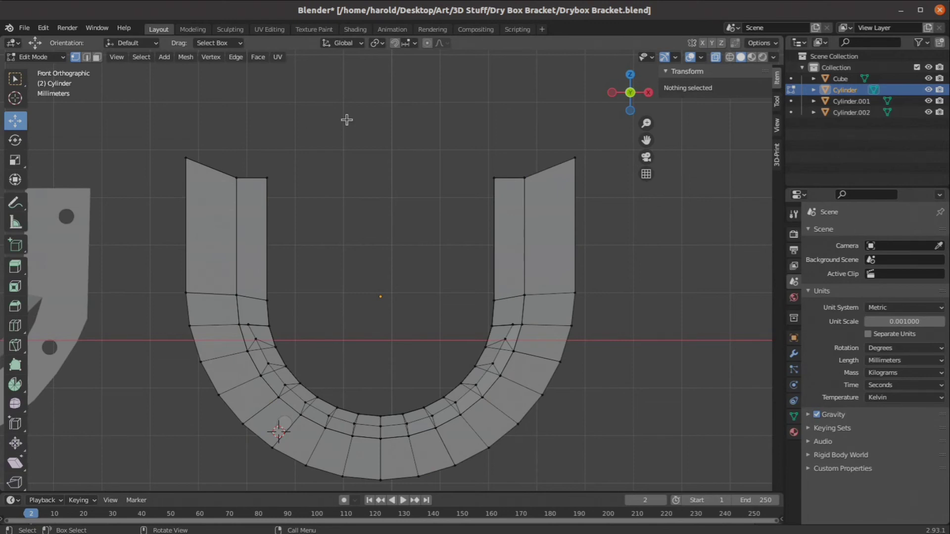
pyautogui.moveTo(136, 118); pyautogui.dragTo(615, 198)
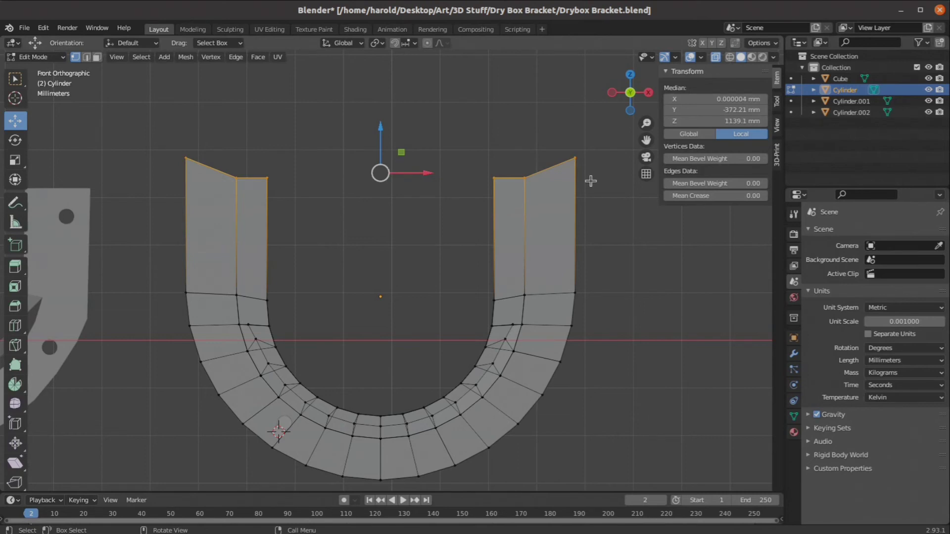
pyautogui.press('s')
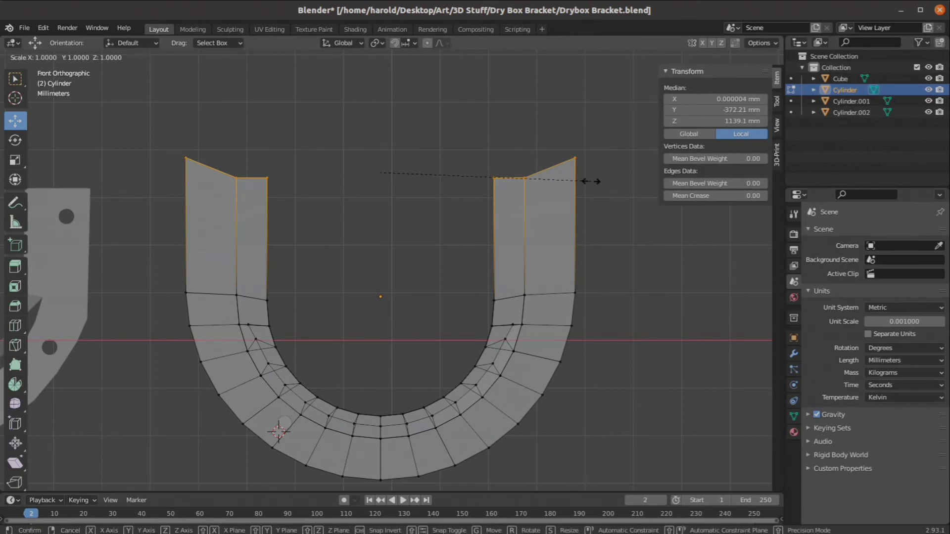
pyautogui.press('z')
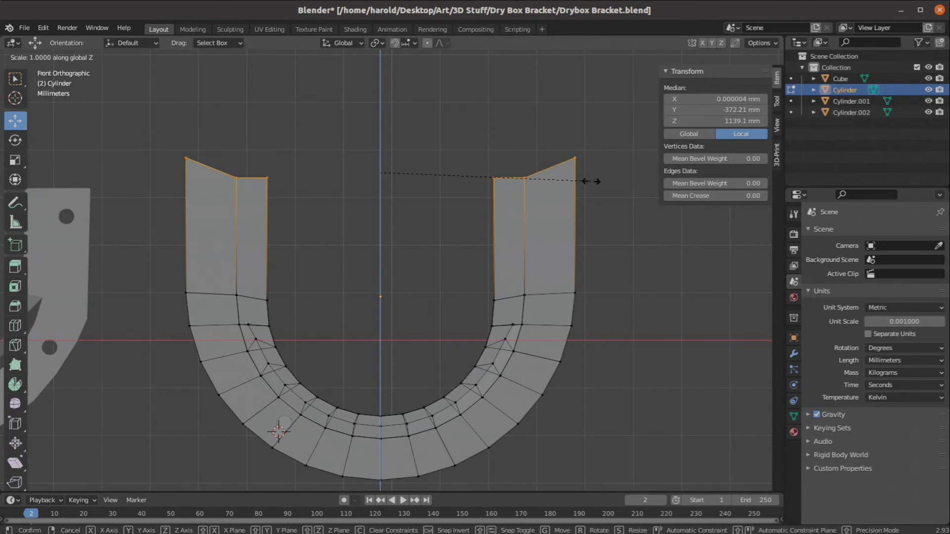
pyautogui.press('0')
pyautogui.press('Return')
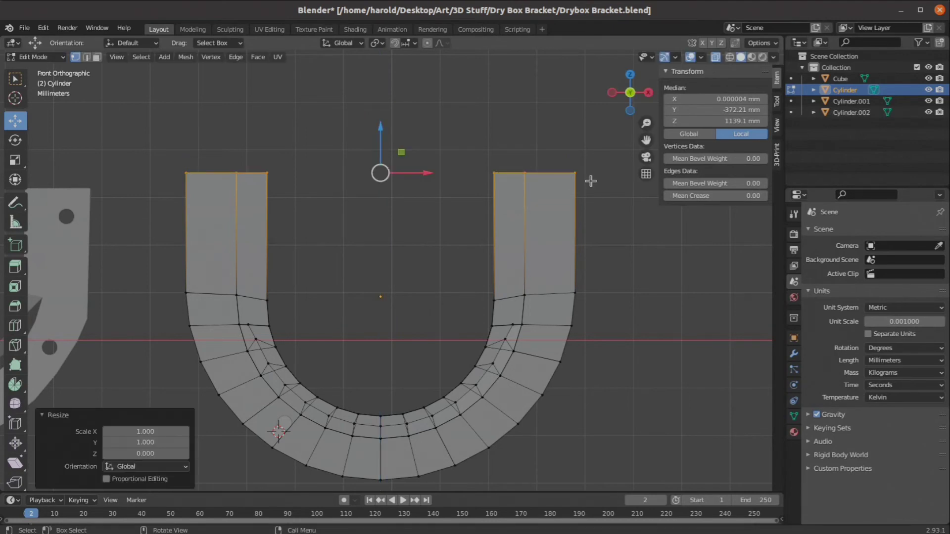
# In right view, select all vertices of the bracket's flat back face, flatten them by scaling to 0 along Y, and clear the selection
pyautogui.press('KP_3')
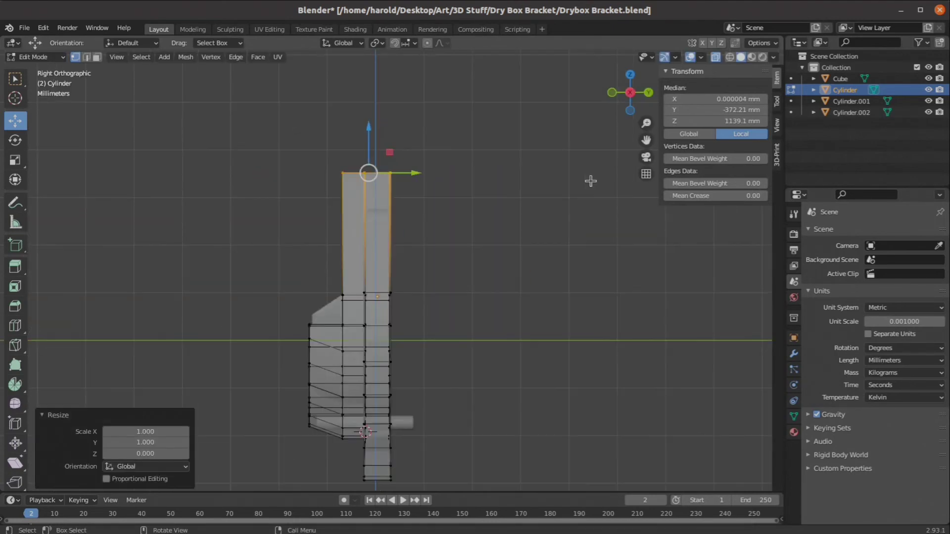
pyautogui.keyDown('shift'); pyautogui.moveTo(593, 272); pyautogui.dragTo(439, 86, button='middle'); pyautogui.keyUp('shift')
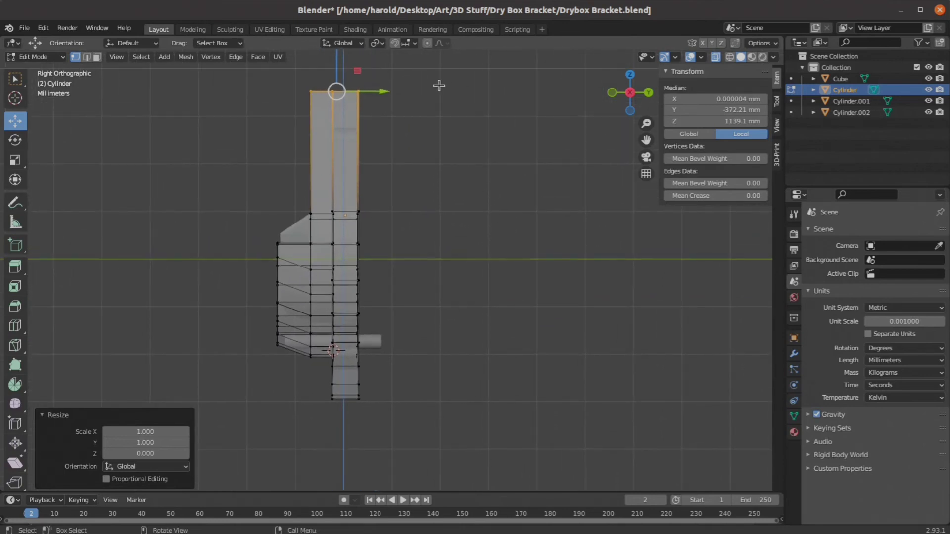
pyautogui.click(439, 86)
pyautogui.moveTo(411, 72); pyautogui.dragTo(350, 455)
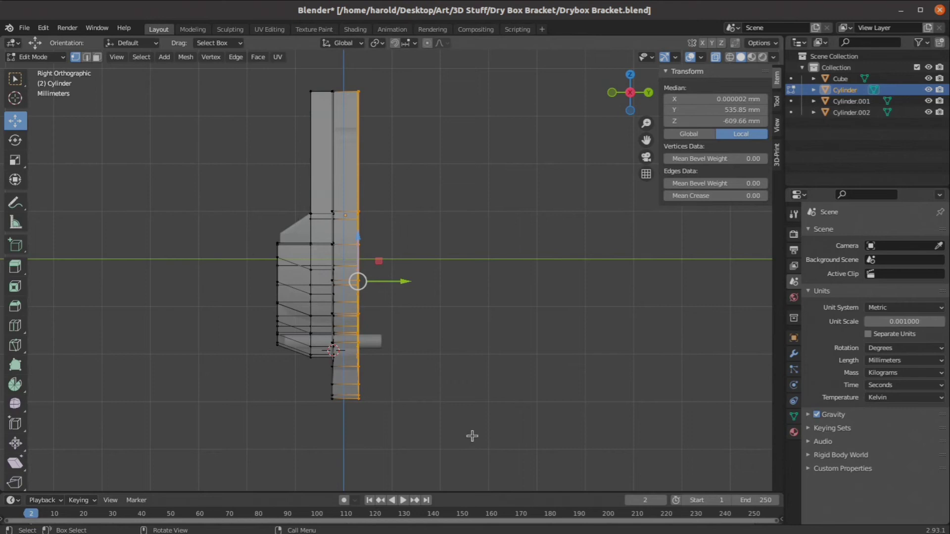
pyautogui.press('s')
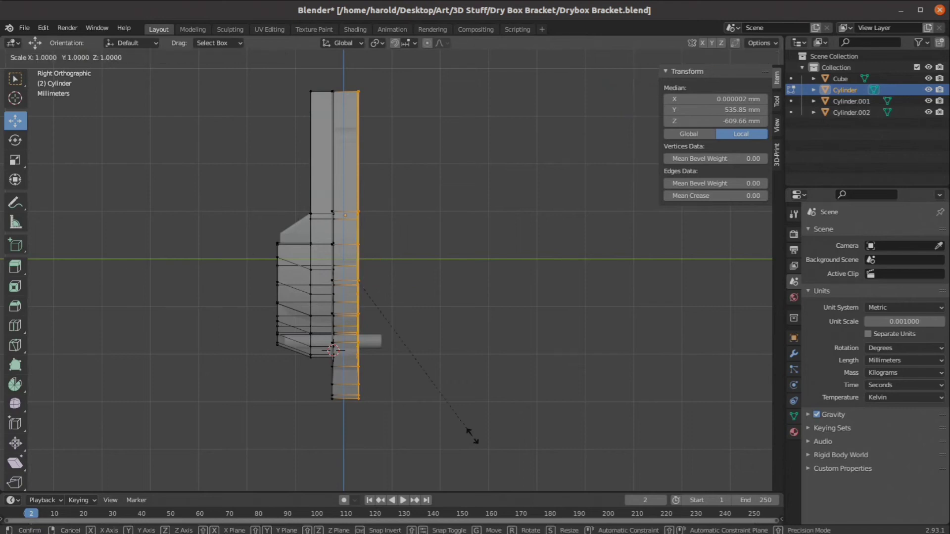
pyautogui.write('y')
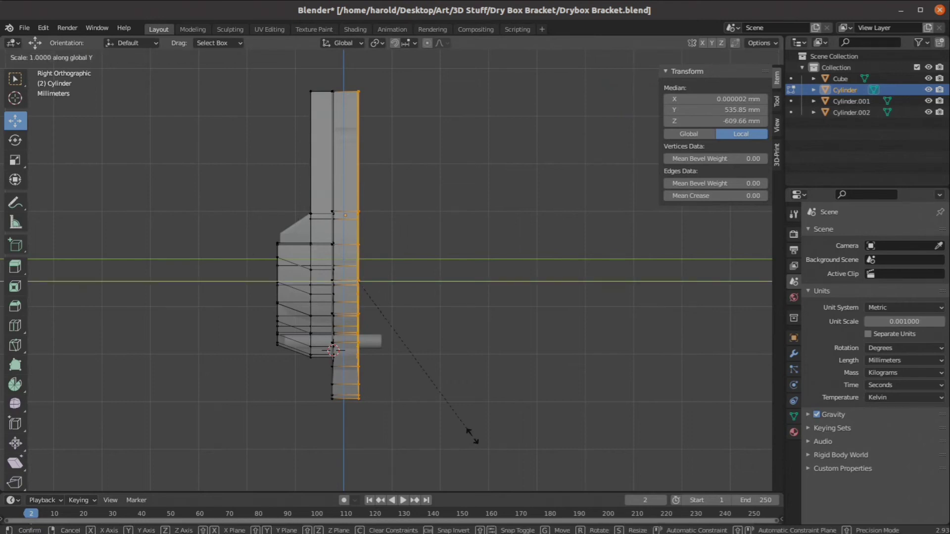
pyautogui.write('0')
pyautogui.press('Return')
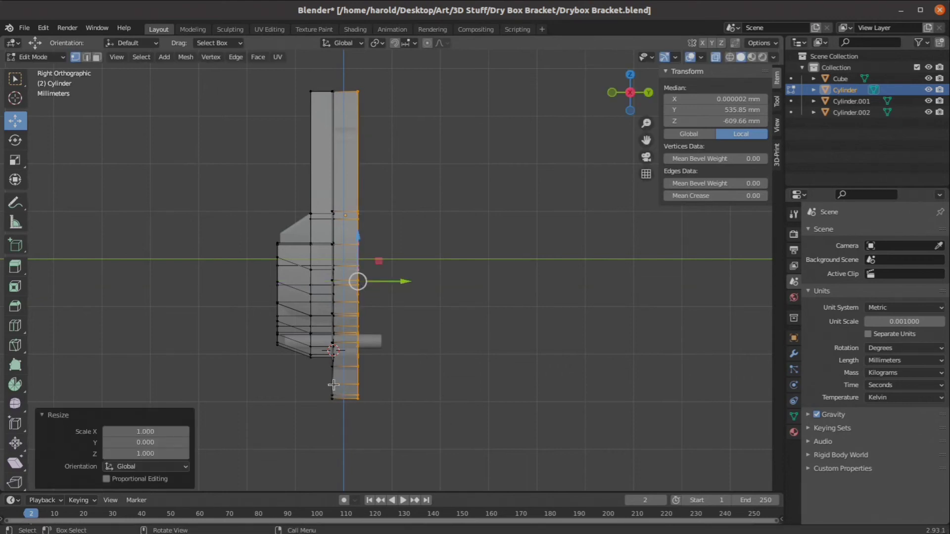
pyautogui.moveTo(428, 384); pyautogui.dragTo(503, 391, button='middle')
pyautogui.hotkey('alt', 'a')
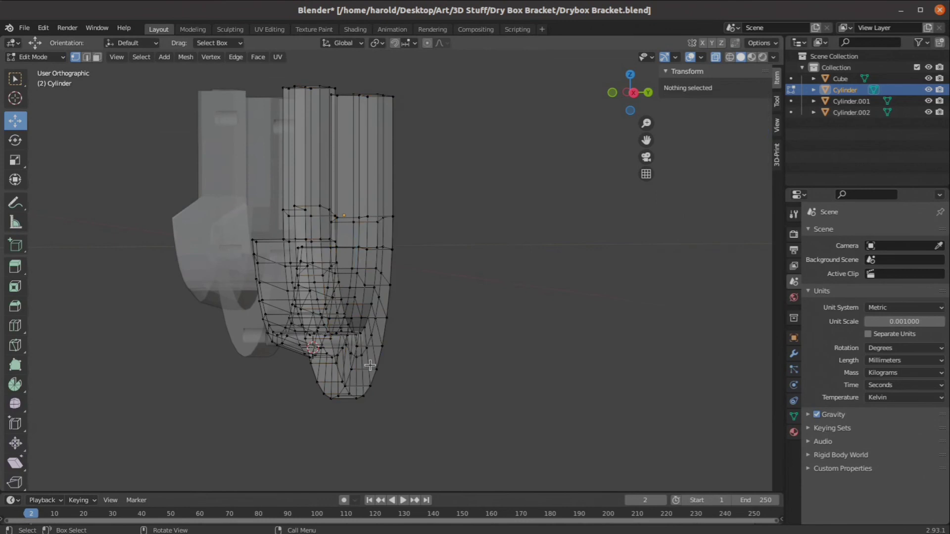
pyautogui.moveTo(446, 331); pyautogui.dragTo(560, 147, button='middle')
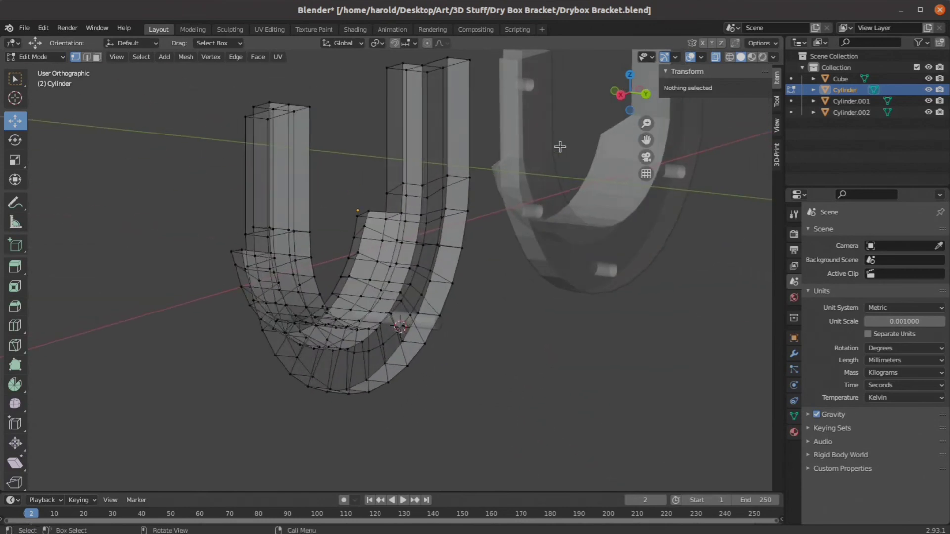
# With X-ray off, select the front edge loop of the outer band and move it about 0.27 mm along Y in right view
pyautogui.click(716, 57)
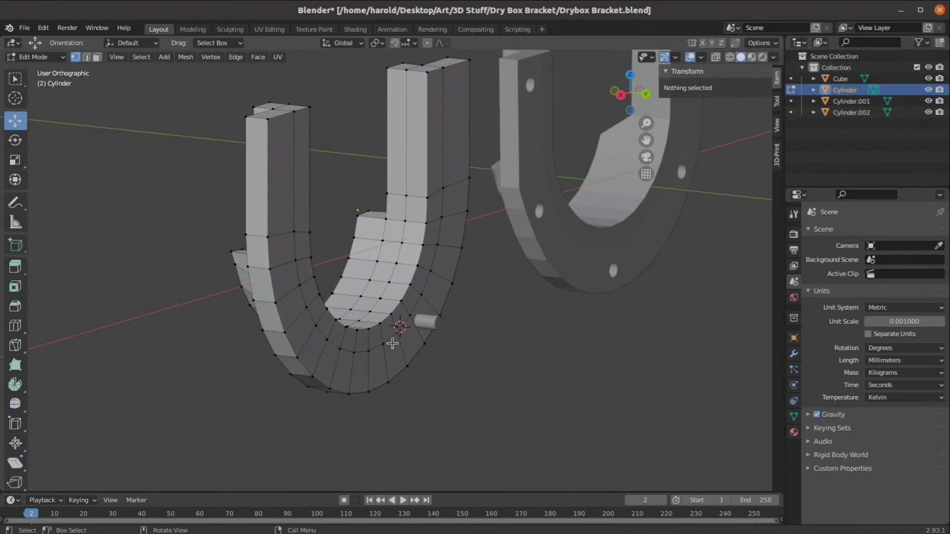
pyautogui.moveTo(402, 298); pyautogui.dragTo(415, 275, button='middle')
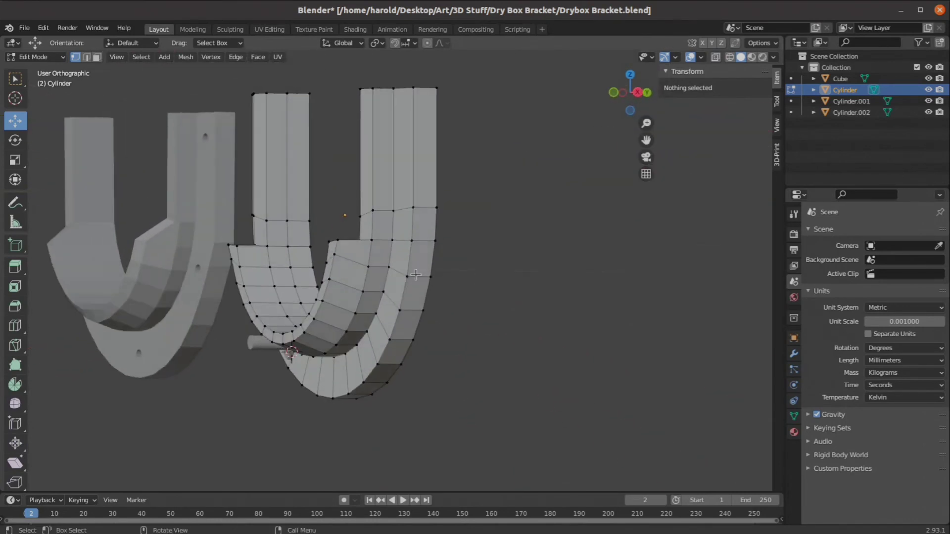
pyautogui.keyDown('alt'); pyautogui.click(415, 183); pyautogui.keyUp('alt')
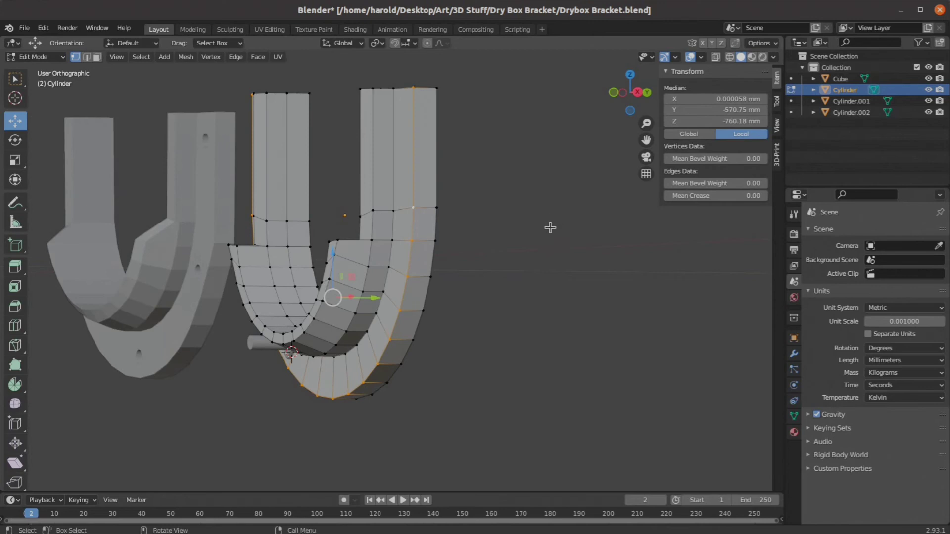
pyautogui.press('KP_3')
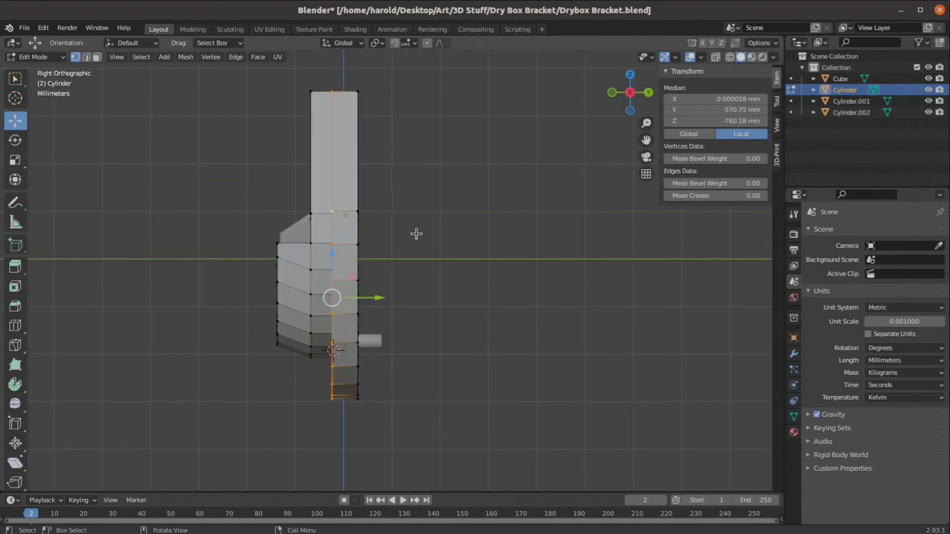
pyautogui.scroll(8, 376, 298)
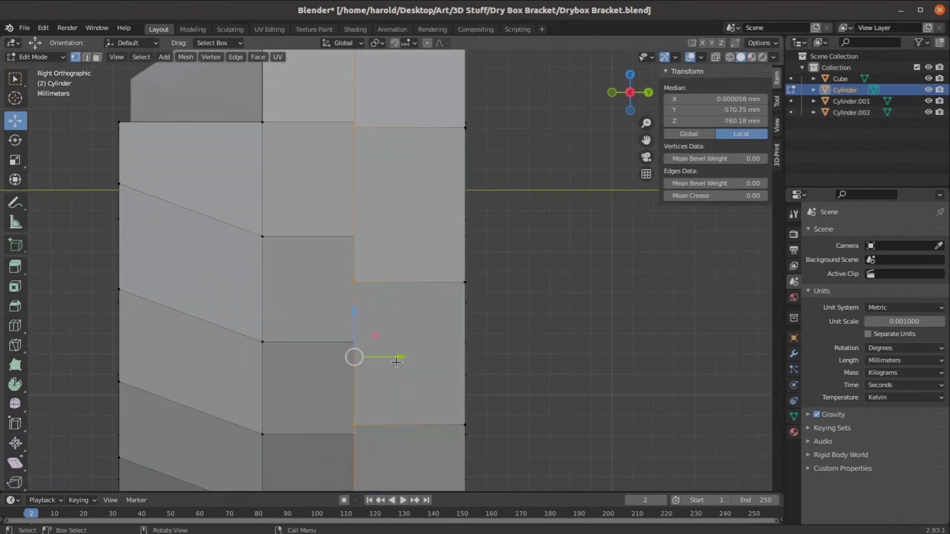
pyautogui.moveTo(399, 357); pyautogui.dragTo(405, 363)
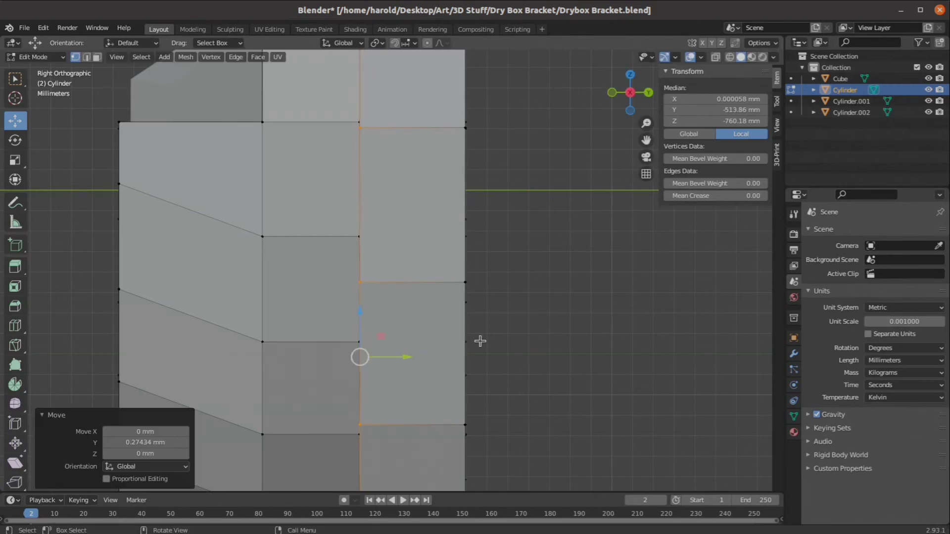
# With X-ray on, fine-tune the loop by about -0.016 mm along Y to line it up with the neighbouring inner vertices
pyautogui.click(716, 57)
pyautogui.moveTo(404, 357); pyautogui.dragTo(412, 360)
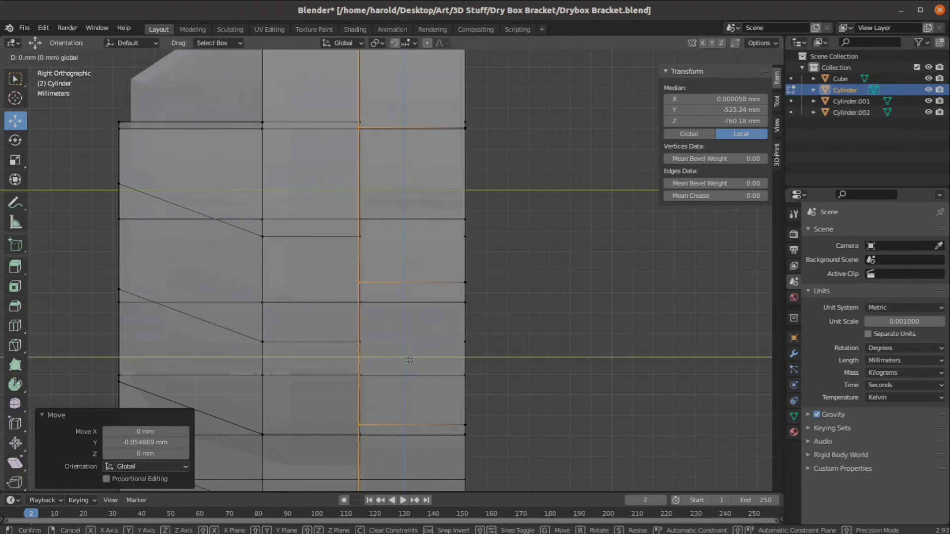
pyautogui.click(410, 359)
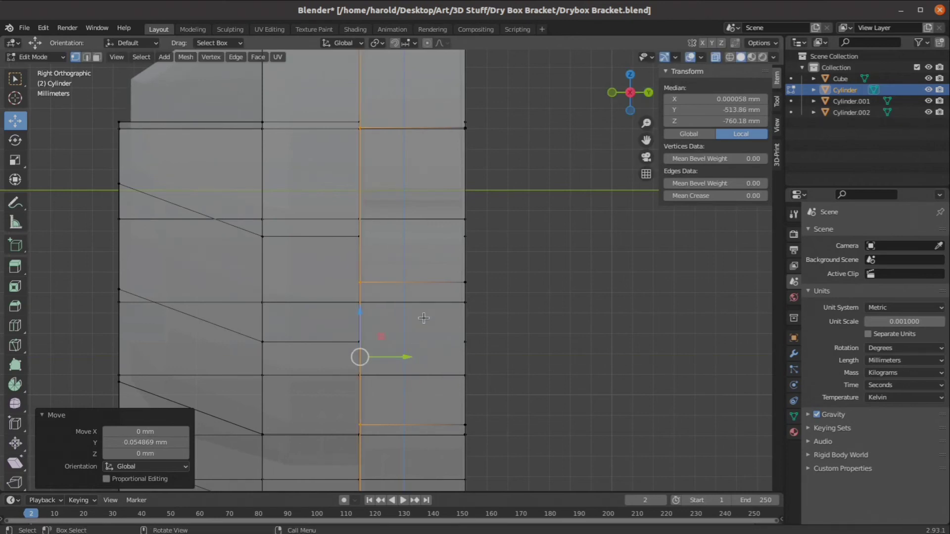
pyautogui.scroll(8, 403, 311)
pyautogui.keyDown('shift'); pyautogui.moveTo(291, 338); pyautogui.dragTo(381, 140, button='middle'); pyautogui.keyUp('shift')
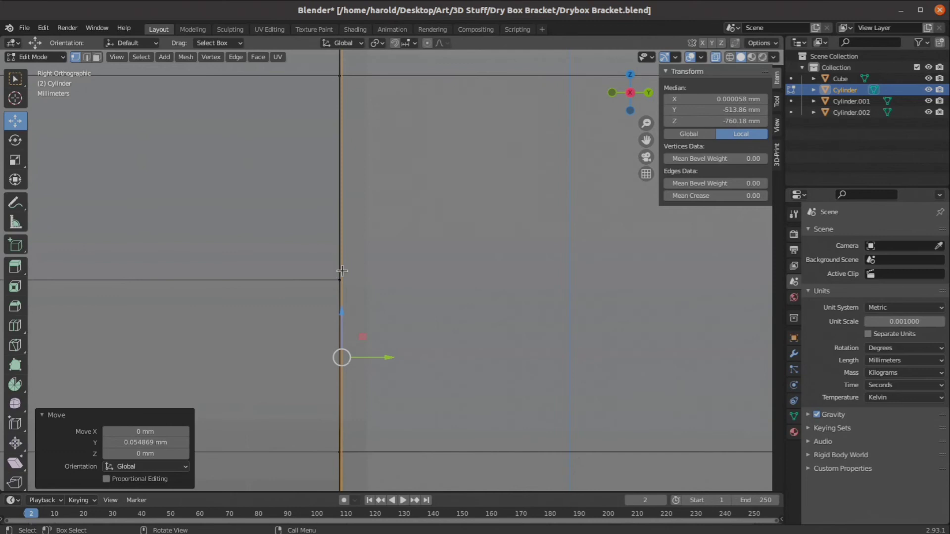
pyautogui.moveTo(389, 359); pyautogui.dragTo(388, 364)
pyautogui.scroll(-3, 425, 341)
pyautogui.scroll(-4, 426, 341)
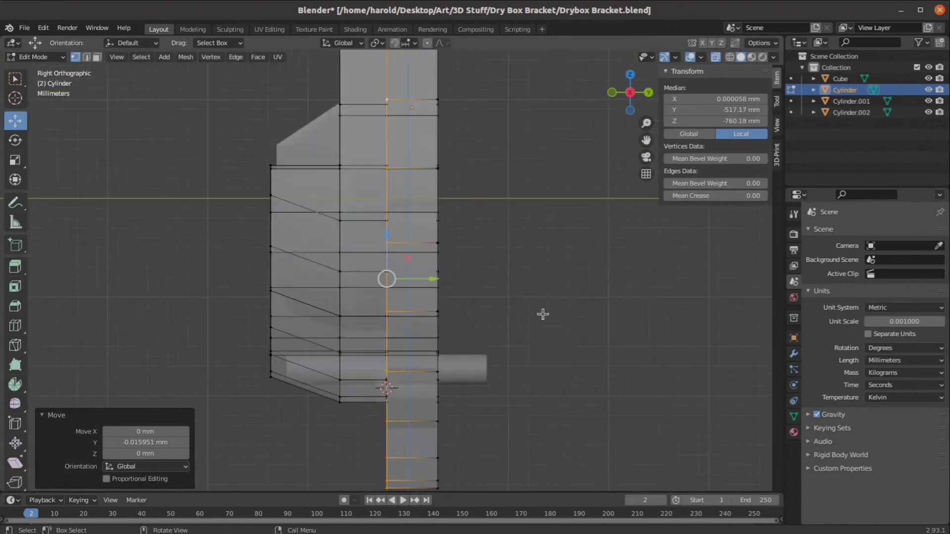
# Select the whole column of vertices at the outer band's front plane, flatten it by scaling to 0 along Y, and clear the selection
pyautogui.scroll(-3, 539, 297)
pyautogui.click(494, 104)
pyautogui.moveTo(383, 82); pyautogui.dragTo(389, 398)
pyautogui.moveTo(389, 397); pyautogui.dragTo(526, 341, button='middle')
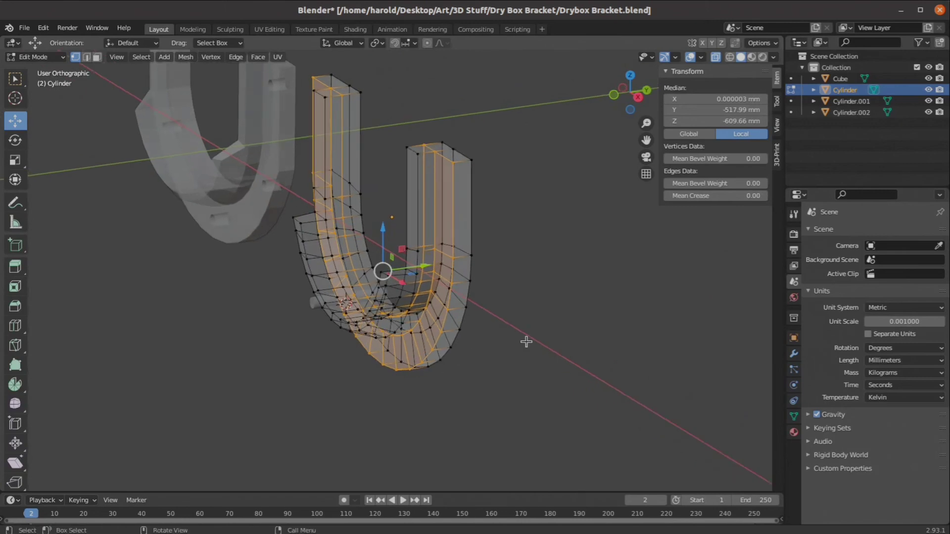
pyautogui.press('s')
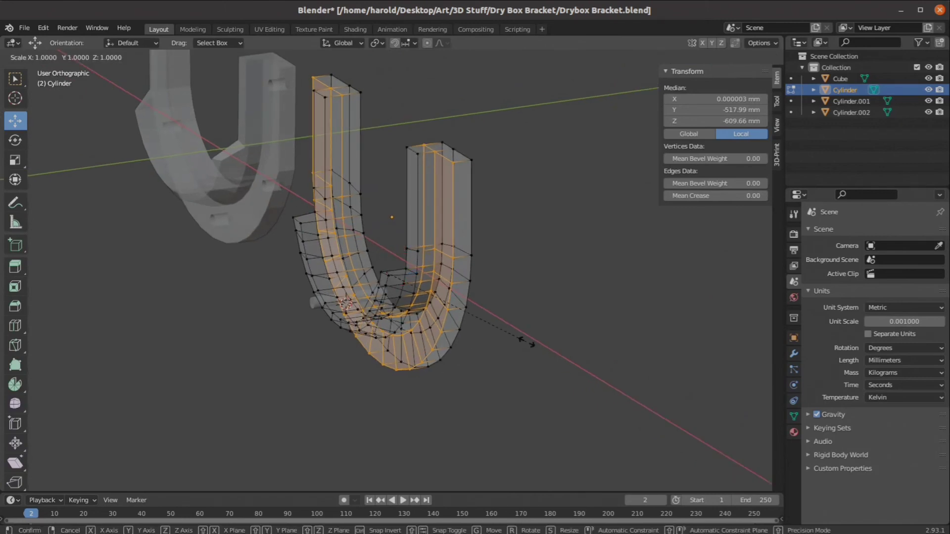
pyautogui.press('y')
pyautogui.press('0')
pyautogui.press('Return')
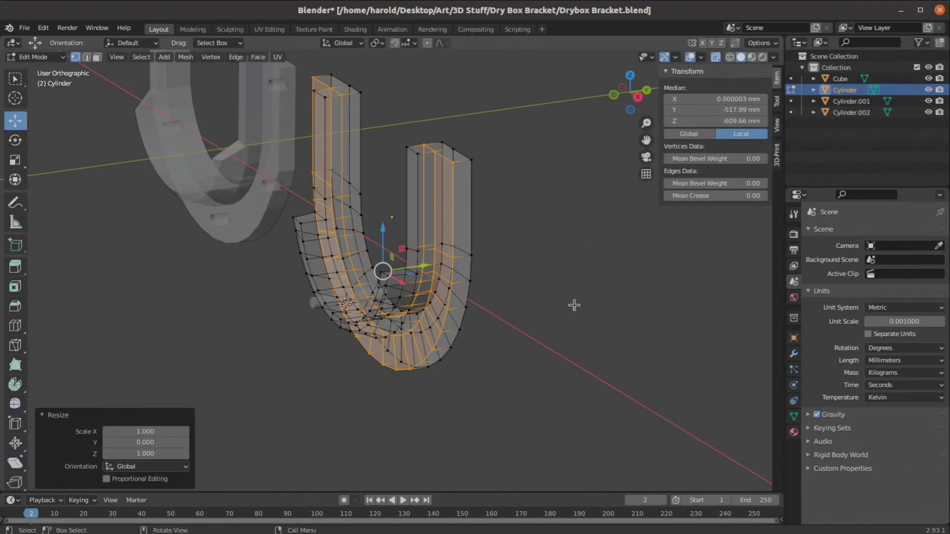
pyautogui.click(581, 283)
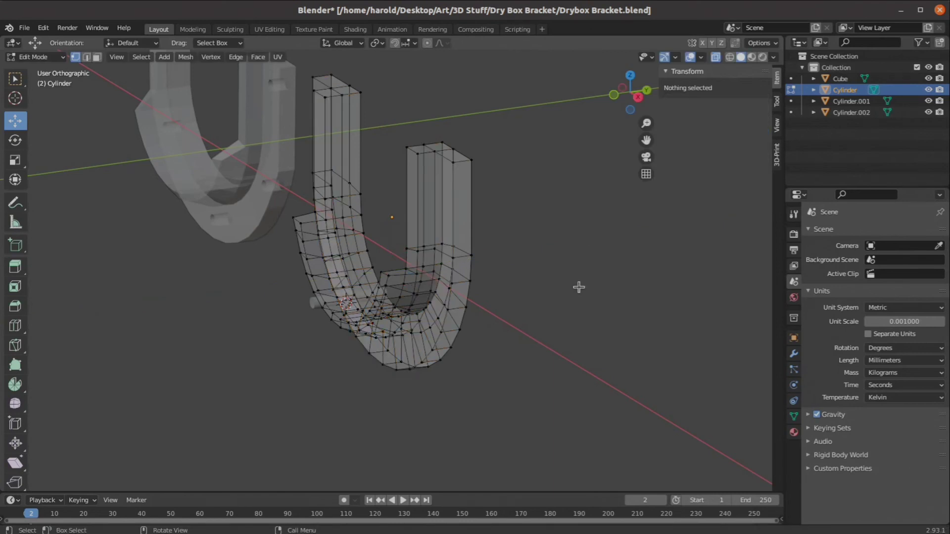
# Turn X-ray off, return to Object Mode and frame the bracket's lower curve with the cube and screw cylinder
pyautogui.click(715, 57)
pyautogui.moveTo(521, 272)
pyautogui.mouseDown(button='middle')
pyautogui.moveTo(599, 229)
pyautogui.moveTo(605, 249)
pyautogui.mouseUp(button='middle')
pyautogui.press('Tab')
pyautogui.scroll(5, 331, 378)
pyautogui.keyDown('shift'); pyautogui.moveTo(364, 325); pyautogui.dragTo(382, 225, button='middle'); pyautogui.keyUp('shift')
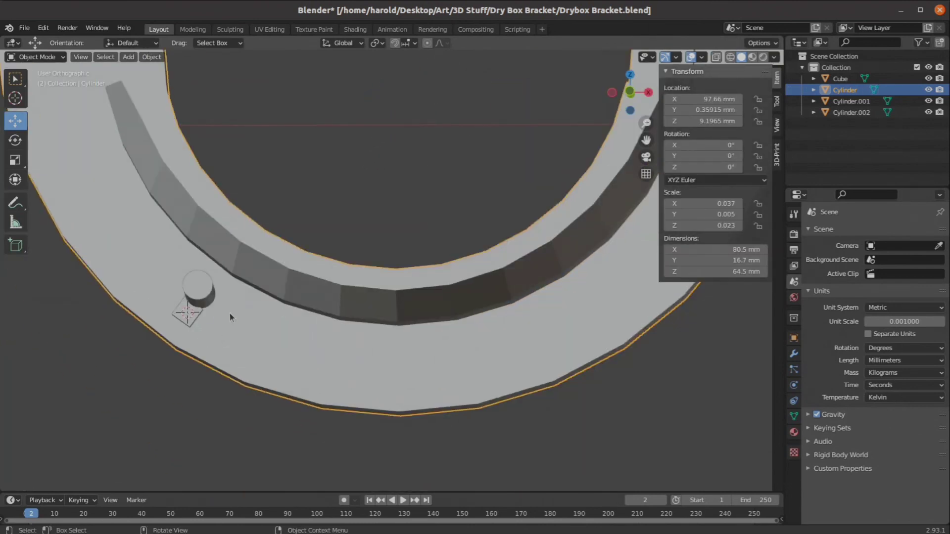
# Set the spacer cube's X, Y and Z dimensions to 4 mm
pyautogui.click(181, 316)
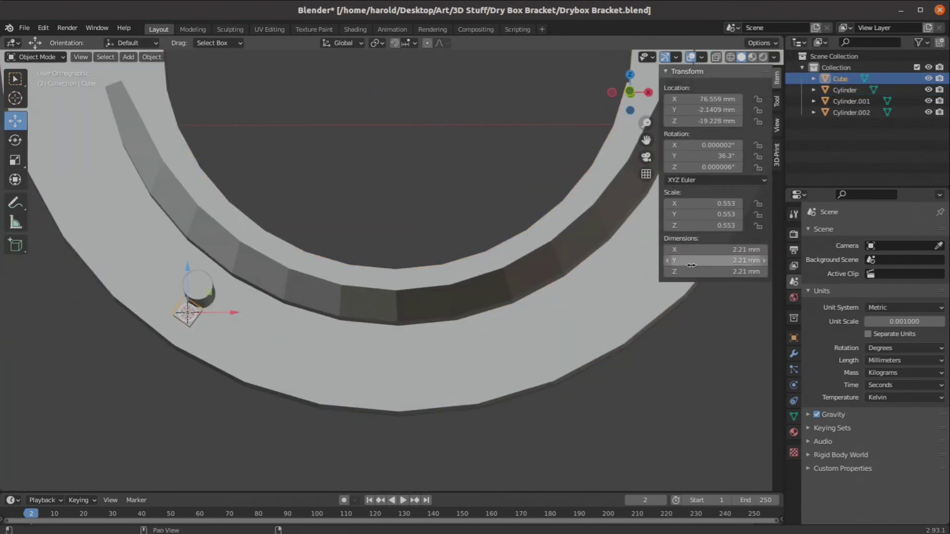
pyautogui.click(729, 249)
pyautogui.write('4')
pyautogui.press('Tab')
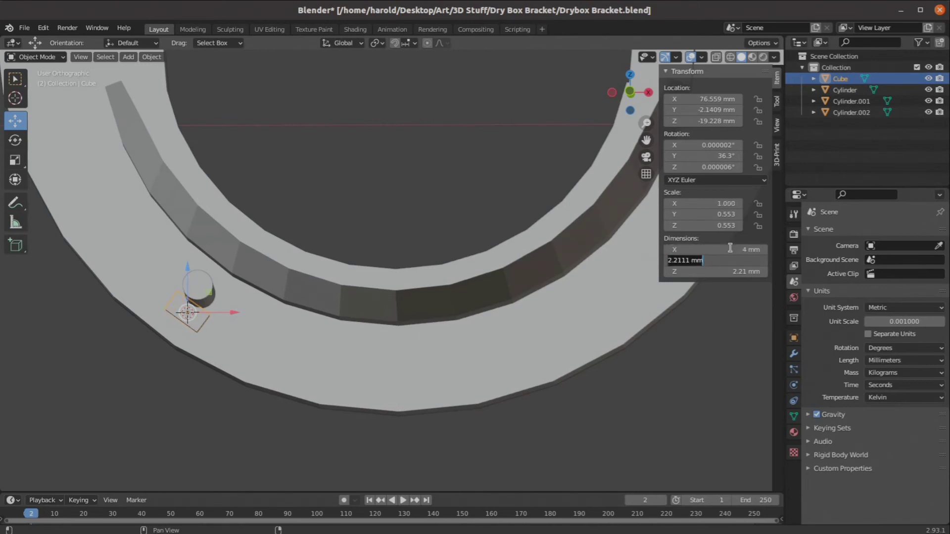
pyautogui.write('4')
pyautogui.press('Return')
pyautogui.click(706, 271)
pyautogui.write('4')
pyautogui.press('Return')
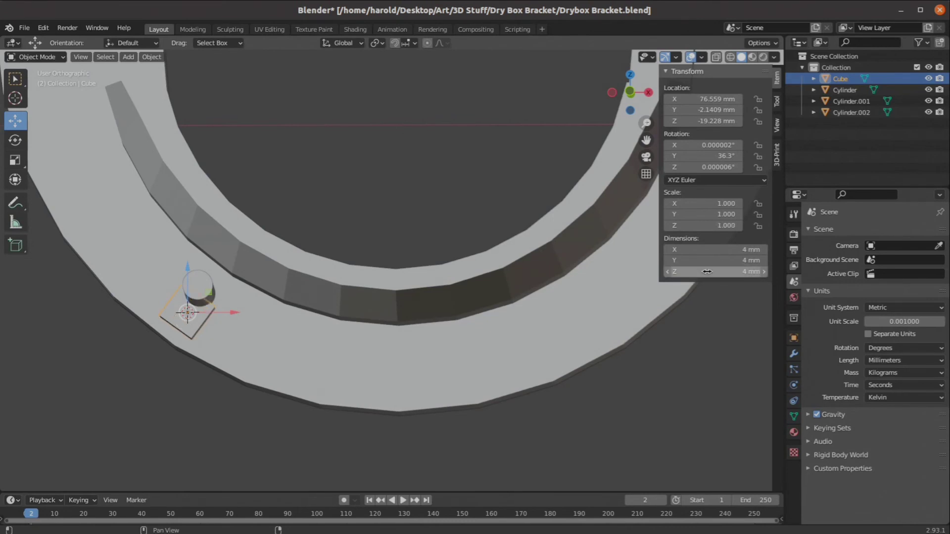
# Lower the 3 mm screw cylinder about 1.26 mm and the cube about 1.71 mm along Z, toward the bracket's outer edge
pyautogui.click(210, 286)
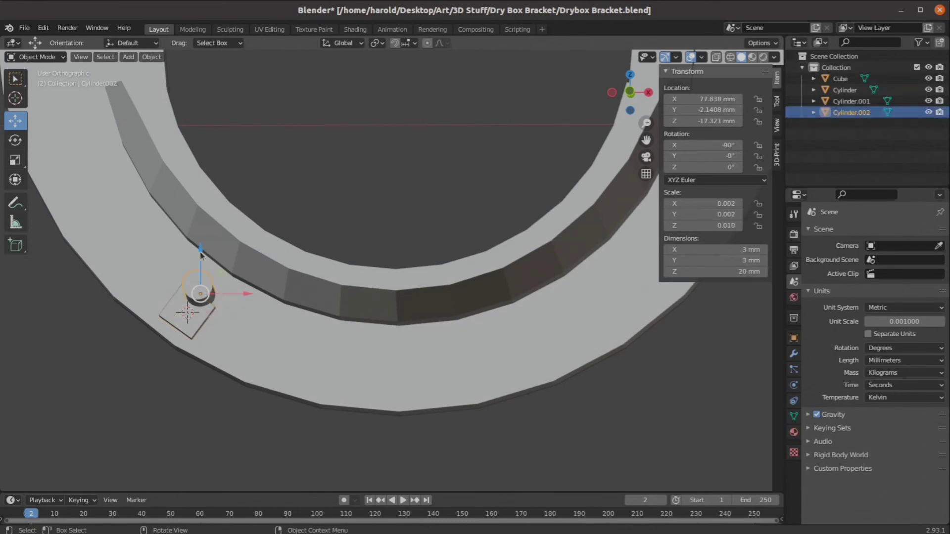
pyautogui.press('g')
pyautogui.press('z')
pyautogui.click(193, 267)
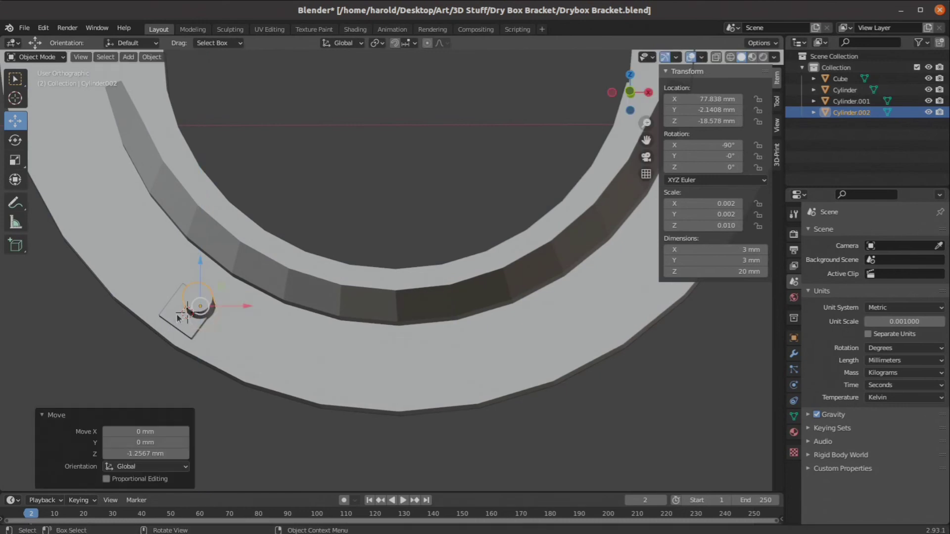
pyautogui.click(179, 316)
pyautogui.press('g')
pyautogui.press('z')
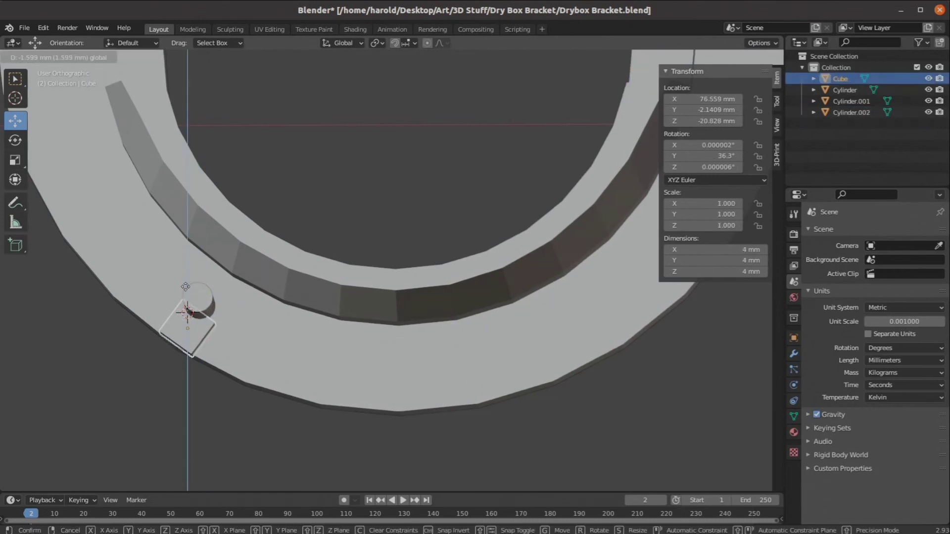
pyautogui.click(186, 288)
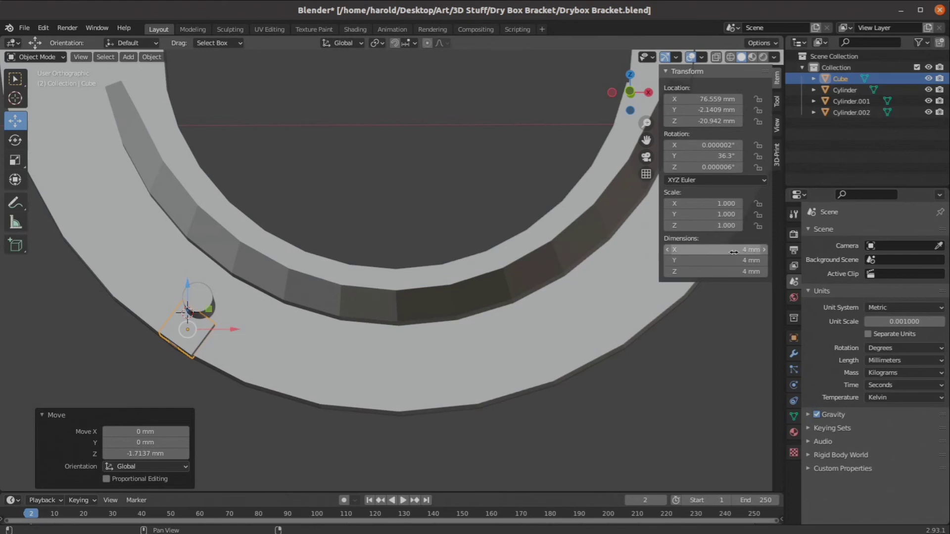
# Set all three cube dimensions to 3 mm and shift the cube about -0.34 mm along X against the bracket's outer edge
pyautogui.click(717, 250)
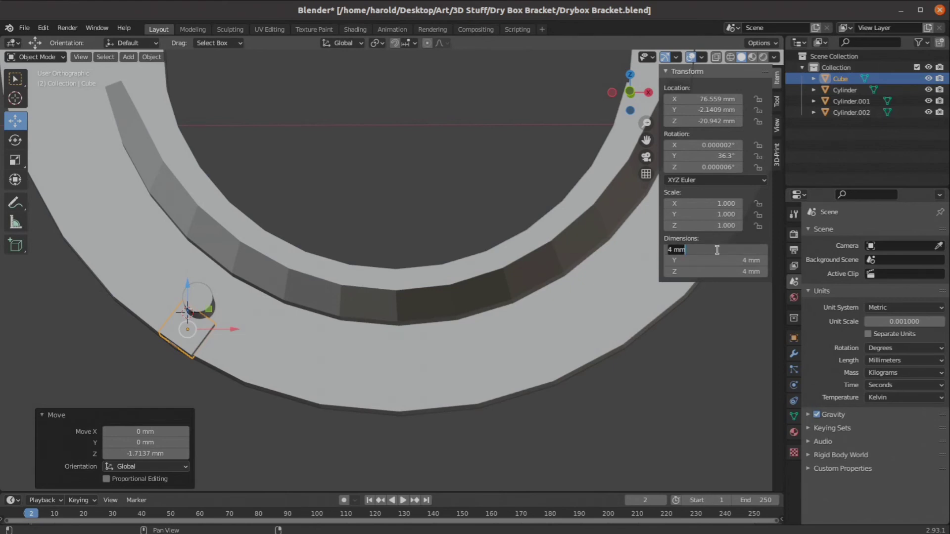
pyautogui.write('3')
pyautogui.press('Tab')
pyautogui.write('3')
pyautogui.press('Tab')
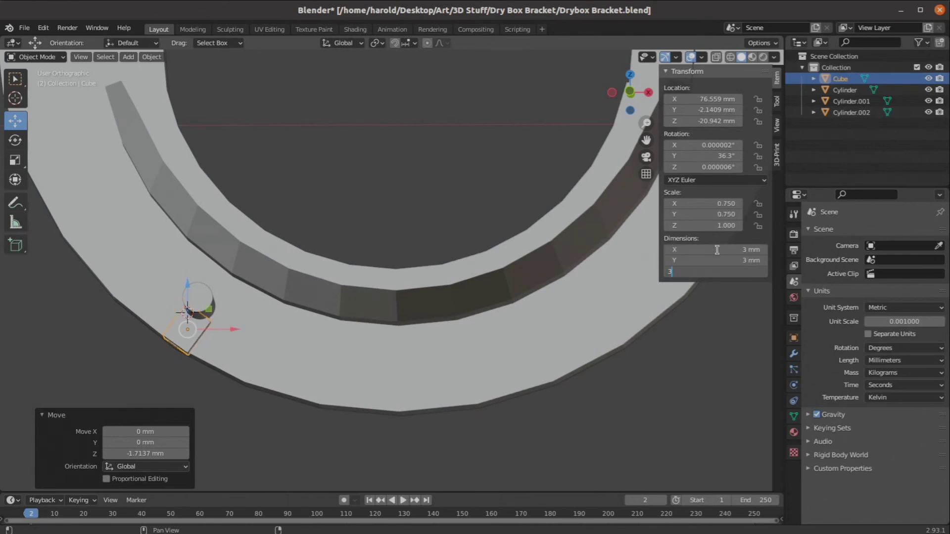
pyautogui.write('3')
pyautogui.press('Return')
pyautogui.moveTo(226, 325); pyautogui.dragTo(223, 330)
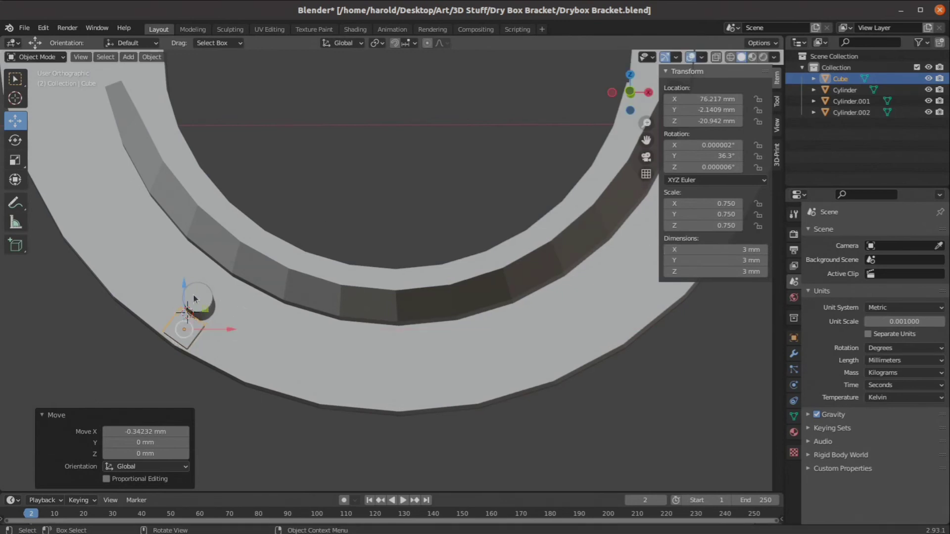
# In front view, nudge the screw cylinder to about X 77.67 mm, Z -18.86 mm, next to the cube's inner side
pyautogui.click(193, 298)
pyautogui.press('KP_1')
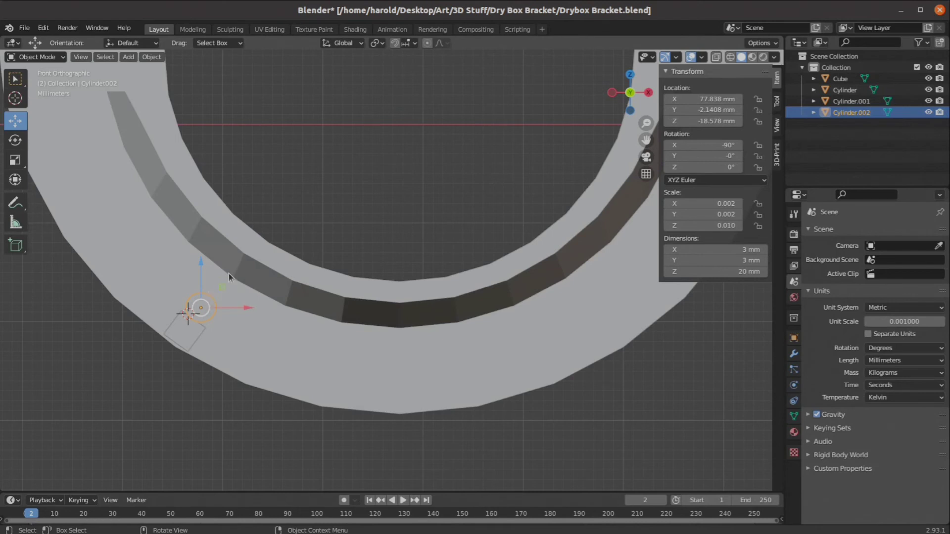
pyautogui.moveTo(203, 266); pyautogui.dragTo(204, 271)
pyautogui.moveTo(238, 313); pyautogui.dragTo(233, 307)
pyautogui.moveTo(201, 277); pyautogui.dragTo(200, 270)
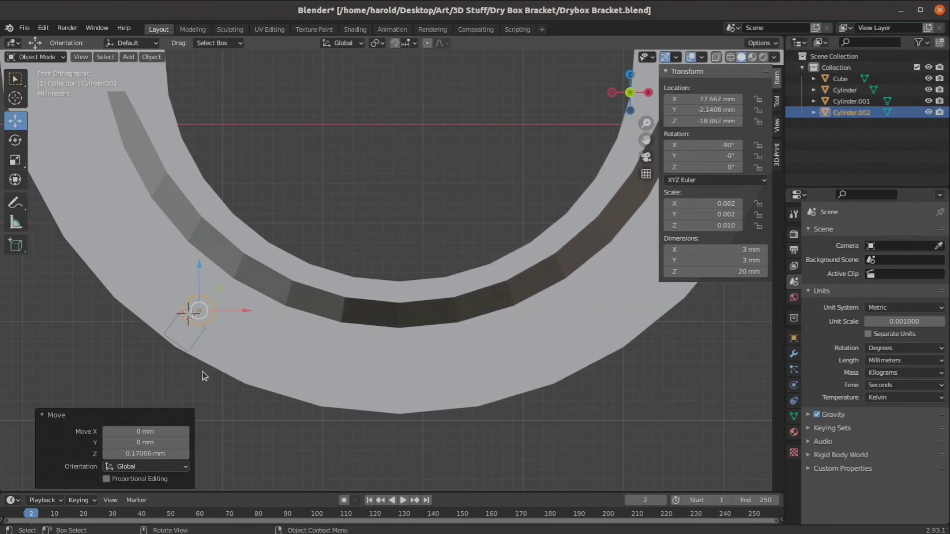
# Delete the 3 mm spacer cube
pyautogui.click(186, 335)
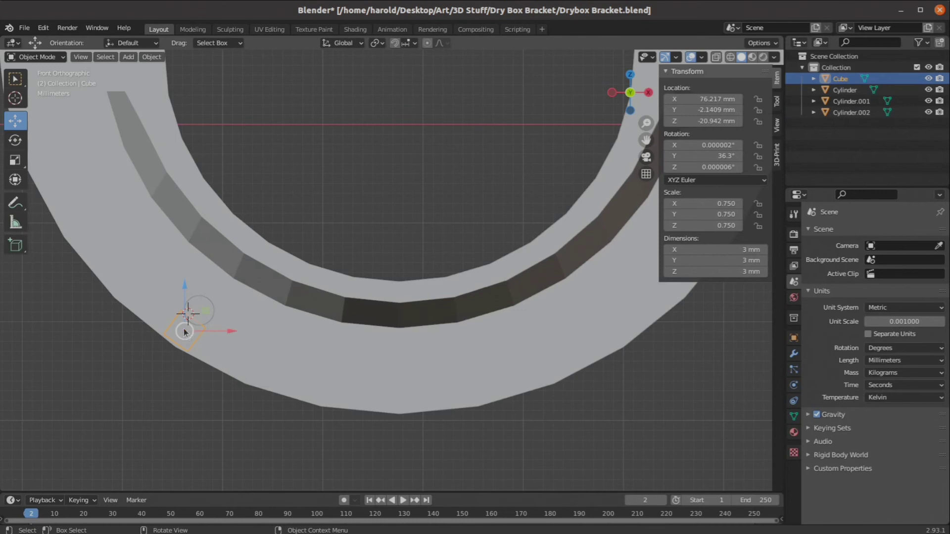
pyautogui.press('x')
pyautogui.click(184, 336)
# Move the screw cylinder to the upper end of the bracket's left leg, at about X 62.43 mm, Z 28.81 mm
pyautogui.scroll(-3, 303, 352)
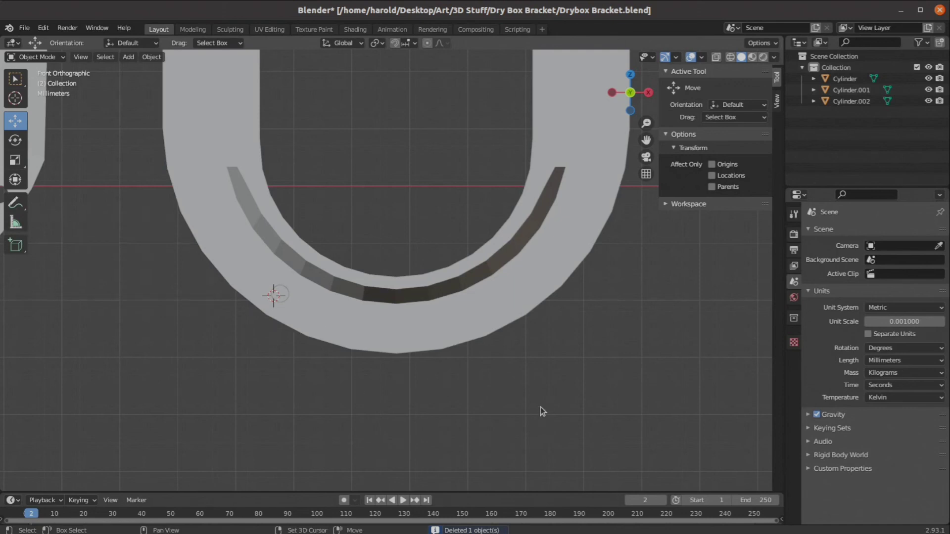
pyautogui.keyDown('shift'); pyautogui.moveTo(311, 334); pyautogui.dragTo(363, 425, button='middle'); pyautogui.keyUp('shift')
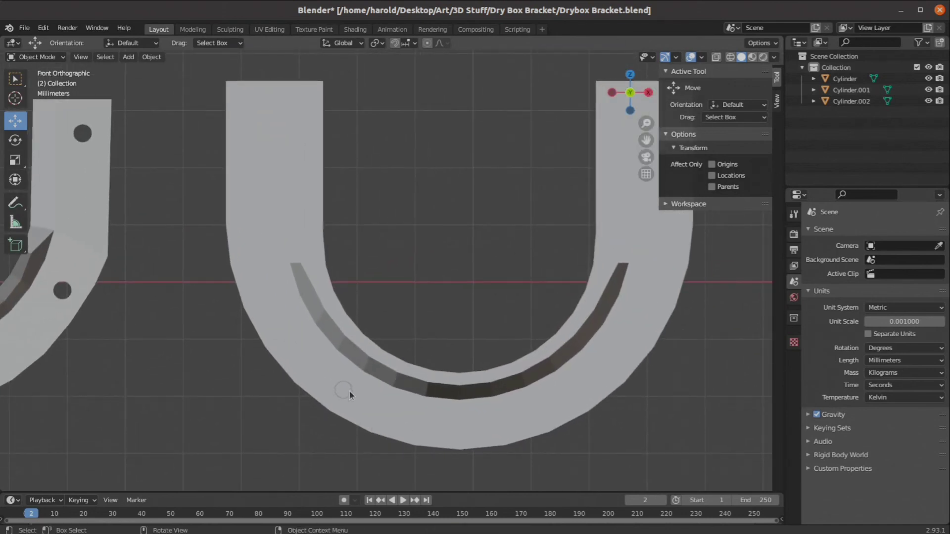
pyautogui.click(345, 390)
pyautogui.press('g')
pyautogui.press('z')
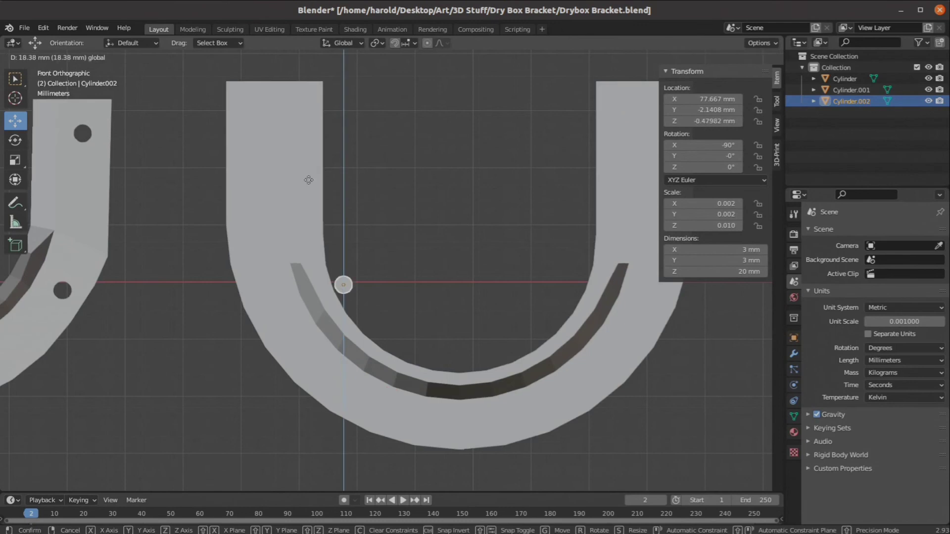
pyautogui.click(274, 50)
pyautogui.press('g')
pyautogui.press('x')
pyautogui.click(277, 117)
pyautogui.moveTo(277, 117); pyautogui.dragTo(310, 131, button='middle')
pyautogui.press('g')
pyautogui.press('x')
pyautogui.click(327, 196)
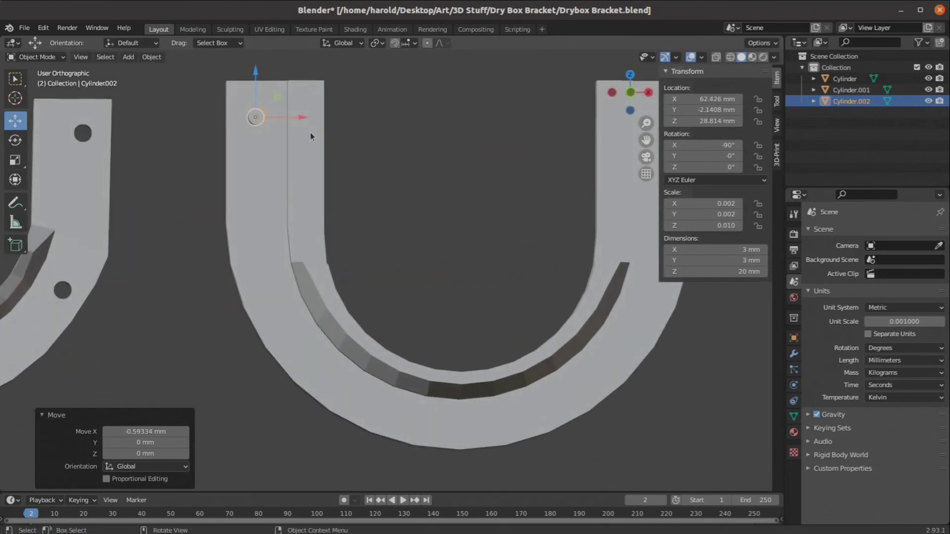
# Compare the screw-hole layout on the finished smaller bracket with the new bracket
pyautogui.scroll(-2, 365, 155)
pyautogui.keyDown('shift'); pyautogui.moveTo(388, 161); pyautogui.dragTo(341, 159, button='middle'); pyautogui.keyUp('shift')
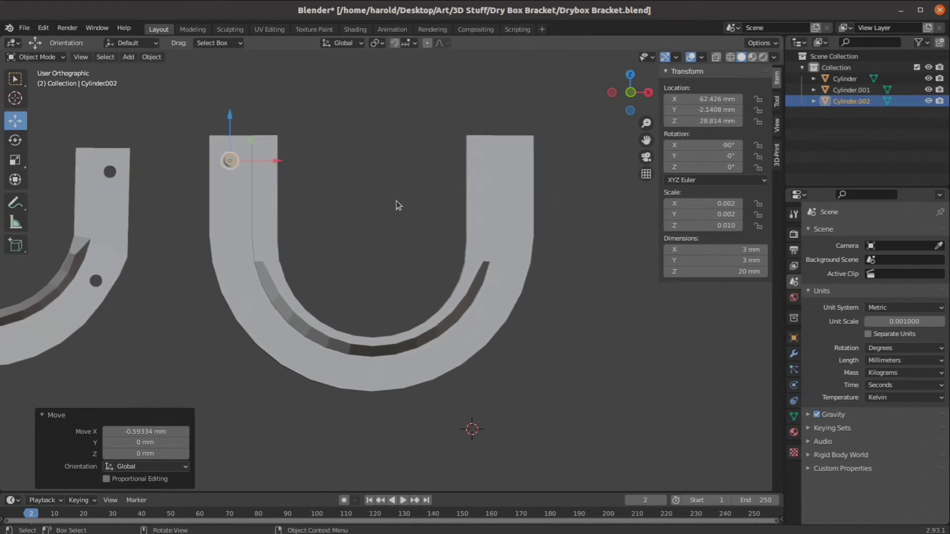
pyautogui.scroll(-2, 188, 204)
pyautogui.keyDown('shift'); pyautogui.moveTo(74, 238); pyautogui.dragTo(206, 234, button='middle'); pyautogui.keyUp('shift')
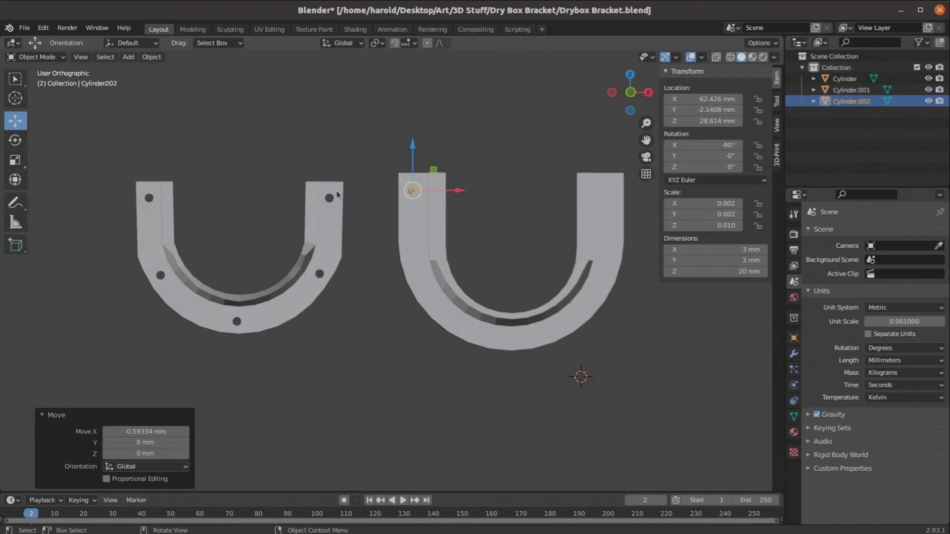
pyautogui.keyDown('shift'); pyautogui.moveTo(554, 262); pyautogui.dragTo(400, 304, button='middle'); pyautogui.keyUp('shift')
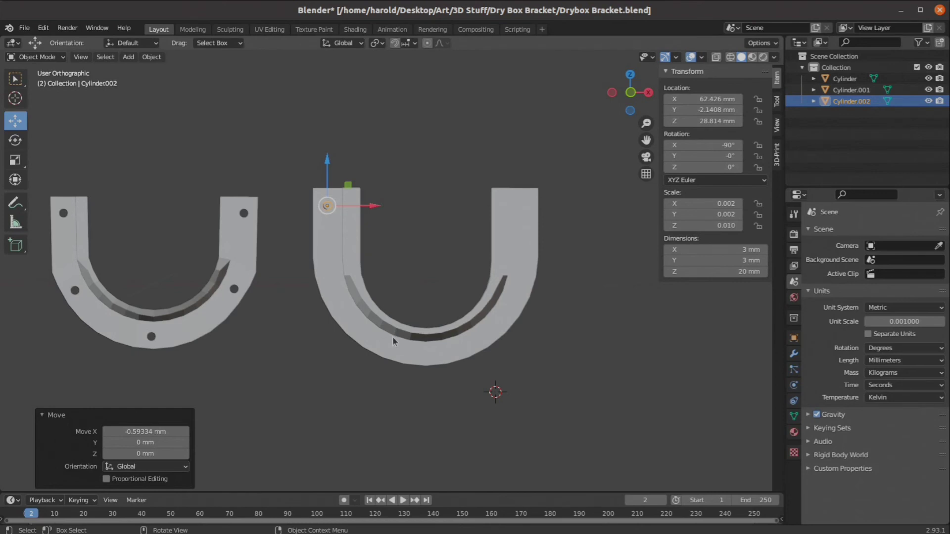
# Add a Boolean modifier to the new larger bracket, keeping the Difference operation and using the Fast solver
pyautogui.scroll(4, 411, 239)
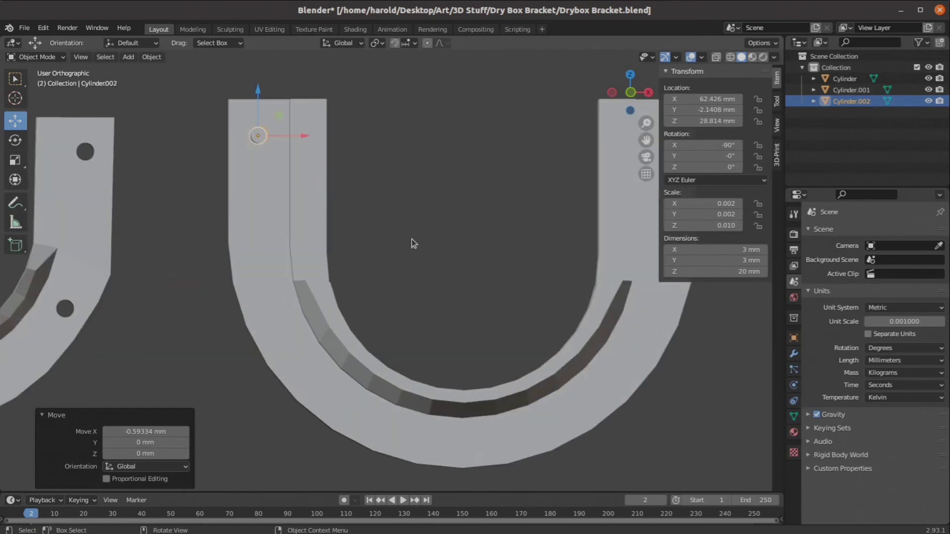
pyautogui.moveTo(412, 239); pyautogui.dragTo(353, 169, button='middle')
pyautogui.click(300, 191)
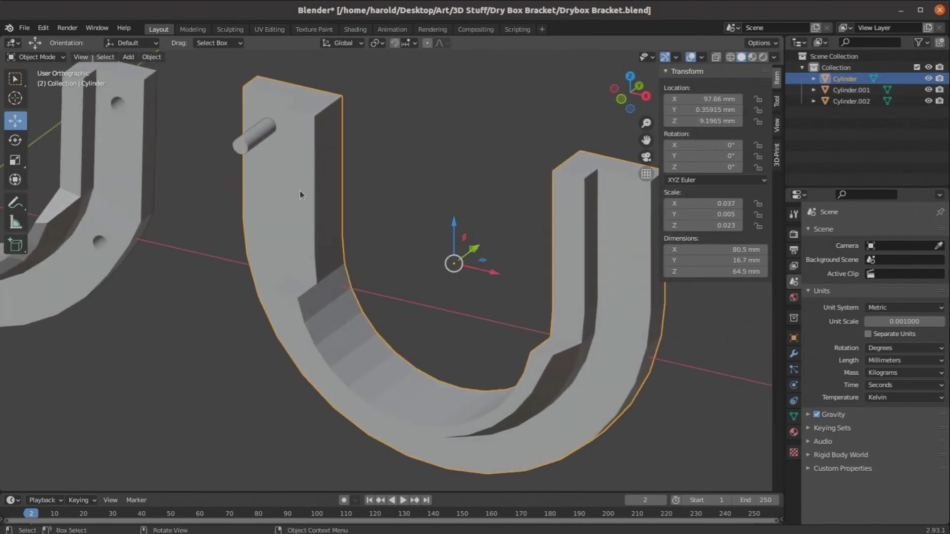
pyautogui.click(244, 142)
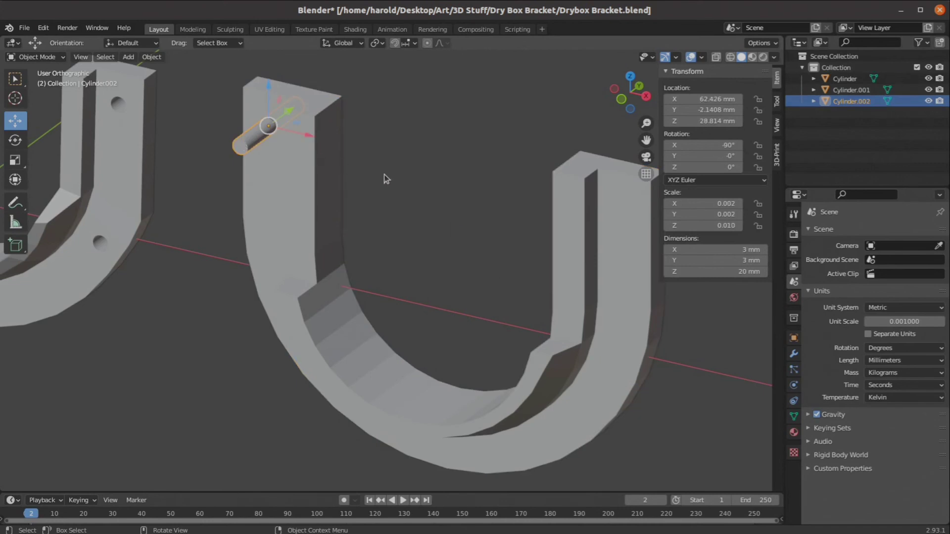
pyautogui.click(320, 214)
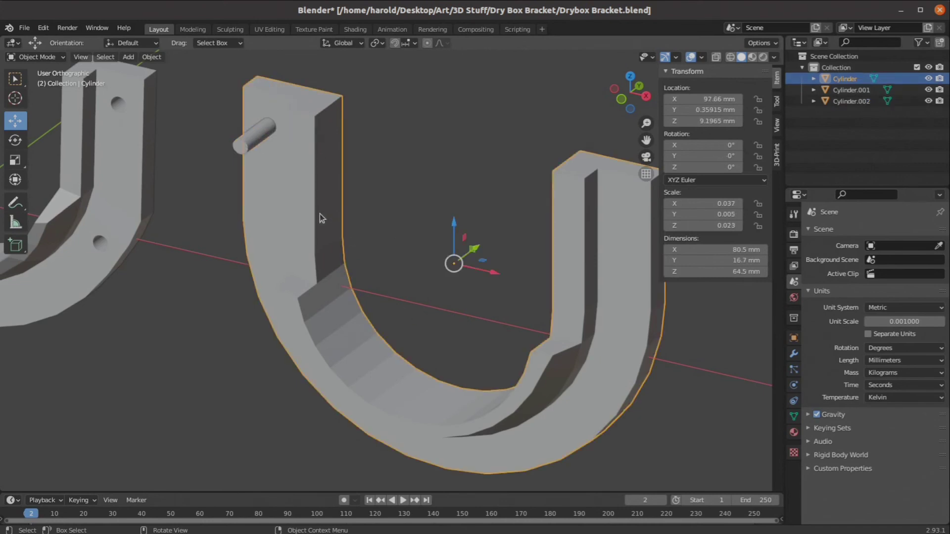
pyautogui.click(792, 355)
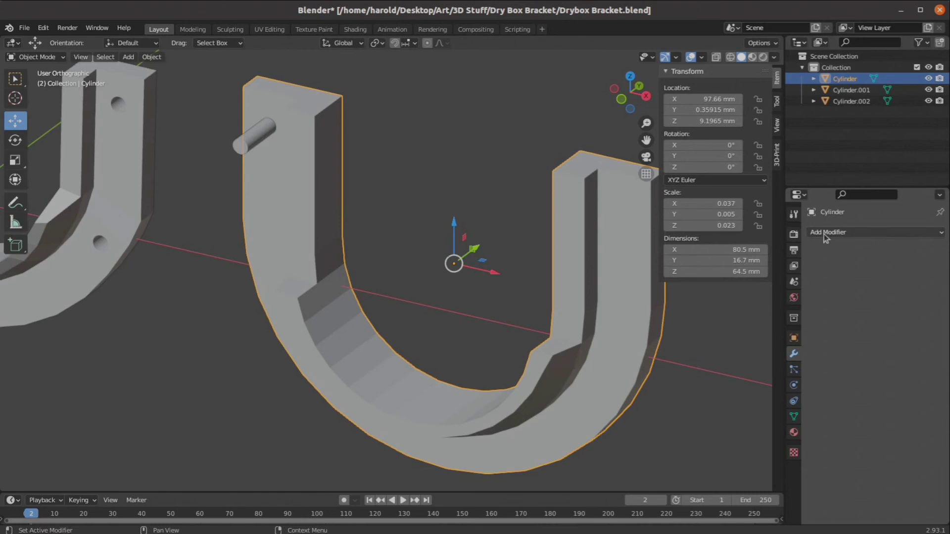
pyautogui.click(855, 237)
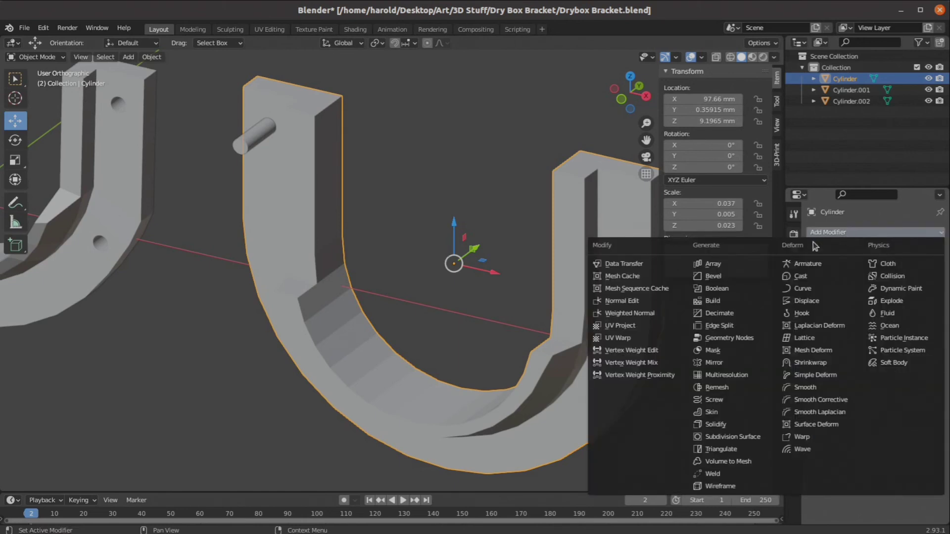
pyautogui.click(729, 291)
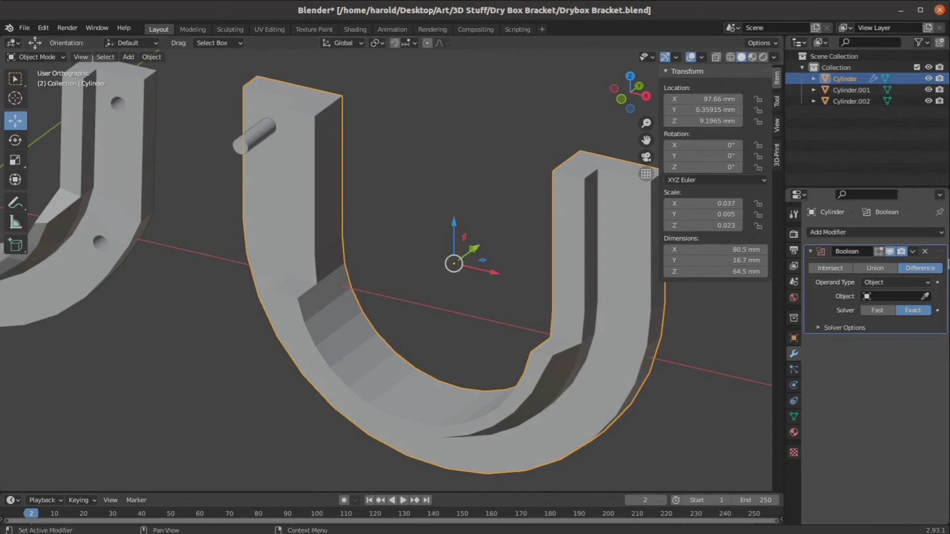
pyautogui.click(876, 311)
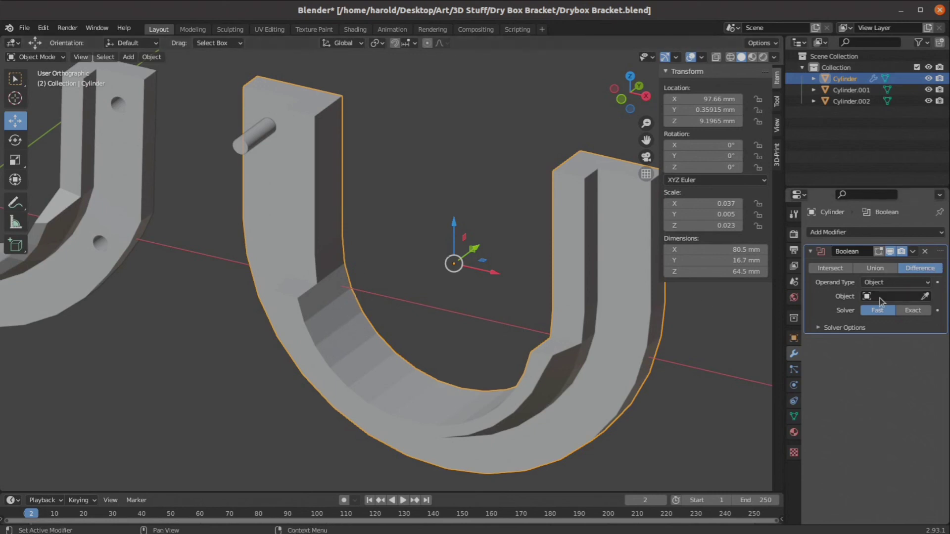
pyautogui.click(924, 297)
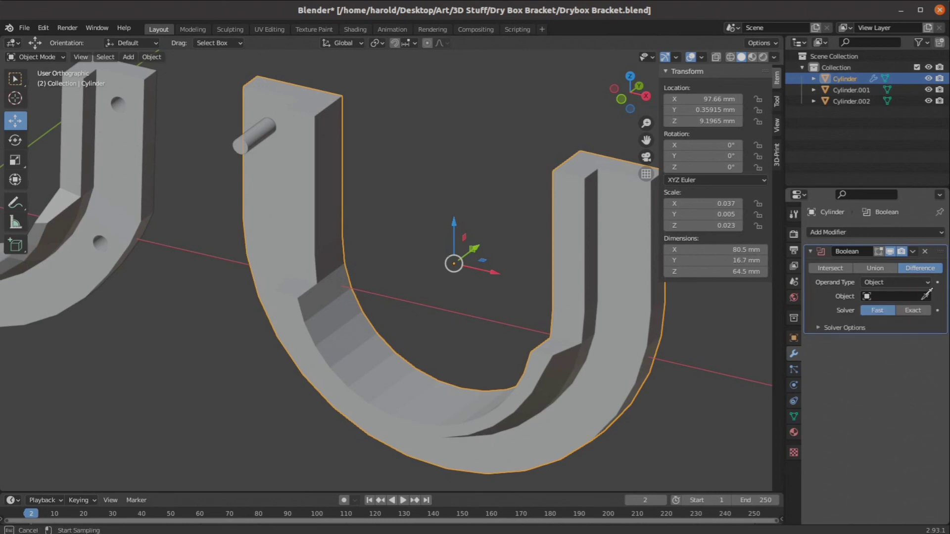
pyautogui.press('Escape')
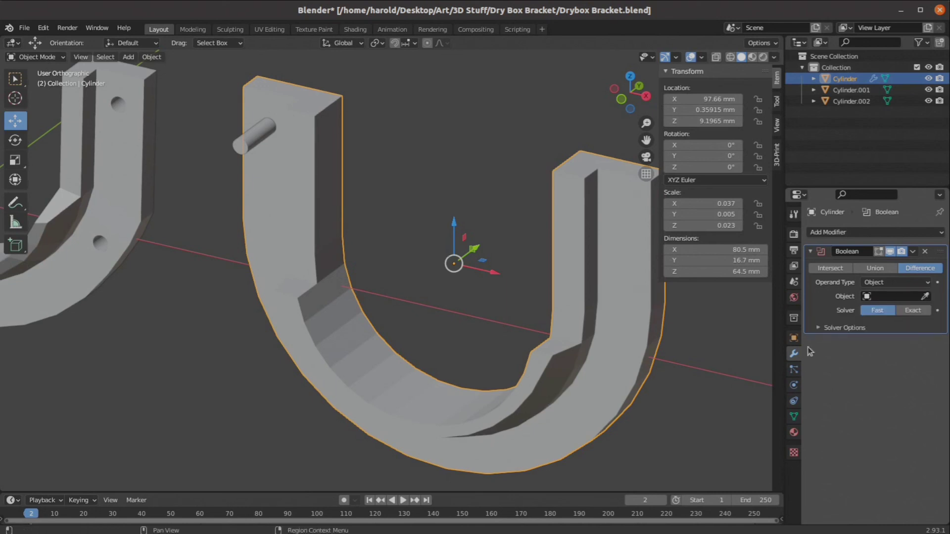
pyautogui.click(883, 297)
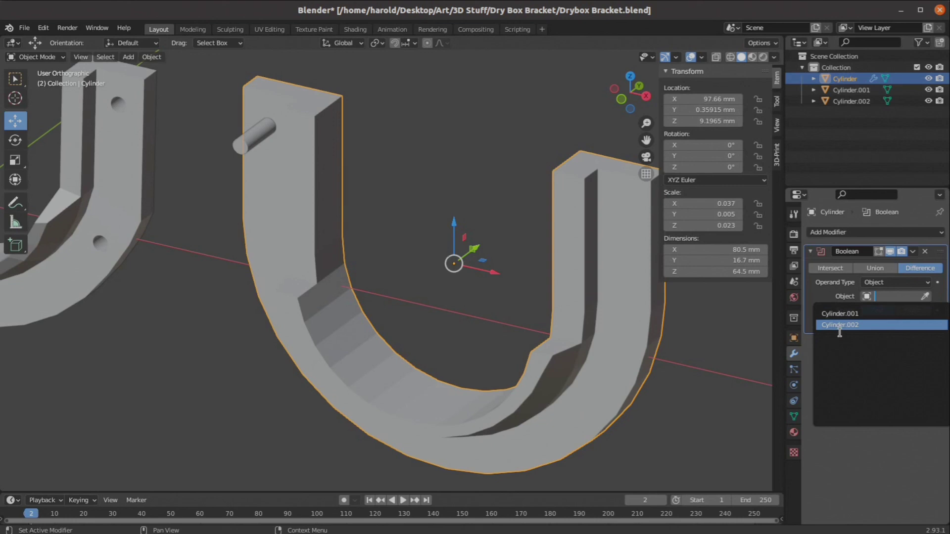
# Rename the screw cylinder in the bracket's upper left leg as Cutter
pyautogui.click(241, 143)
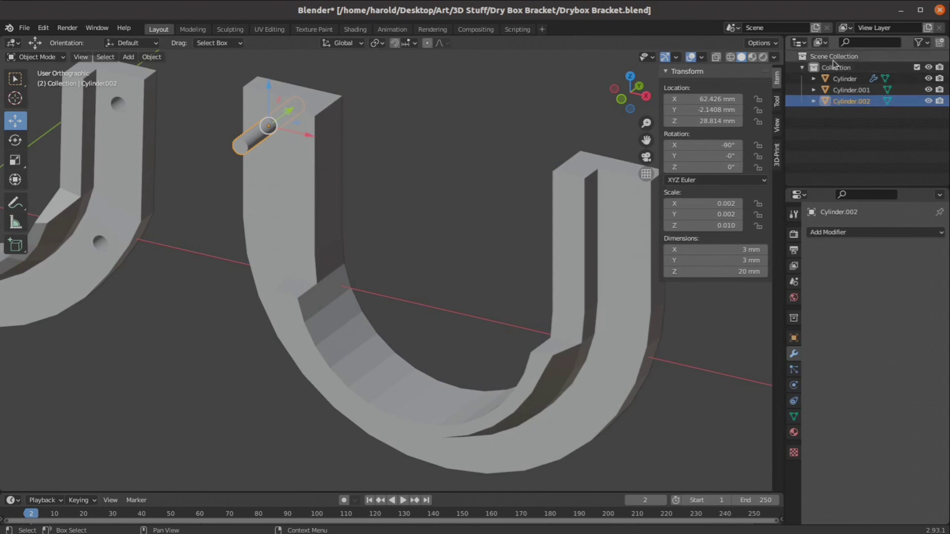
pyautogui.doubleClick(848, 102)
pyautogui.write('Cutter')
pyautogui.press('Return')
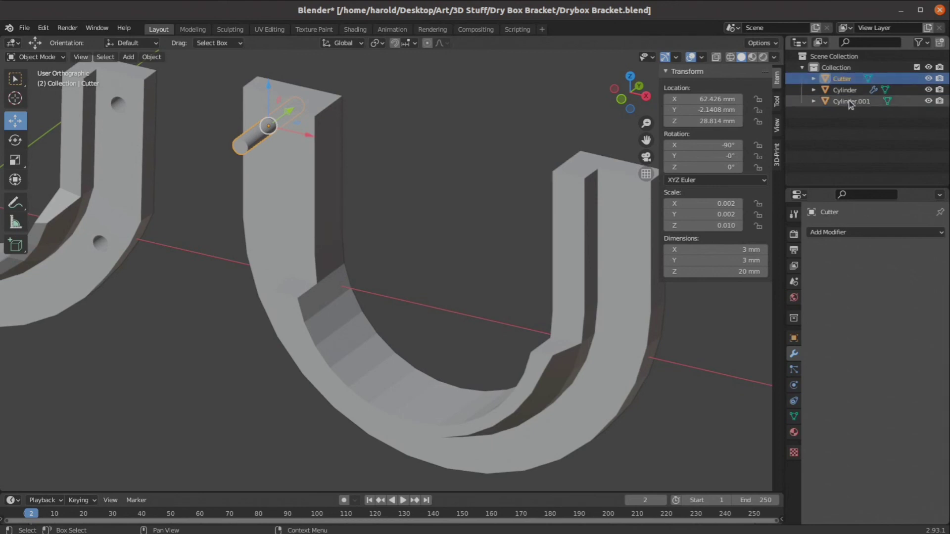
# Rename the new larger bracket as Bracket 2
pyautogui.click(637, 247)
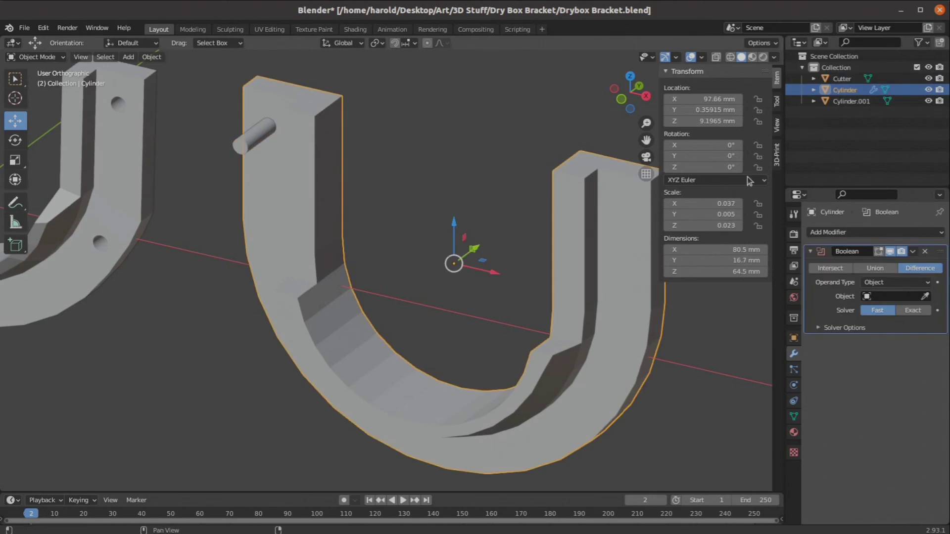
pyautogui.doubleClick(846, 90)
pyautogui.write('Bracket 2')
pyautogui.press('Return')
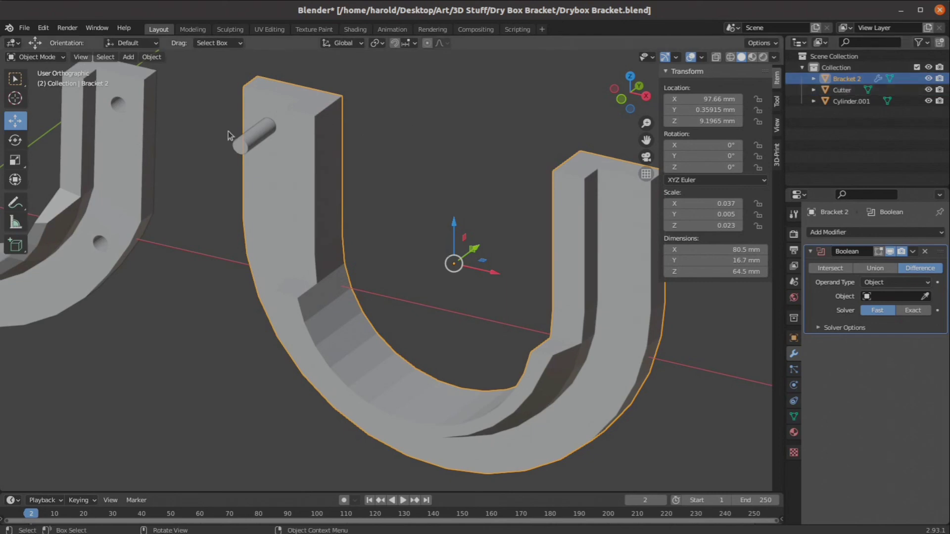
# Rename the finished smaller bracket as Bracket 1
pyautogui.click(142, 144)
pyautogui.doubleClick(847, 100)
pyautogui.write('Bra')
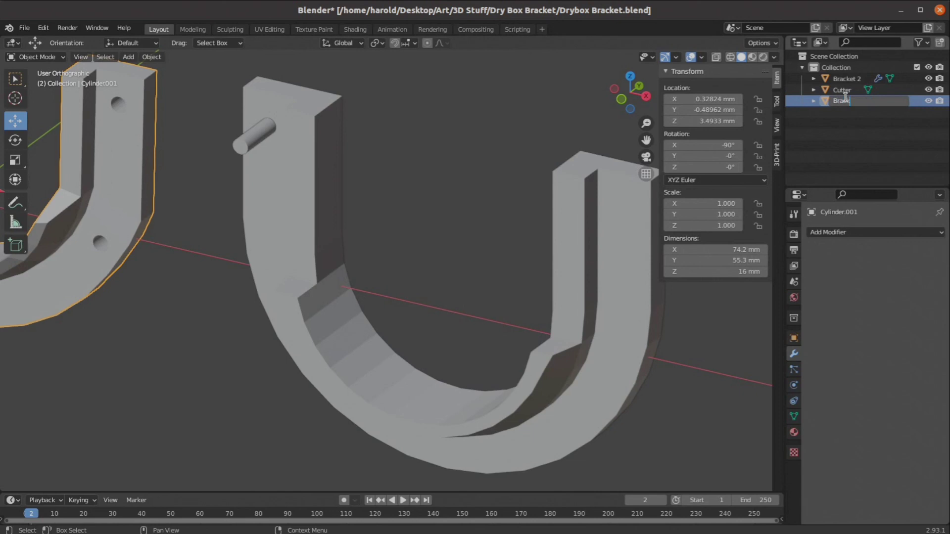
pyautogui.write('cket 1')
pyautogui.press('Return')
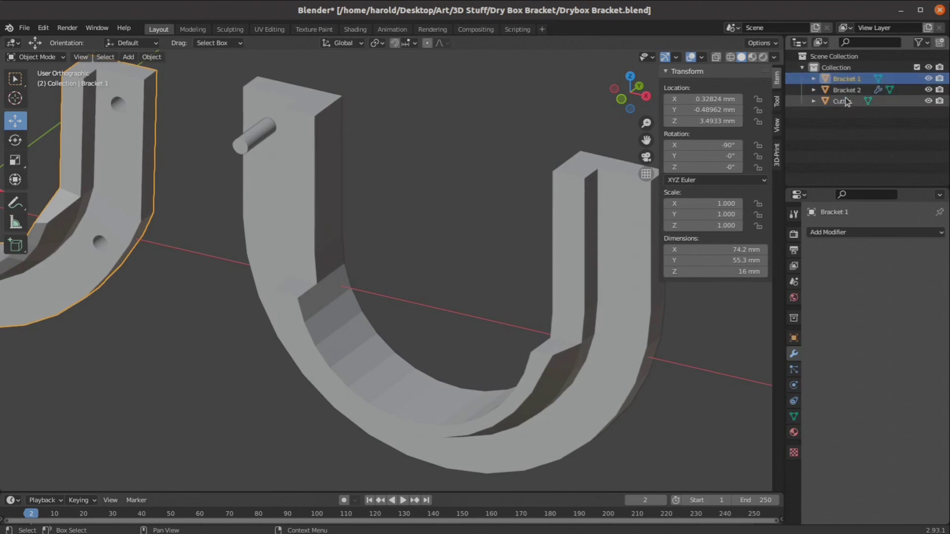
# Set Cutter as the object of Bracket 2's Boolean modifier and apply it to cut the upper left screw hole
pyautogui.click(615, 294)
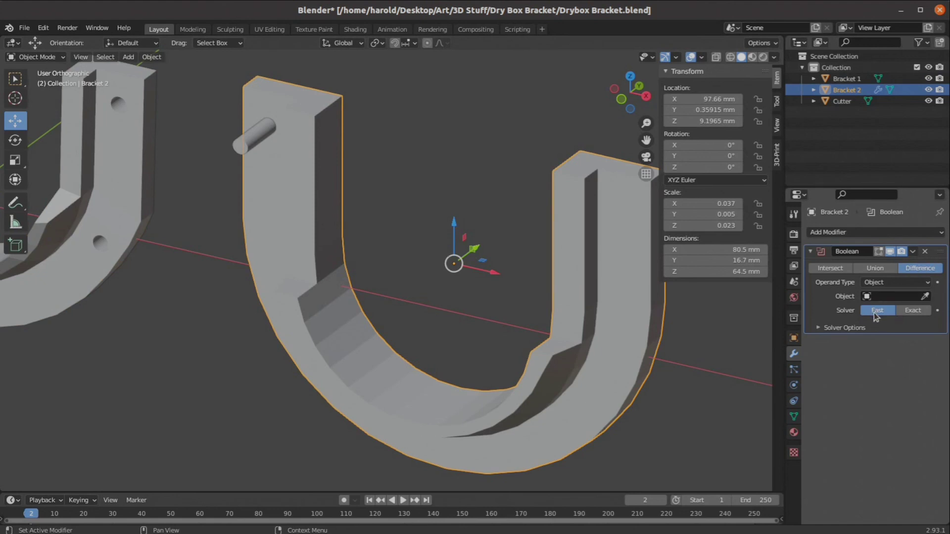
pyautogui.click(882, 296)
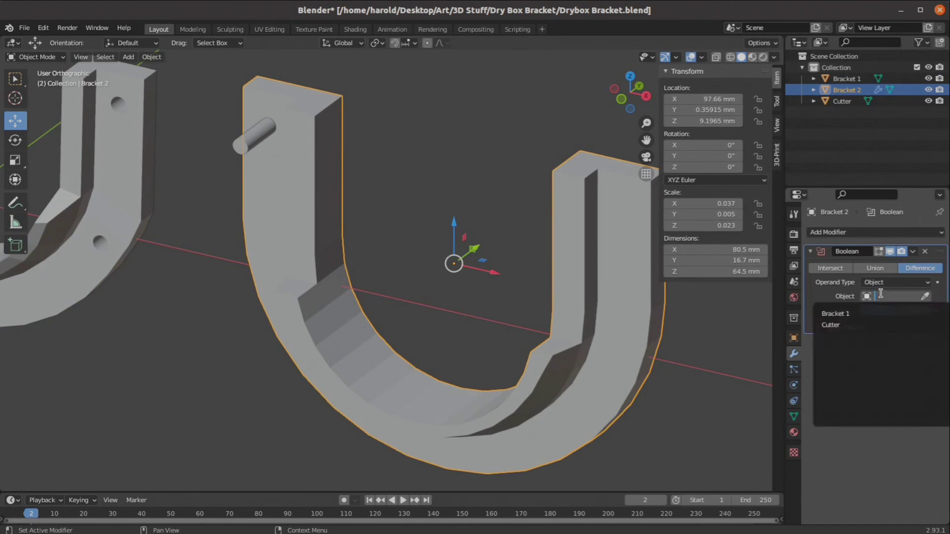
pyautogui.click(925, 296)
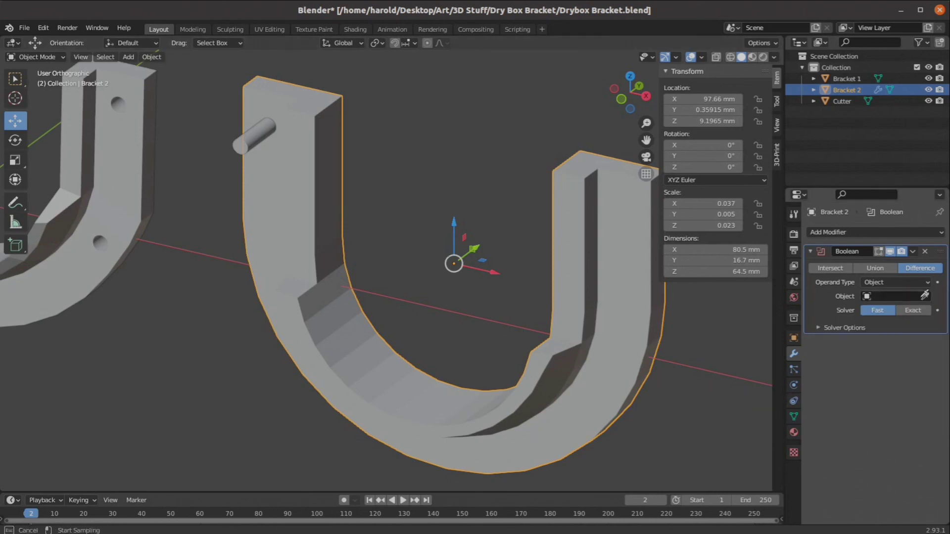
pyautogui.click(252, 134)
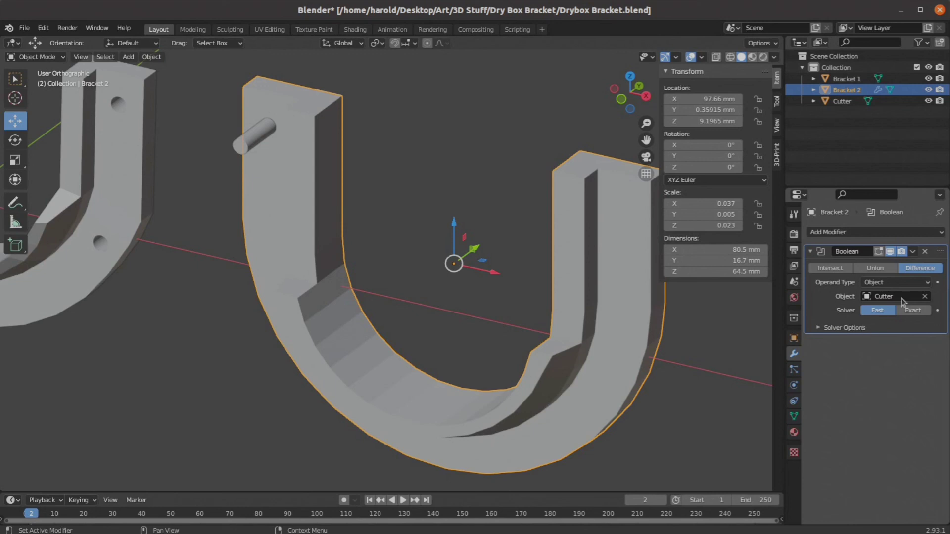
pyautogui.click(913, 252)
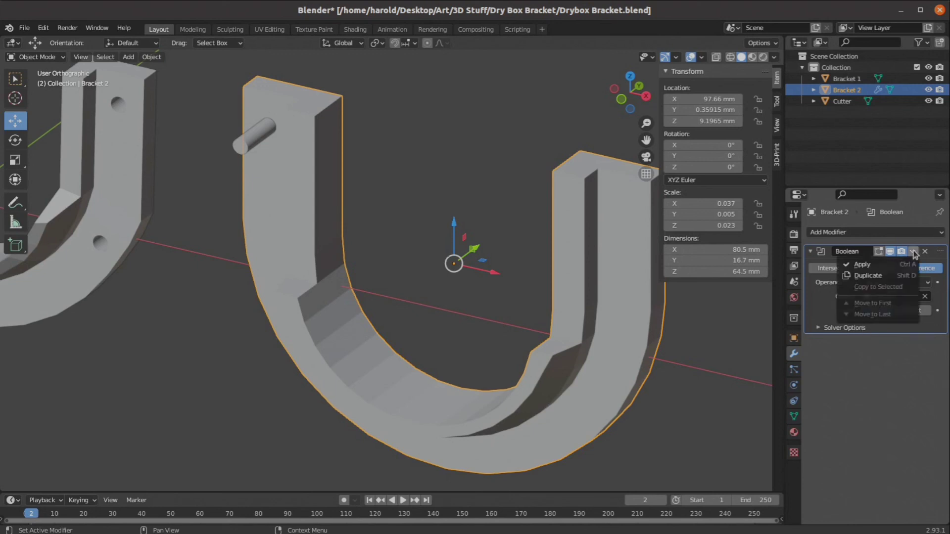
pyautogui.click(866, 265)
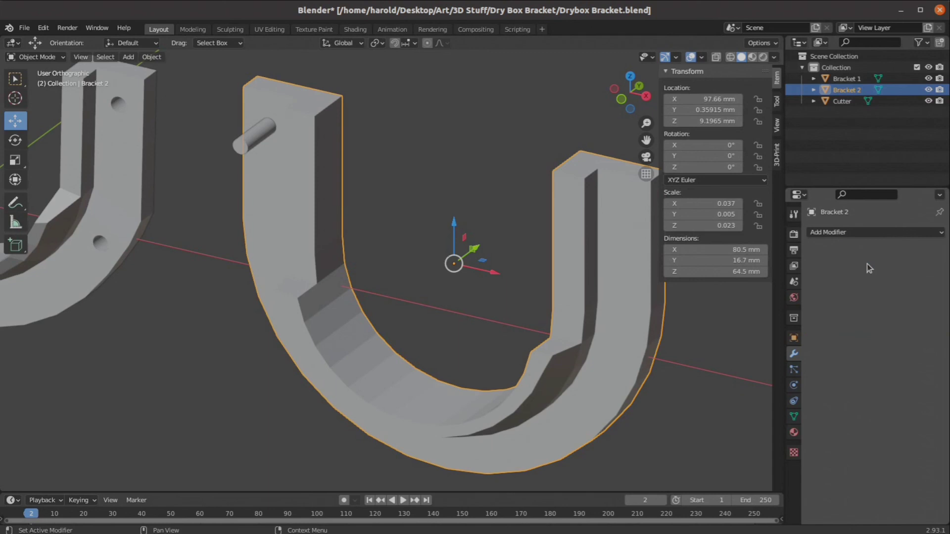
# Move the Cutter along X to the upper end of the bracket's right leg, at about X 132.69 mm
pyautogui.click(245, 142)
pyautogui.moveTo(308, 133); pyautogui.dragTo(455, 169)
pyautogui.moveTo(455, 169); pyautogui.dragTo(403, 138, button='middle')
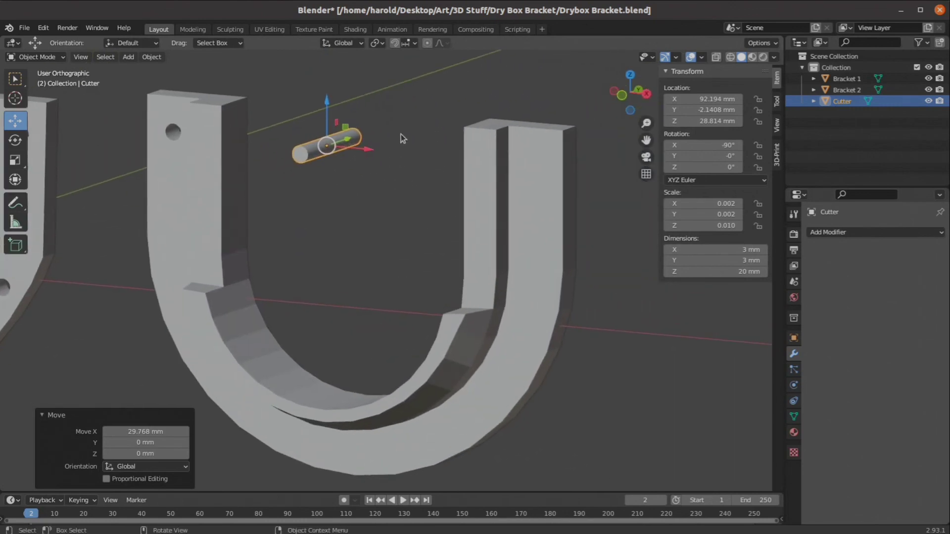
pyautogui.press('KP_1')
pyautogui.moveTo(388, 142); pyautogui.dragTo(619, 153)
pyautogui.moveTo(608, 150); pyautogui.dragTo(574, 154, button='middle')
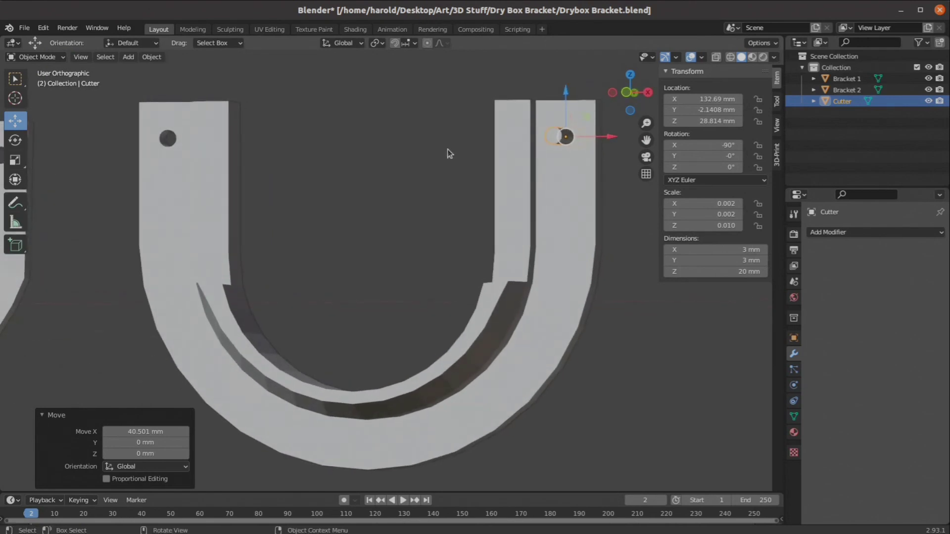
# Cut the upper right screw hole in Bracket 2 by applying a Boolean Difference with the Fast solver and Cutter as object
pyautogui.click(556, 273)
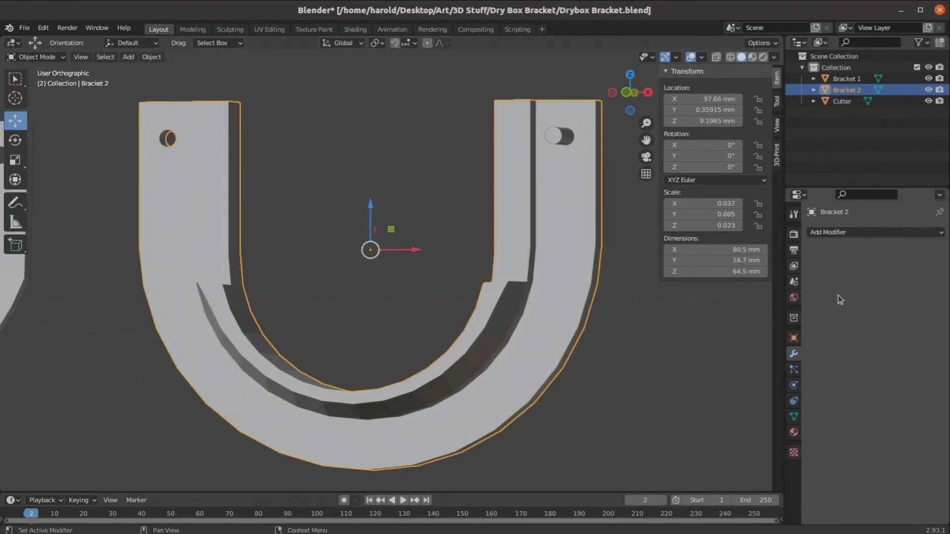
pyautogui.click(843, 232)
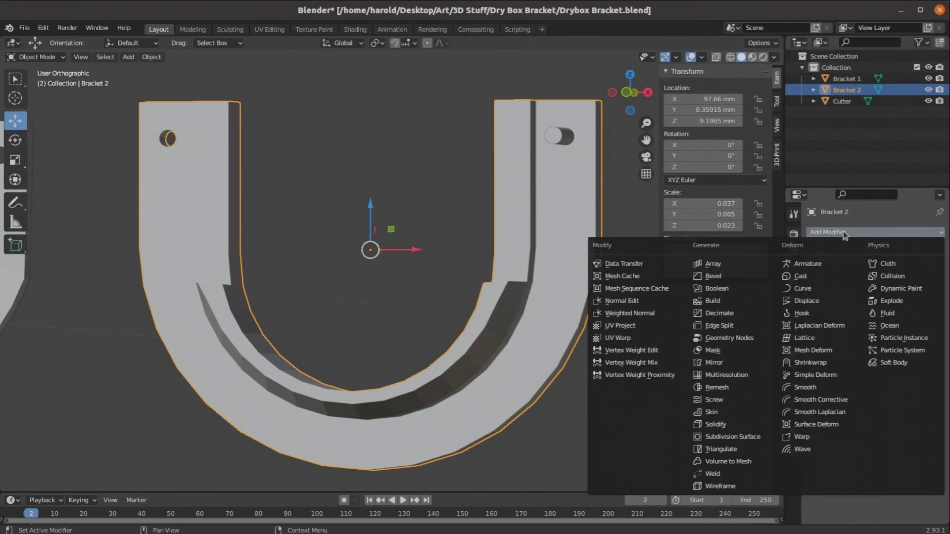
pyautogui.click(745, 288)
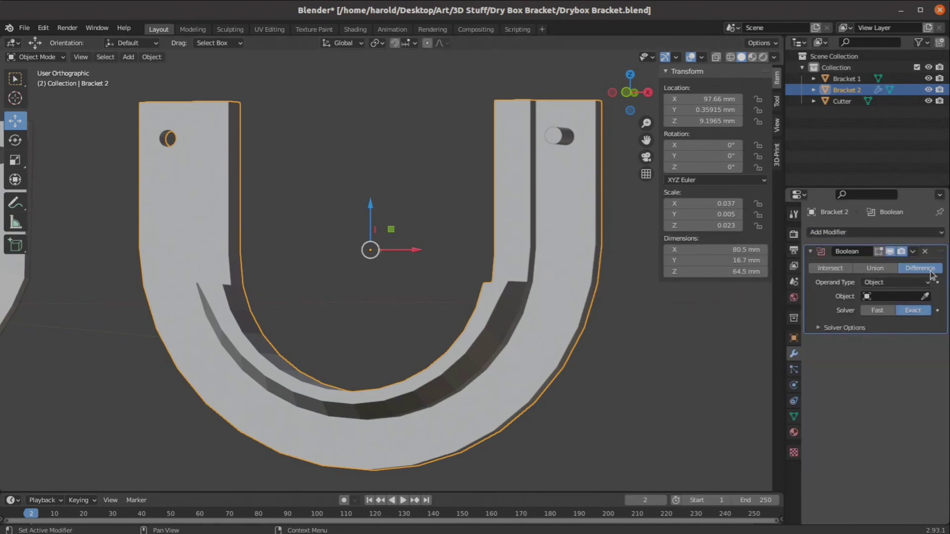
pyautogui.click(877, 310)
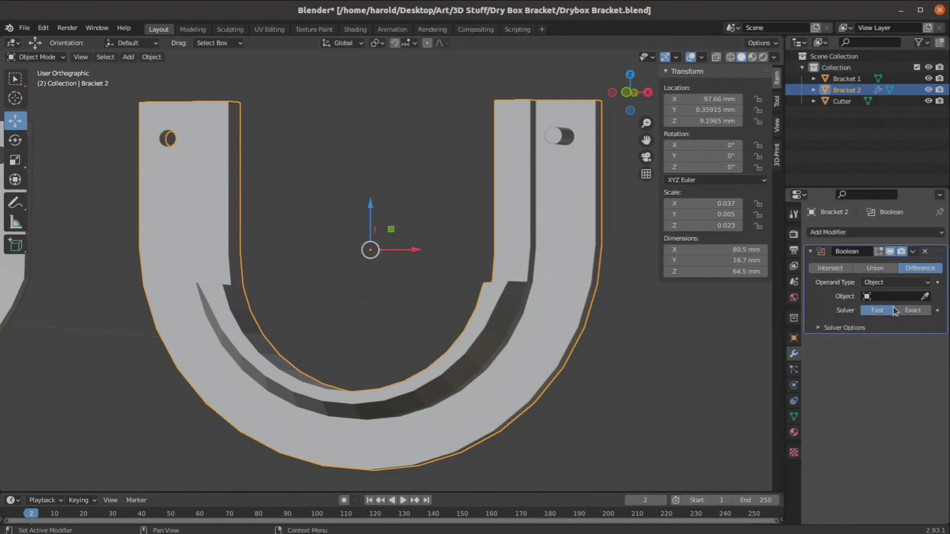
pyautogui.click(925, 296)
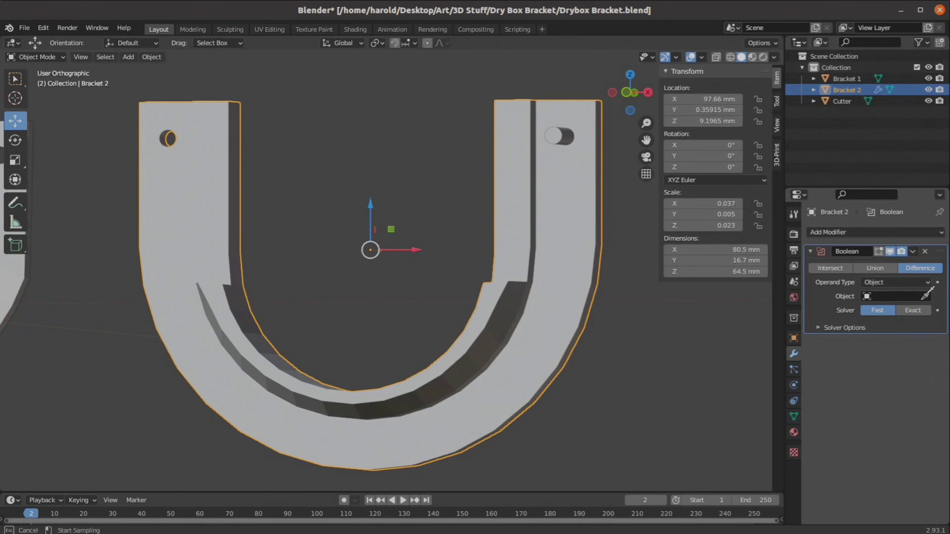
pyautogui.click(556, 134)
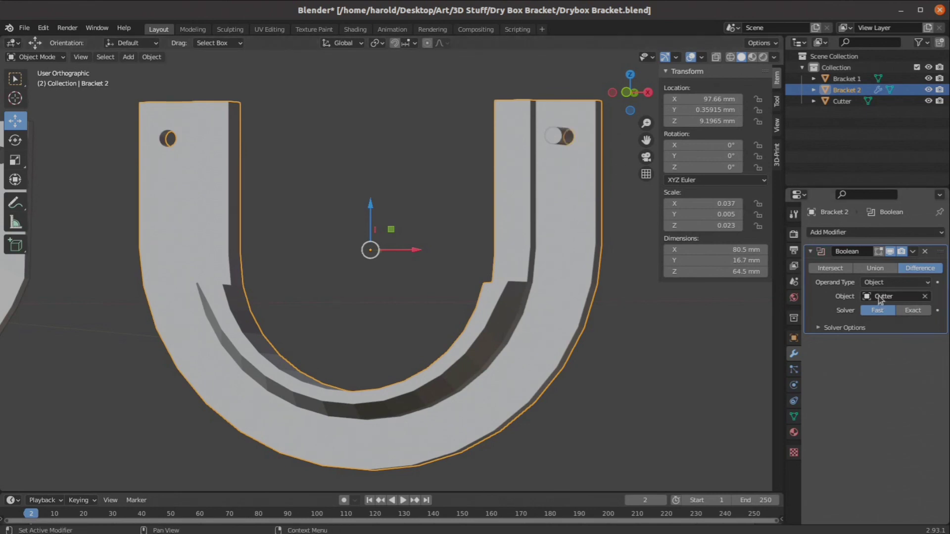
pyautogui.click(912, 252)
pyautogui.click(860, 265)
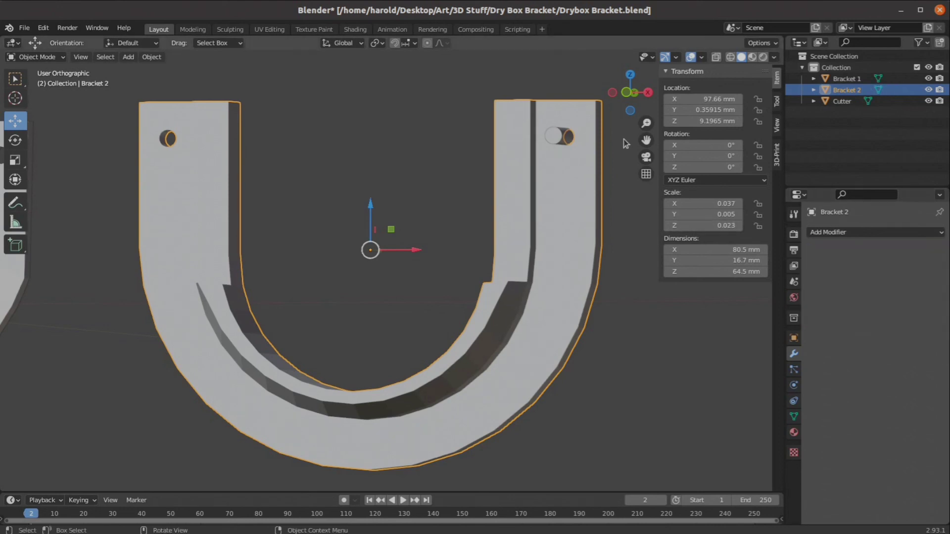
# In front view, move the Cutter into the outer band at the lowest point of the bracket's curve, centred between the legs
pyautogui.click(554, 138)
pyautogui.moveTo(563, 95); pyautogui.dragTo(537, 411)
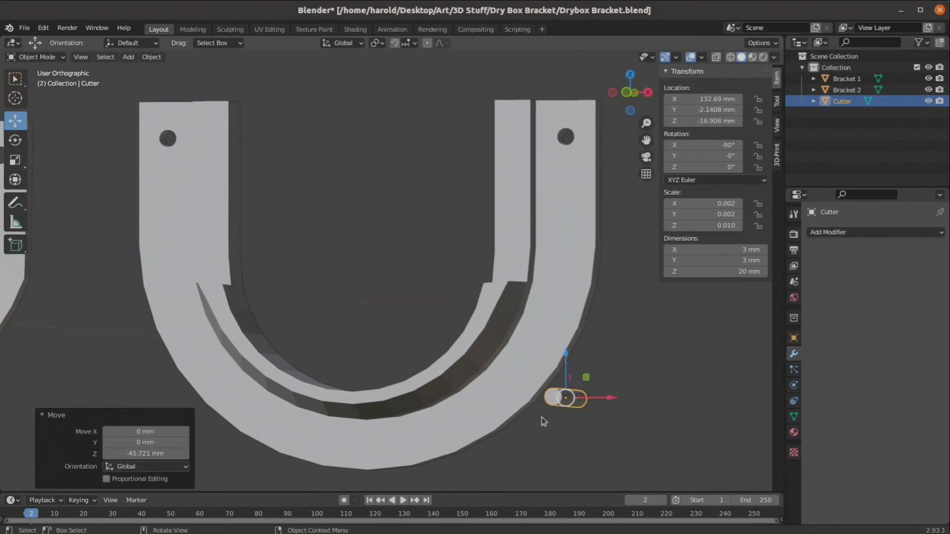
pyautogui.press('KP_1')
pyautogui.moveTo(622, 401); pyautogui.dragTo(419, 444)
pyautogui.moveTo(379, 355); pyautogui.dragTo(381, 396)
pyautogui.keyDown('shift'); pyautogui.moveTo(404, 435); pyautogui.dragTo(465, 361, button='middle'); pyautogui.keyUp('shift')
# Cut the screw hole at the lowest point of Bracket 2's curve by applying a Boolean Difference with the Fast solver and Cutter as object
pyautogui.click(465, 361)
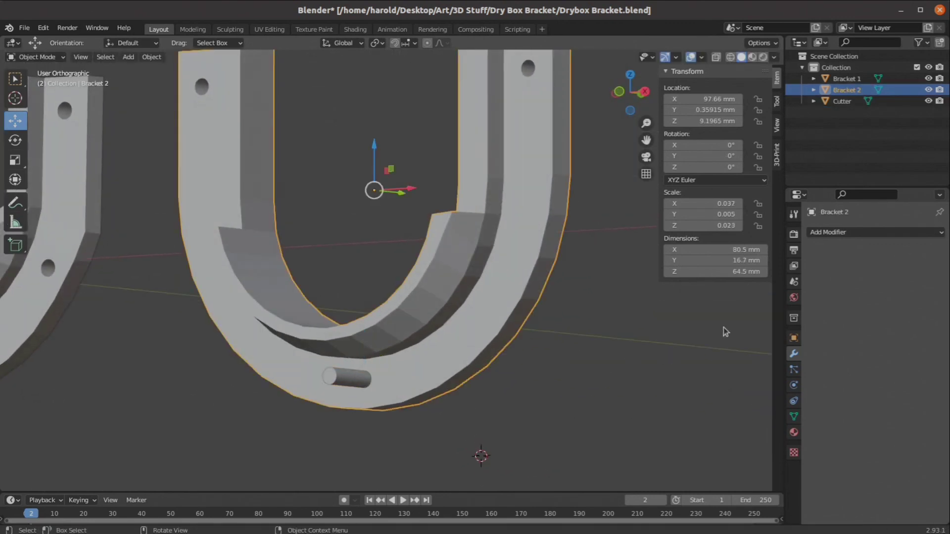
pyautogui.click(850, 232)
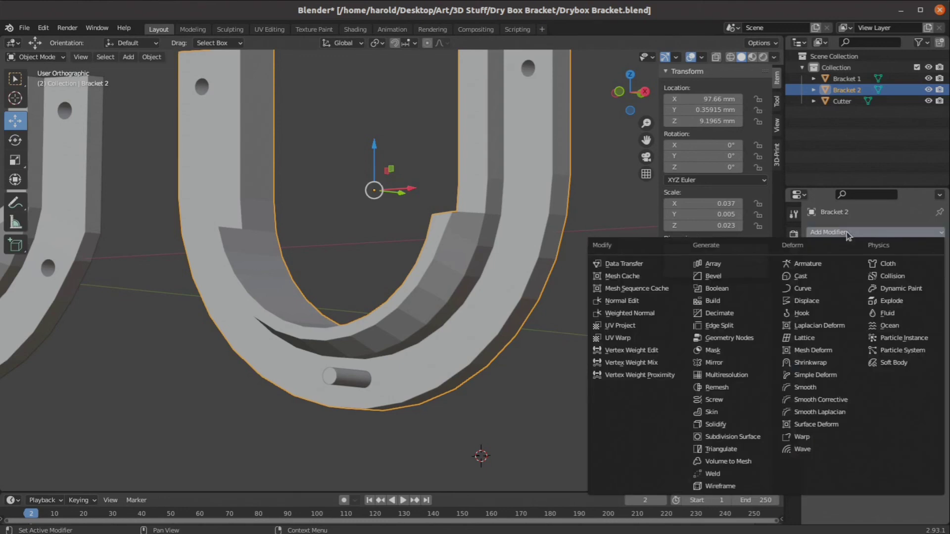
pyautogui.click(730, 290)
pyautogui.click(879, 310)
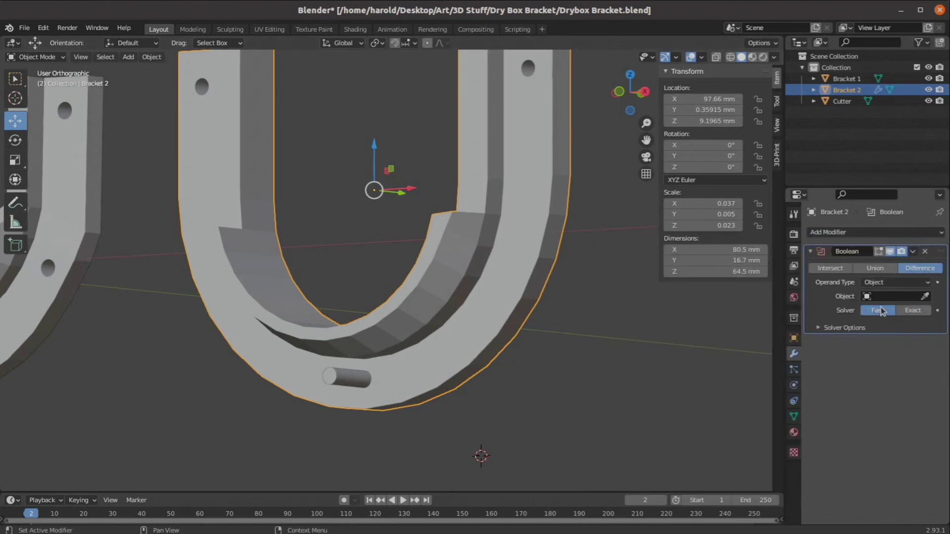
pyautogui.click(924, 296)
pyautogui.click(351, 371)
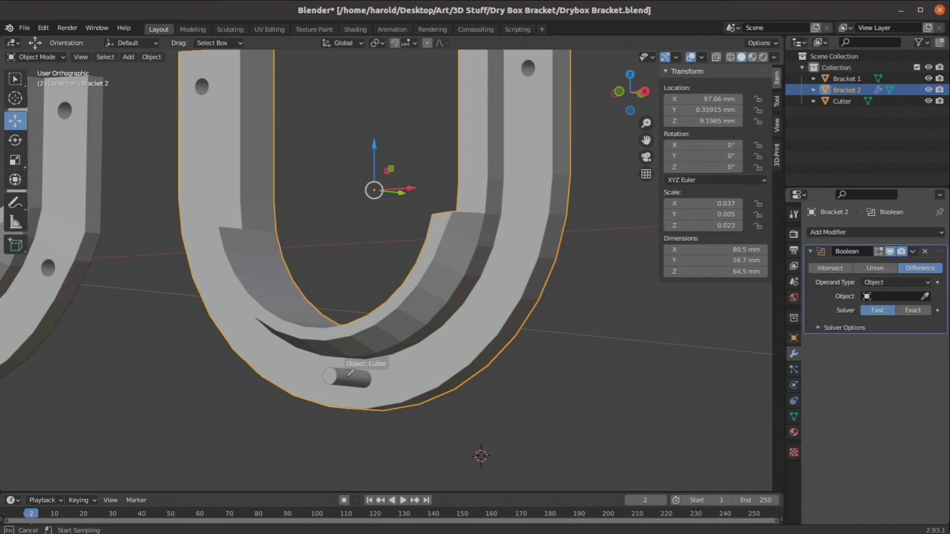
pyautogui.click(914, 254)
pyautogui.click(868, 264)
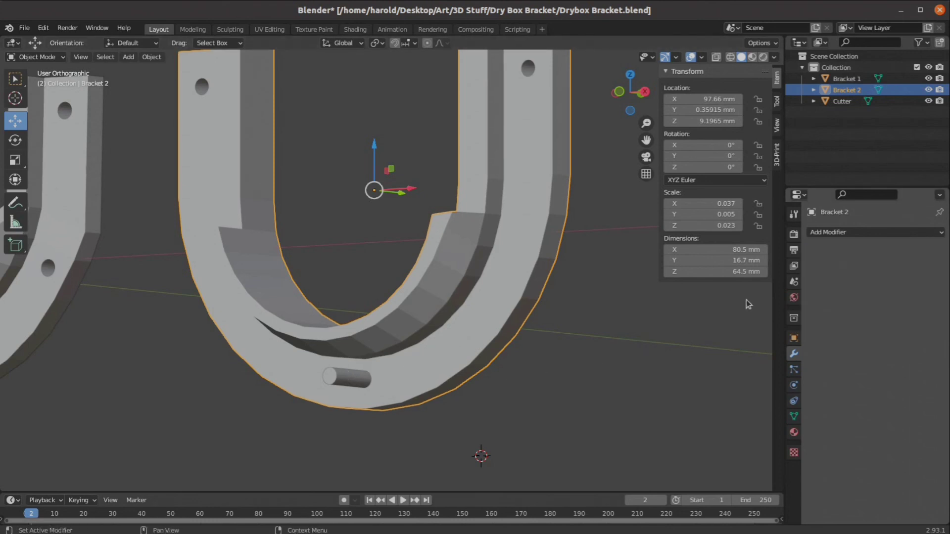
# Delete the Cutter object from the scene
pyautogui.click(354, 378)
pyautogui.press('x')
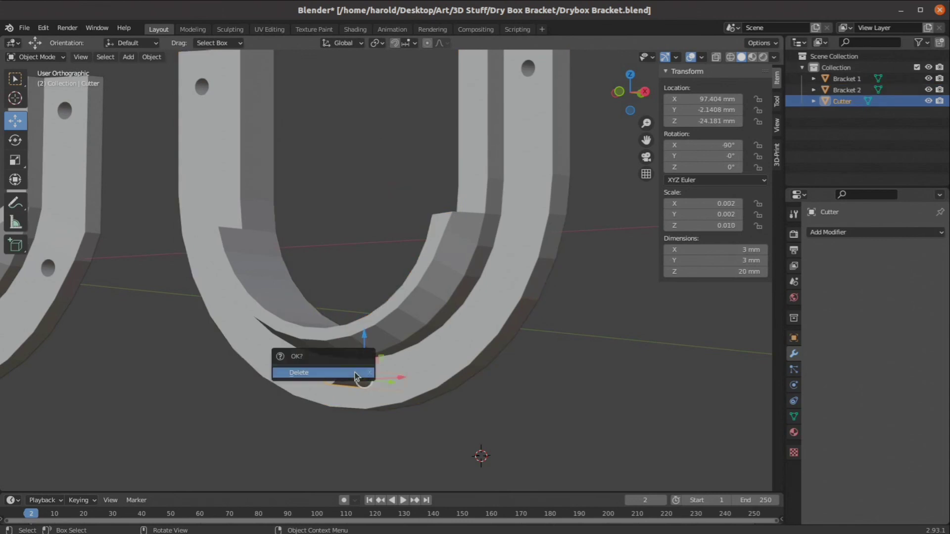
pyautogui.click(354, 372)
# Delete Bracket 1 so that only Bracket 2 is left in the scene
pyautogui.scroll(-3, 434, 397)
pyautogui.moveTo(435, 396); pyautogui.dragTo(308, 360, button='middle')
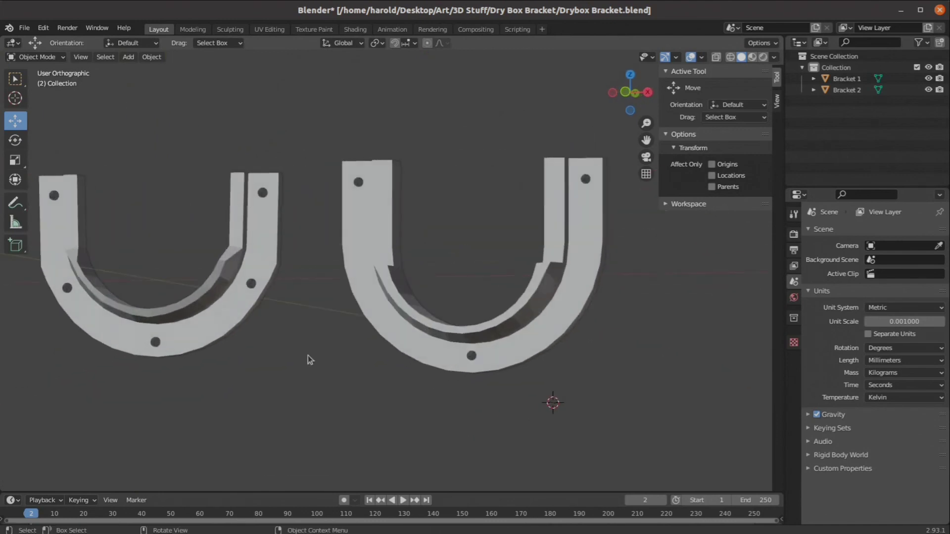
pyautogui.click(245, 296)
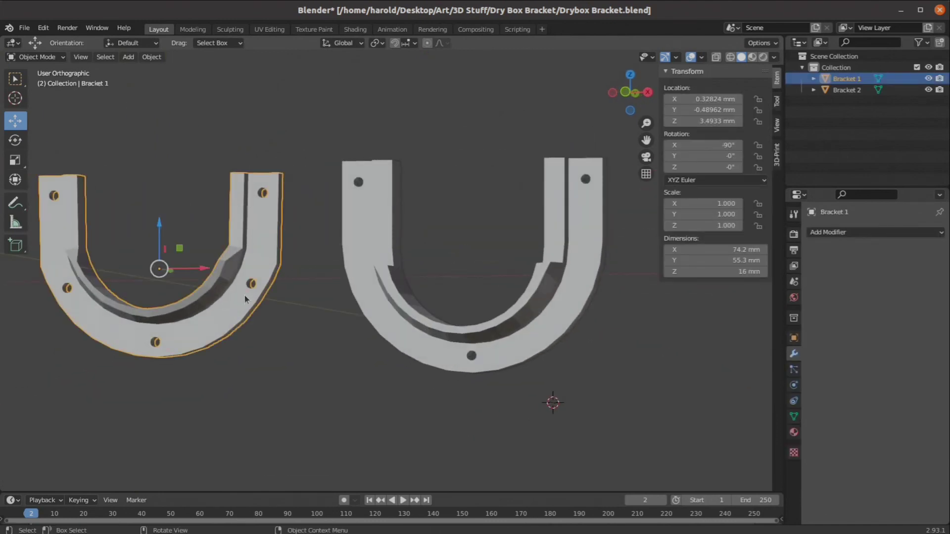
pyautogui.press('x')
pyautogui.click(244, 295)
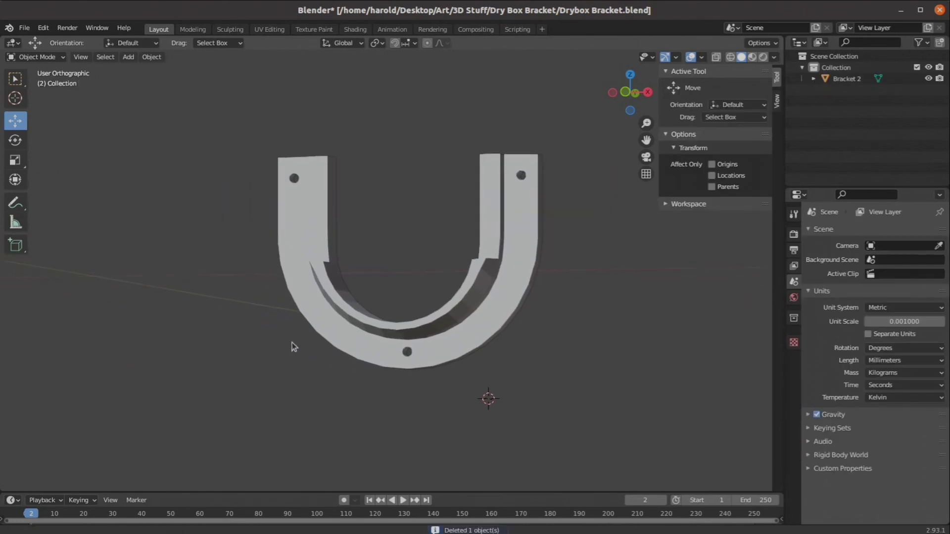
# In the right orthographic view, rotate Bracket 2 by 90° so it lies flat on its back face
pyautogui.scroll(-3, 292, 345)
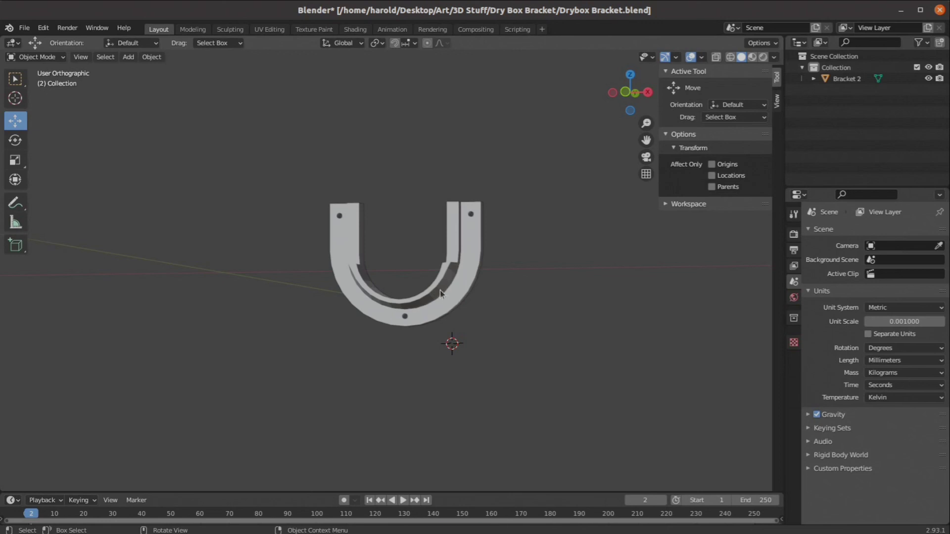
pyautogui.press('KP_3')
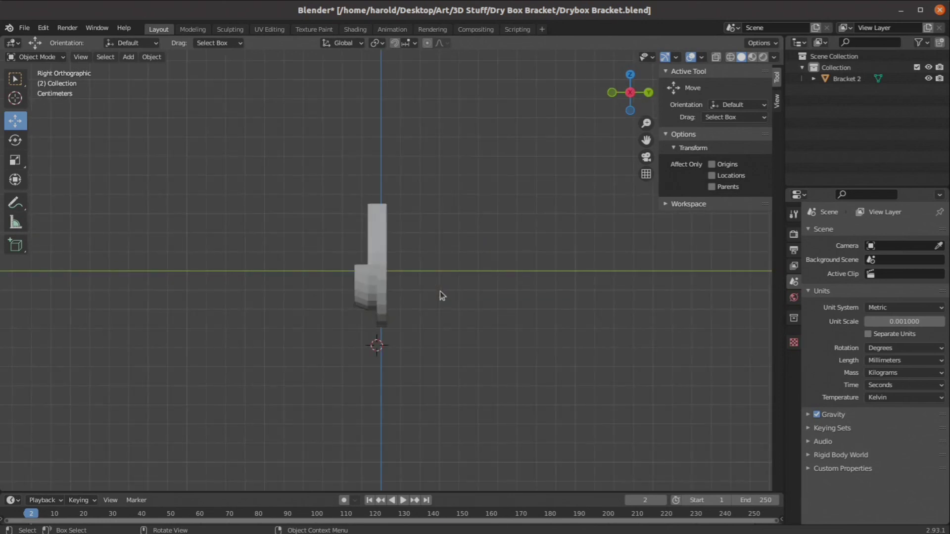
pyautogui.click(382, 269)
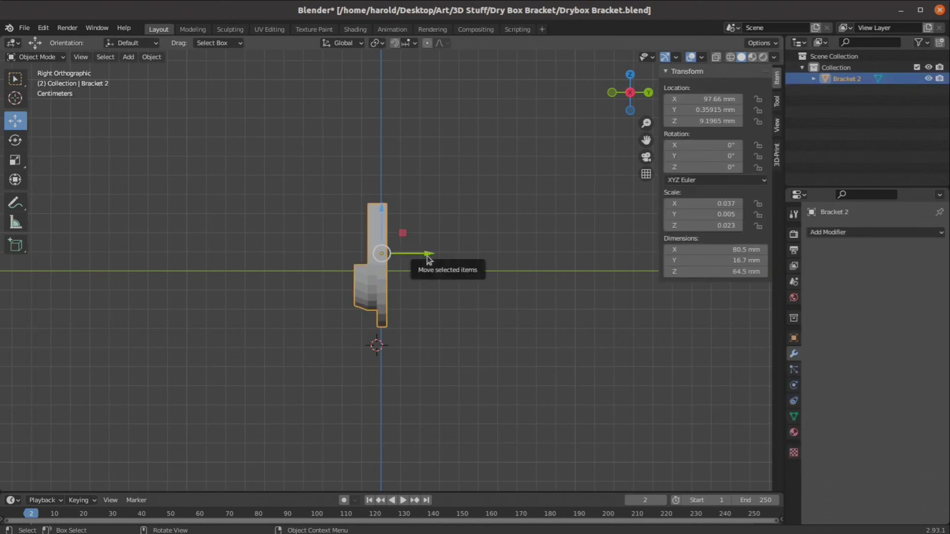
pyautogui.write('r')
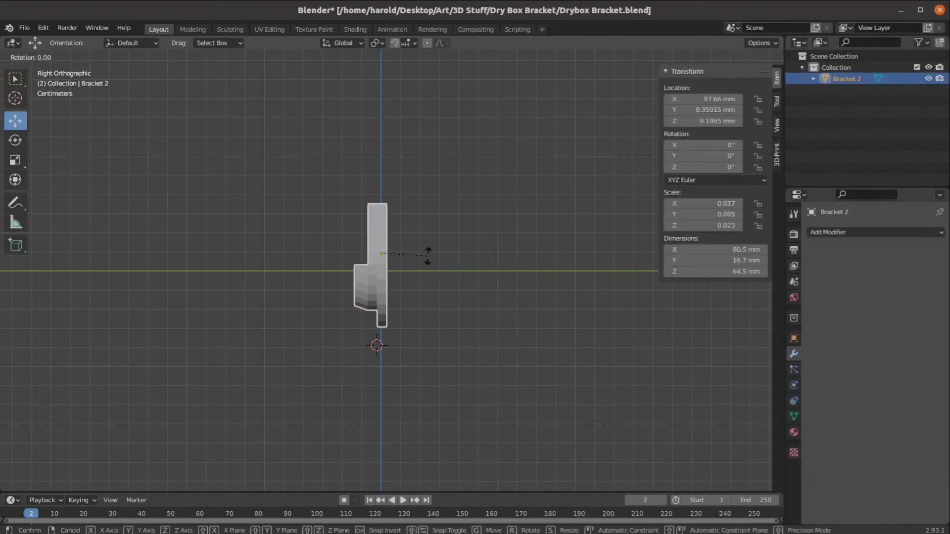
pyautogui.write('90')
pyautogui.press('Return')
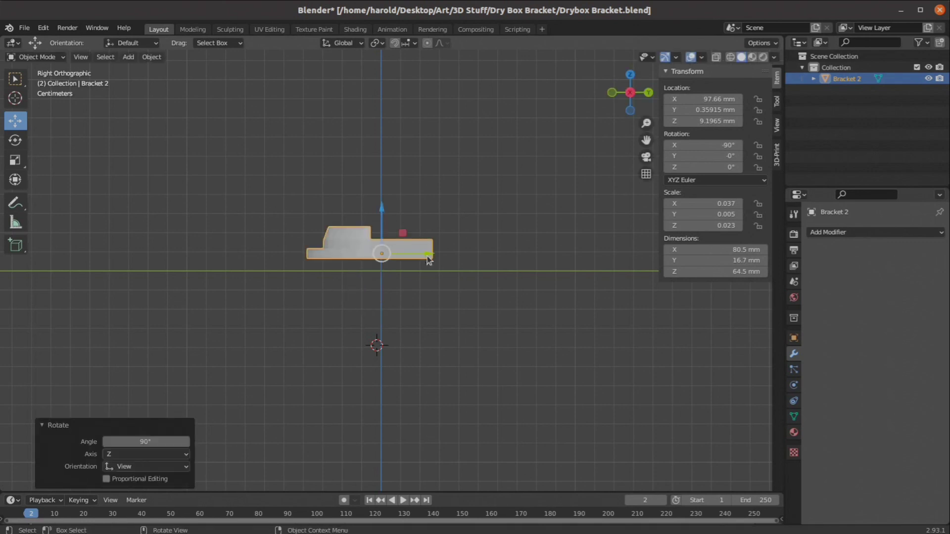
# Lower Bracket 2 to about Z 2.15 mm so it rests on the ground plane, and move it along X to about 0.72 mm
pyautogui.press('g')
pyautogui.press('z')
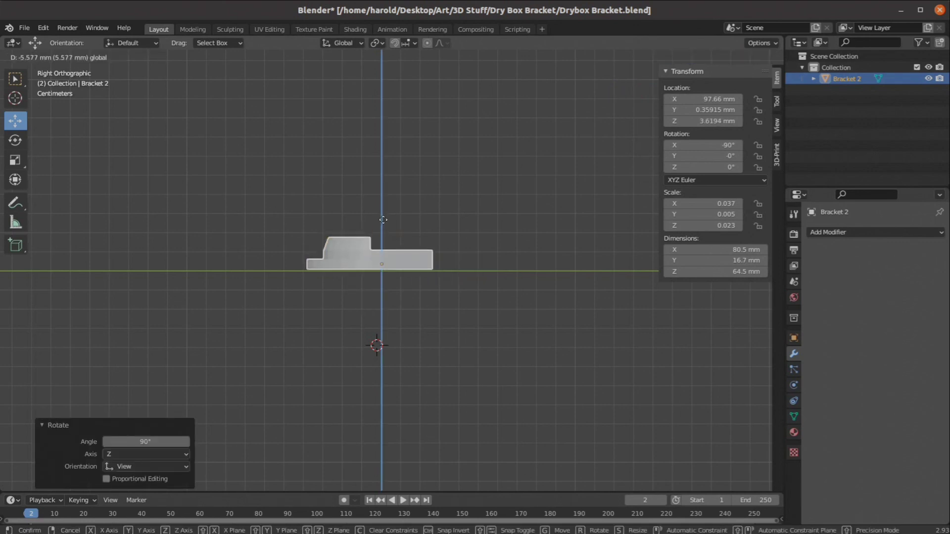
pyautogui.click(381, 220)
pyautogui.moveTo(381, 220); pyautogui.dragTo(474, 341, button='middle')
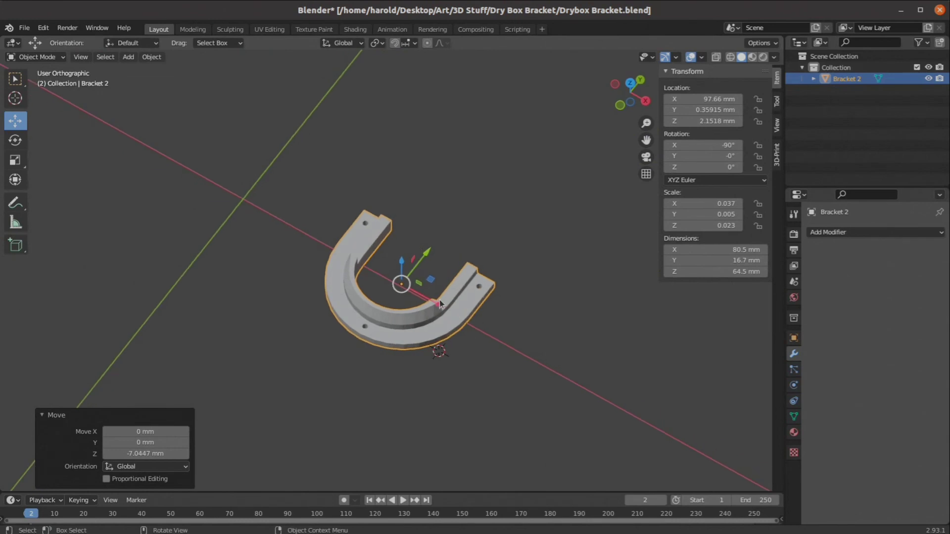
pyautogui.press('g')
pyautogui.press('x')
pyautogui.click(272, 239)
# Export the bracket as Drybox Bracket.stl into the Dry Box Bracket folder
pyautogui.moveTo(274, 240); pyautogui.dragTo(435, 284, button='middle')
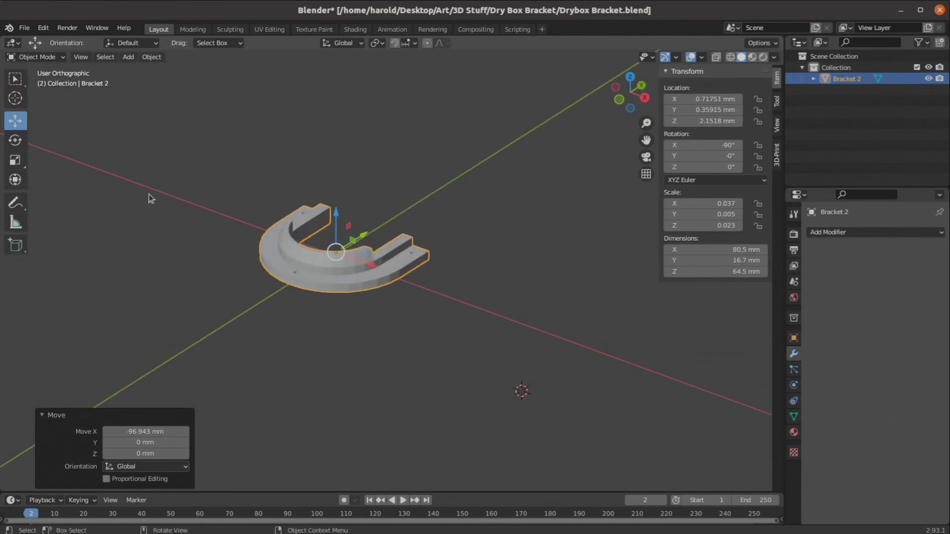
pyautogui.click(24, 28)
pyautogui.moveTo(47, 192)
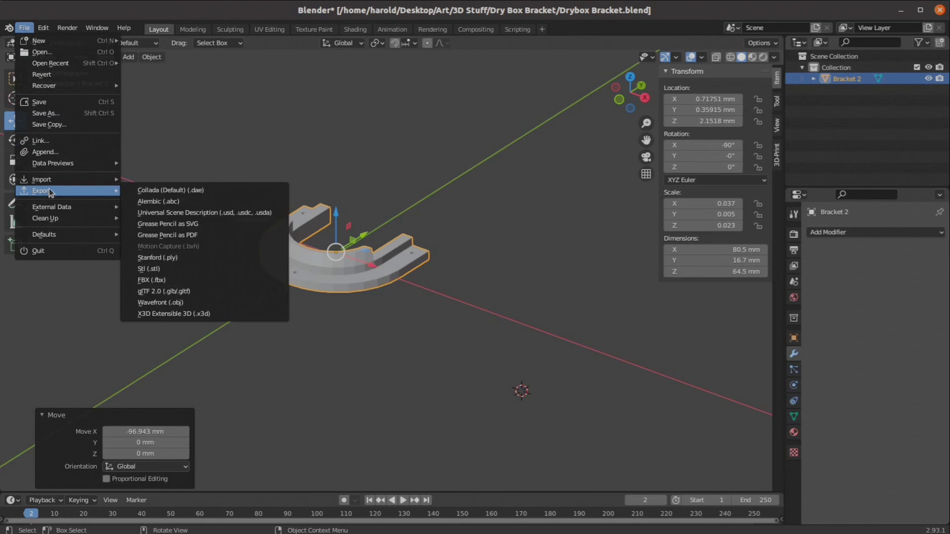
pyautogui.click(187, 269)
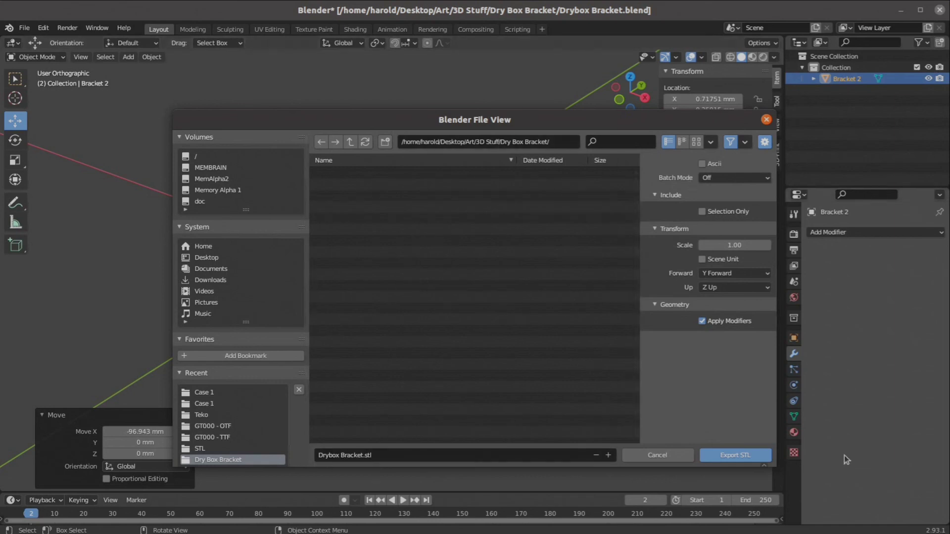
pyautogui.click(746, 455)
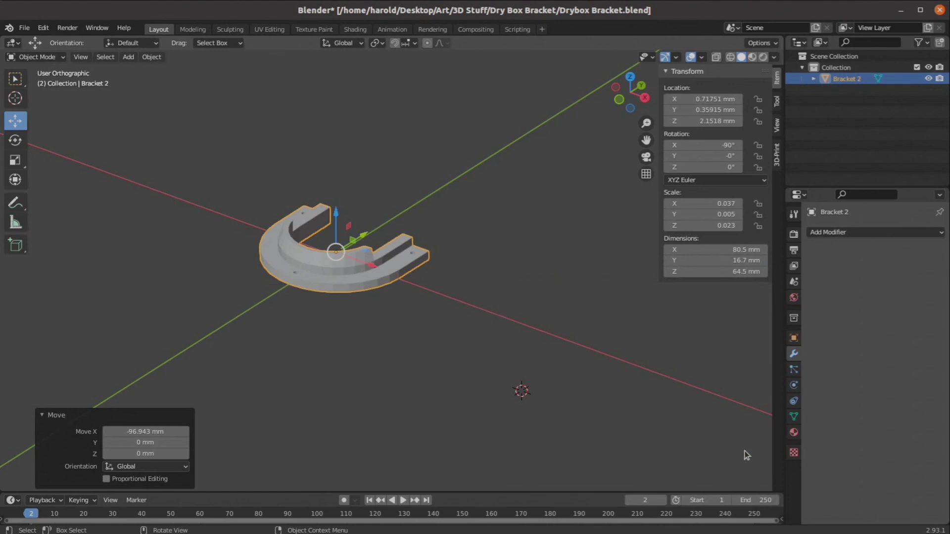
pyautogui.moveTo(438, 372); pyautogui.dragTo(364, 362, button='middle')
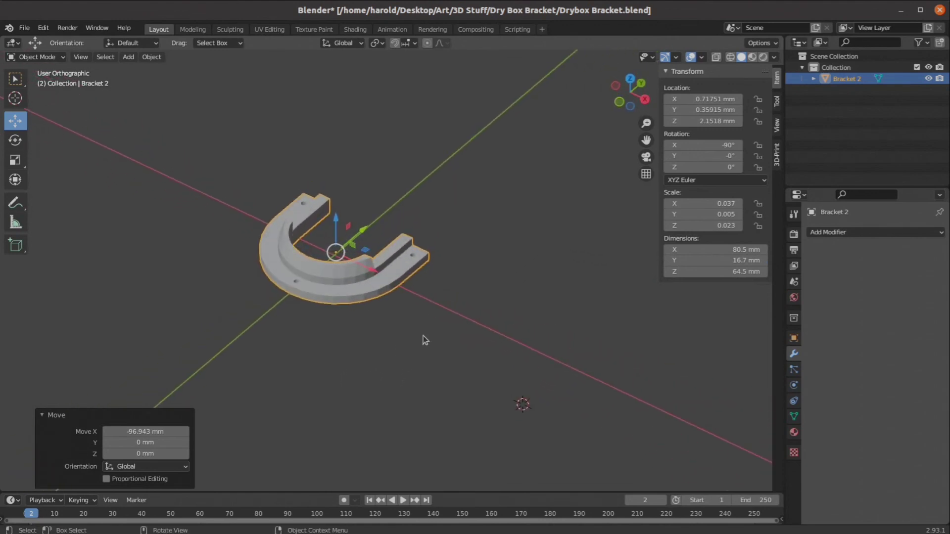